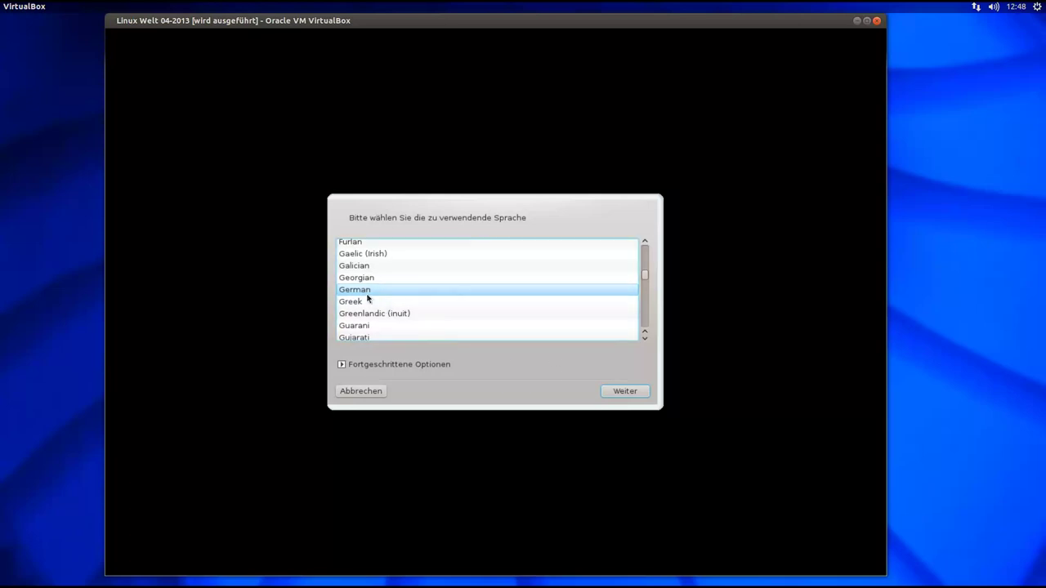
- Confirm German as the system language and accept the Mageia licence agreement
left_click(632, 393)
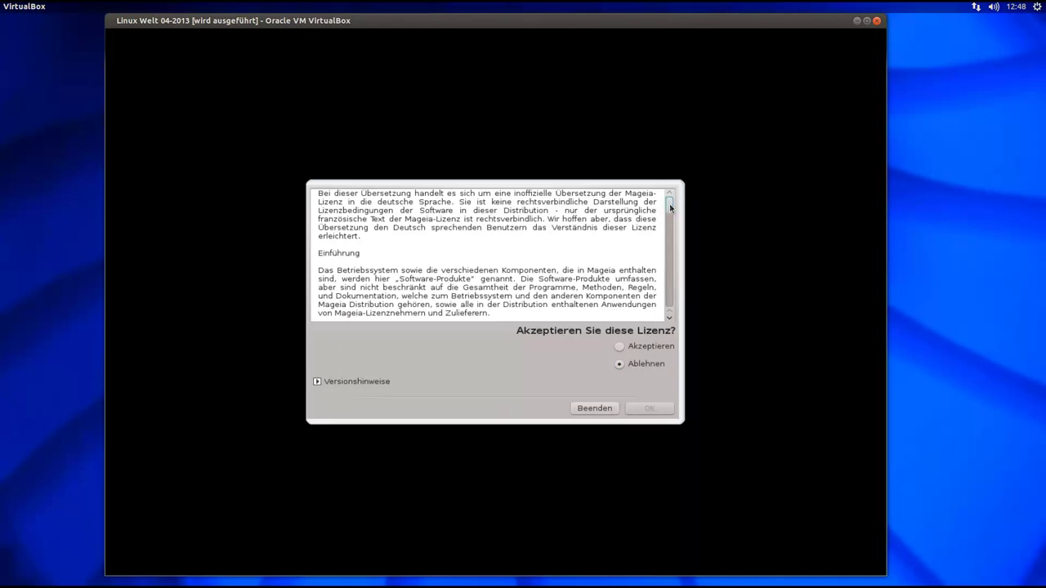
left_click_drag(670, 204, 671, 302)
left_click_drag(479, 271, 562, 262)
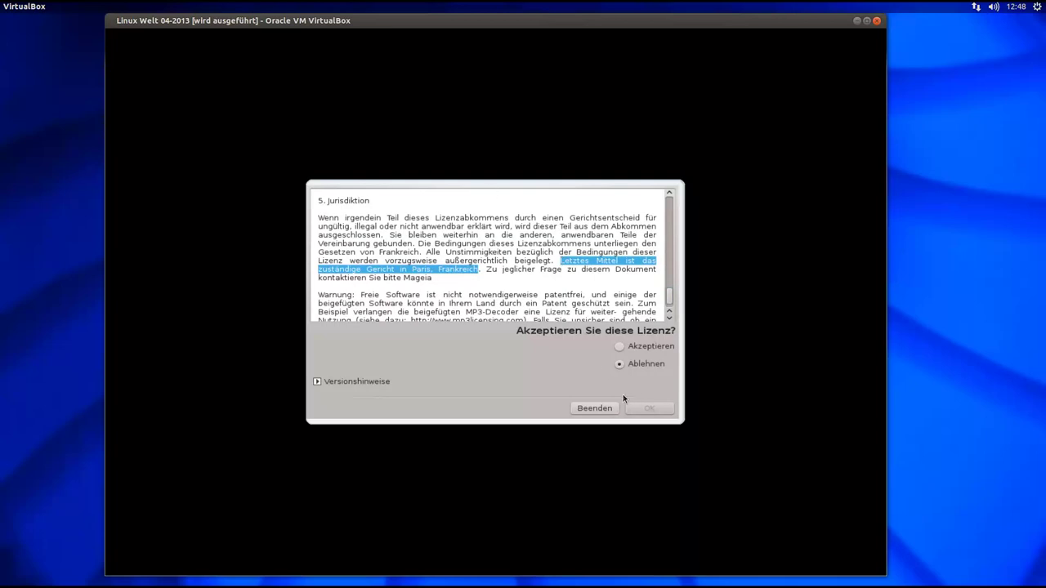
left_click(619, 346)
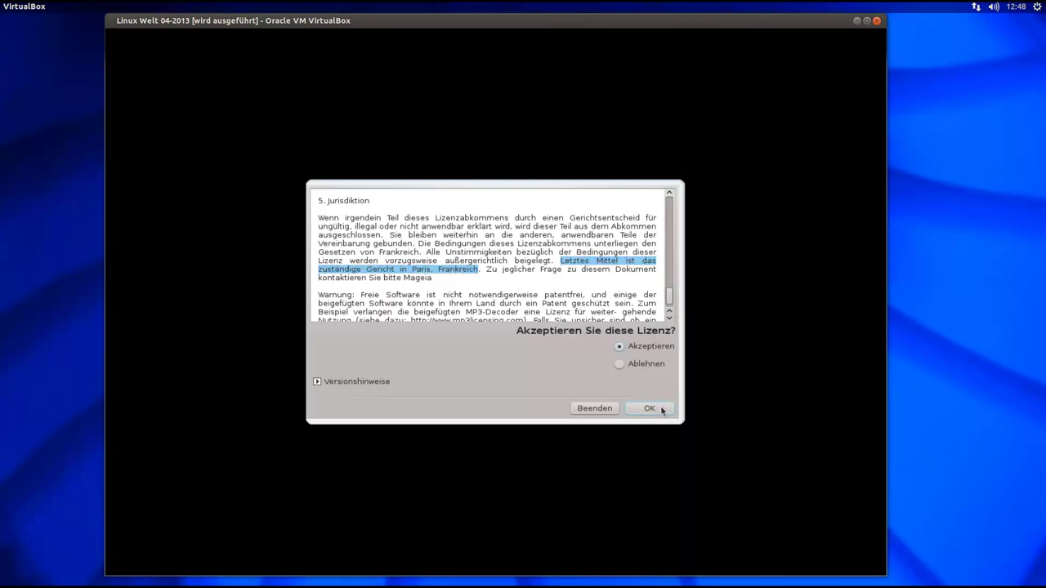
left_click(649, 409)
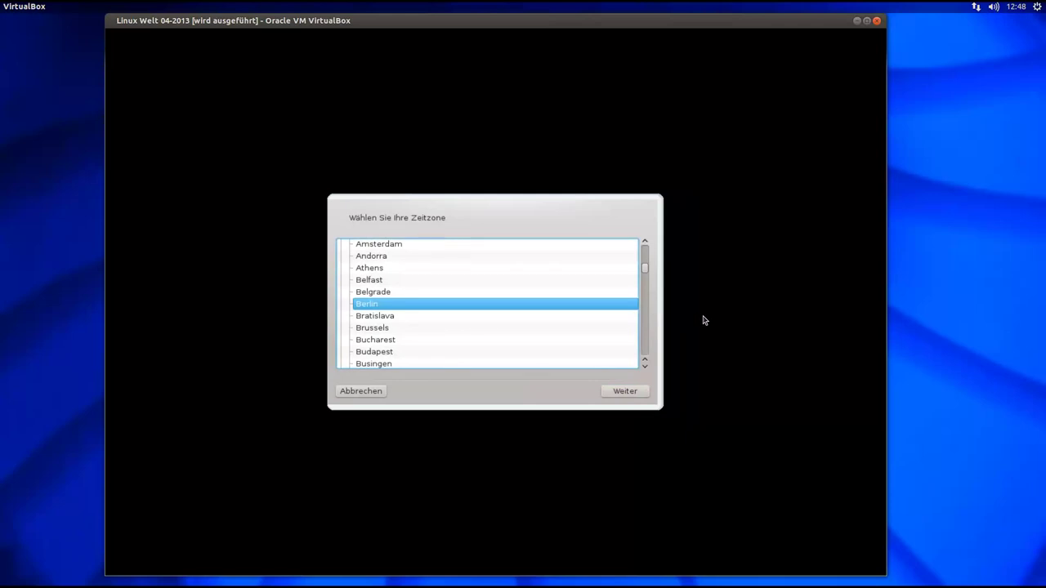
- Confirm the Berlin time zone with the hardware clock set to GMT, and the Deutschland keyboard layout
left_click(626, 391)
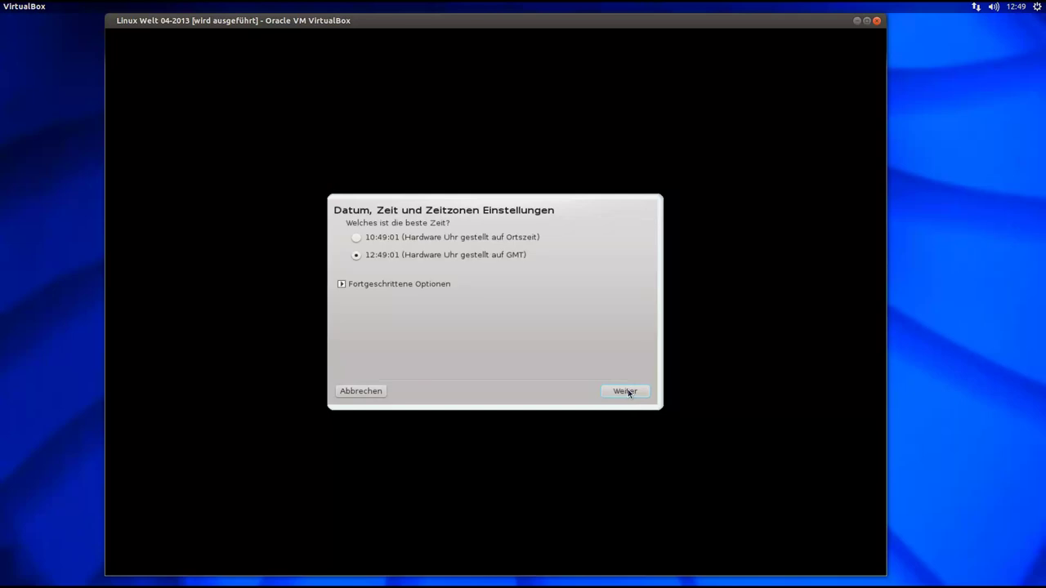
left_click(626, 391)
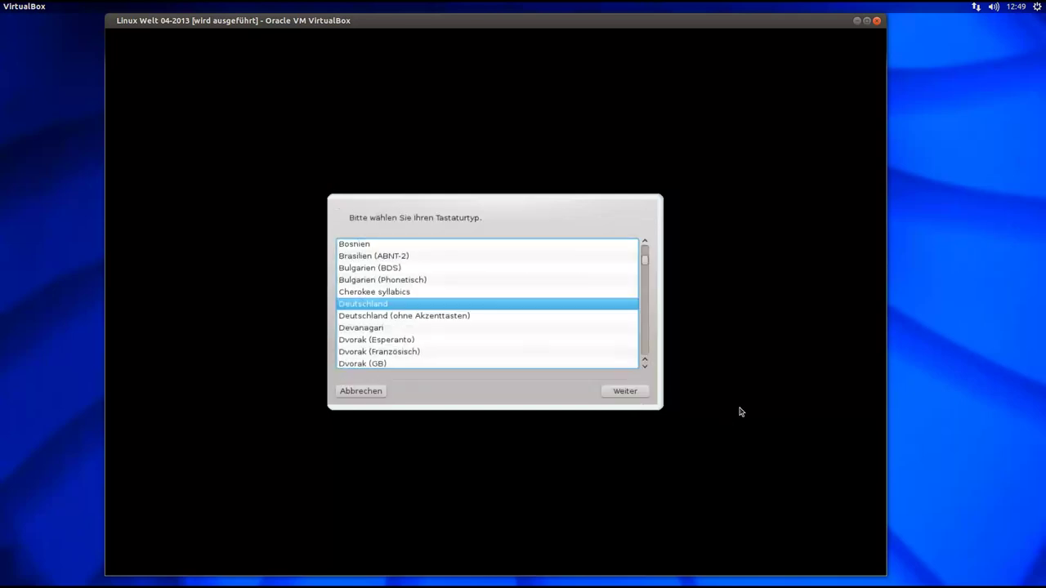
left_click(623, 391)
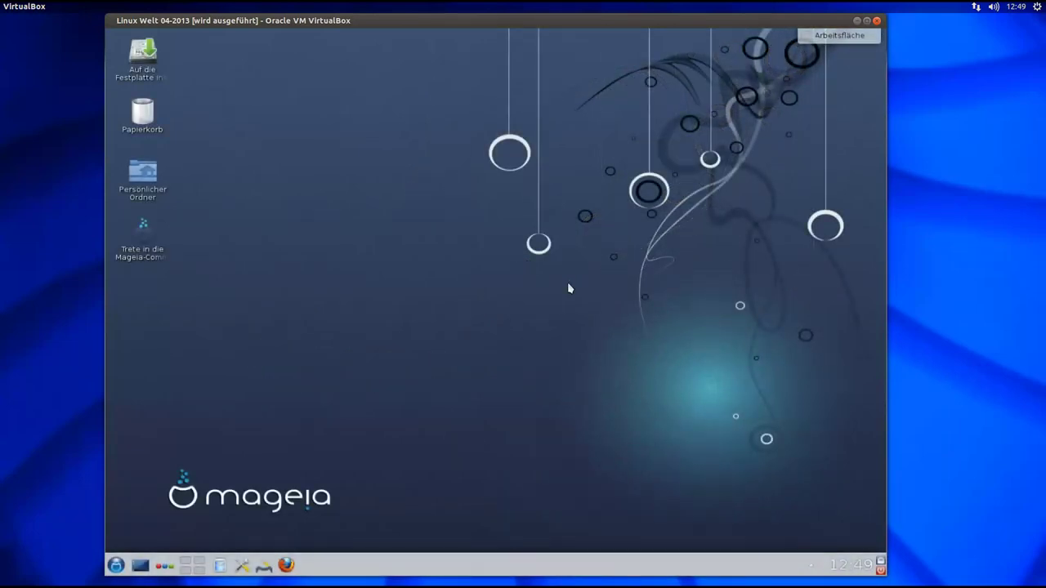
- Unlock the desktop widgets, and browse the widgets available to add before closing their list
left_click(841, 36)
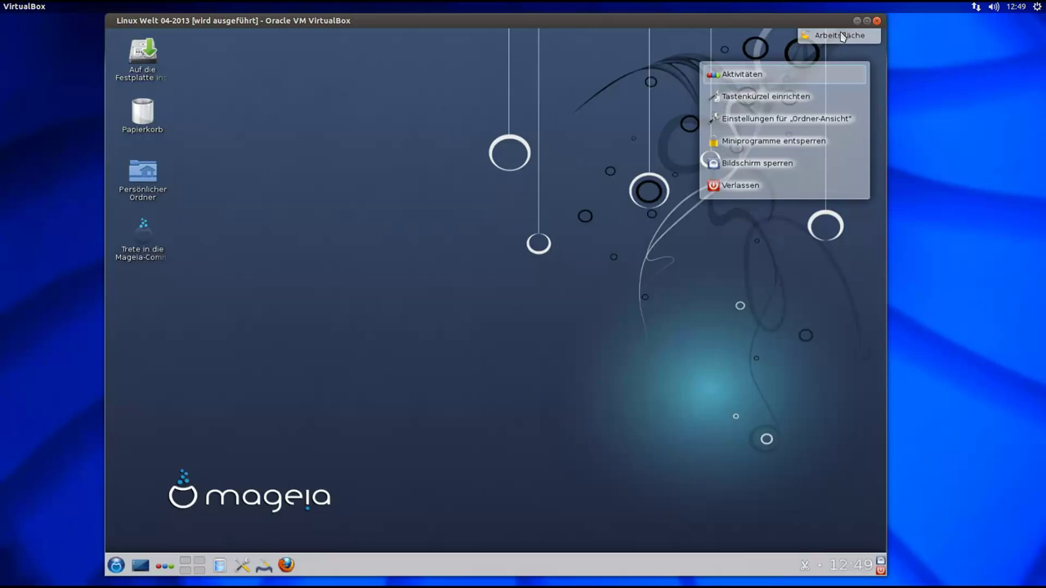
left_click(792, 142)
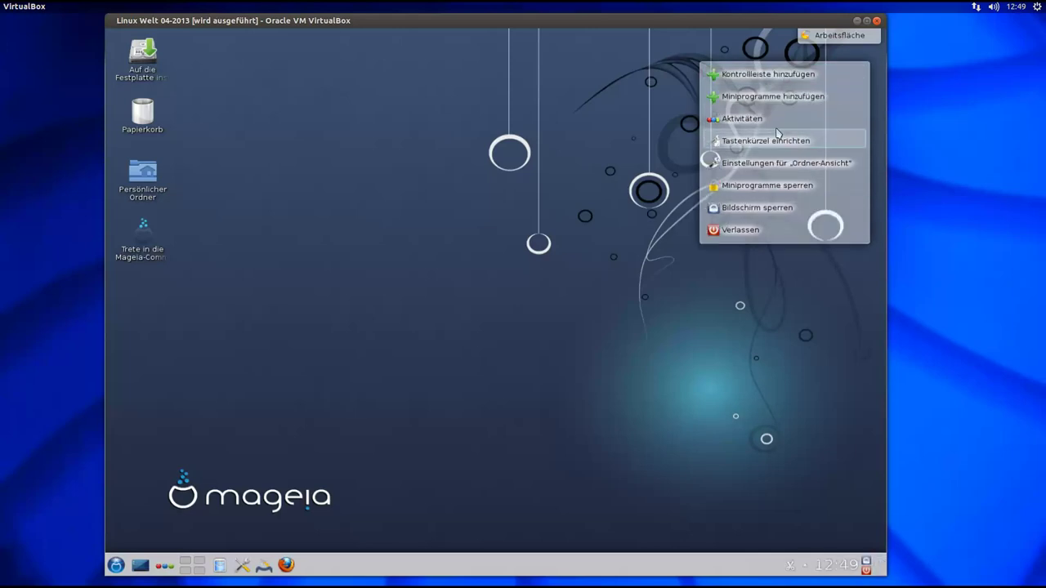
left_click(820, 99)
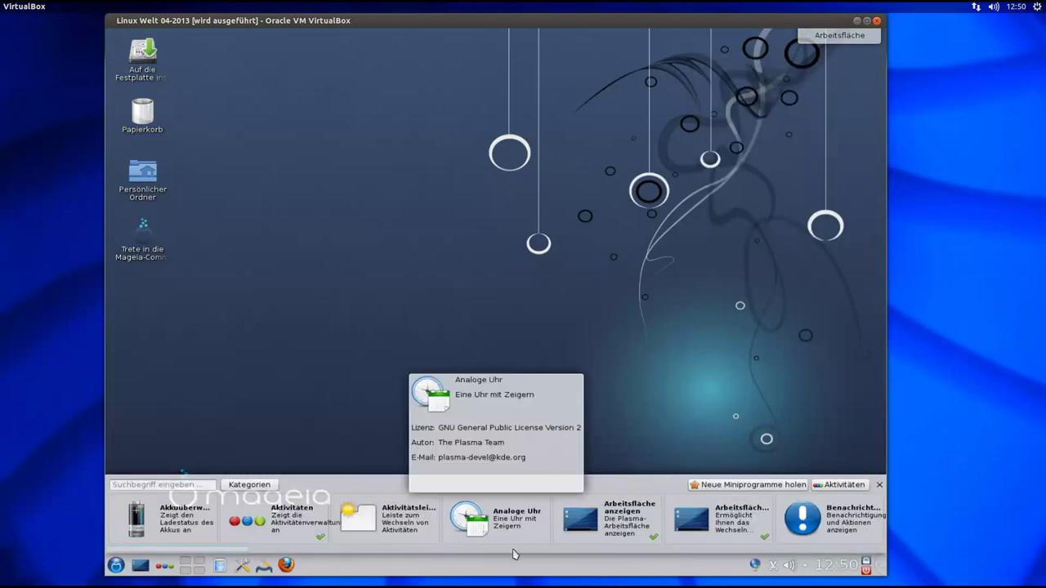
left_click(515, 554)
mouse_move(539, 552)
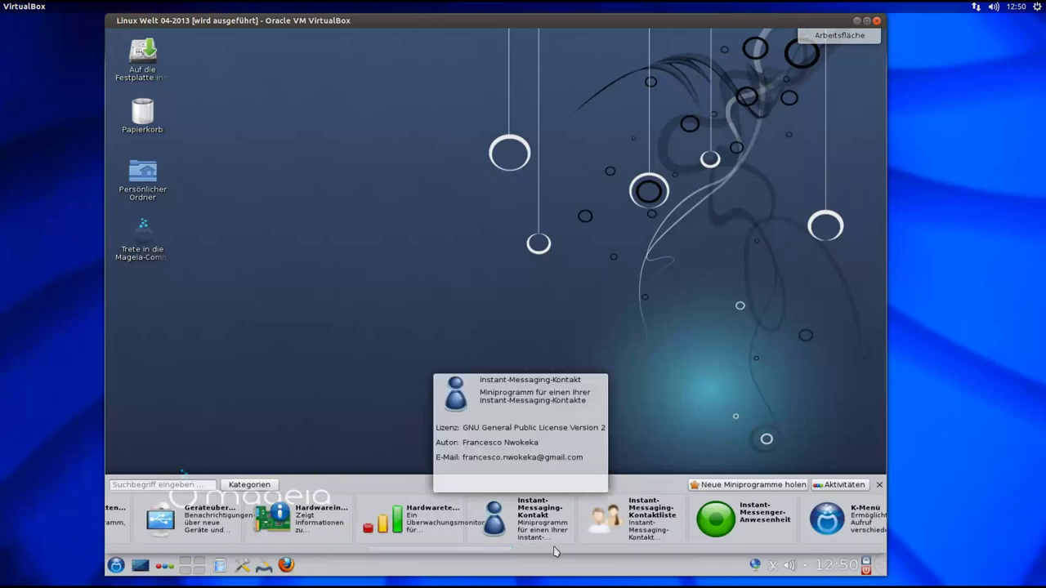
mouse_move(609, 521)
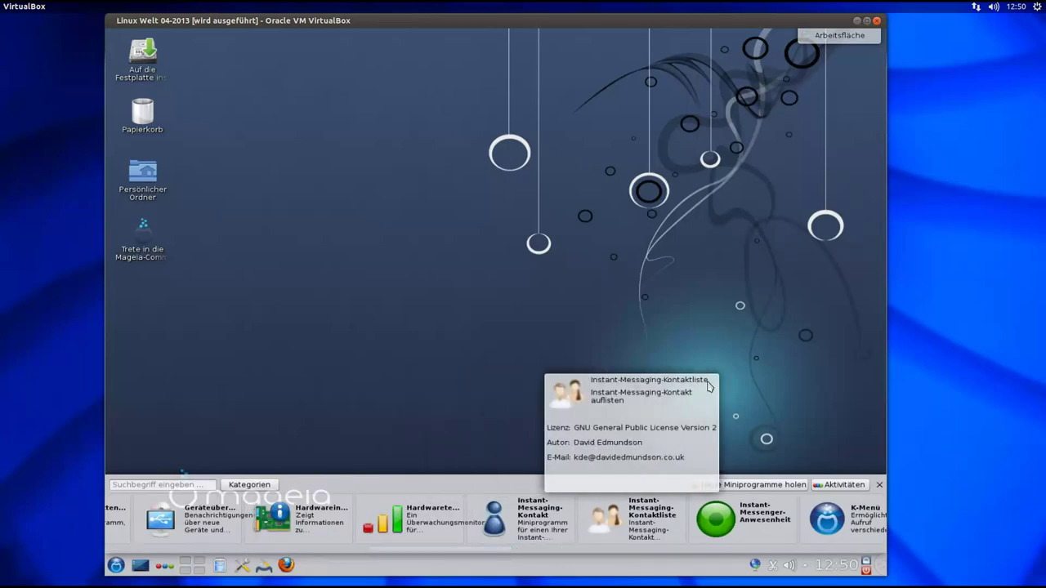
left_click(880, 484)
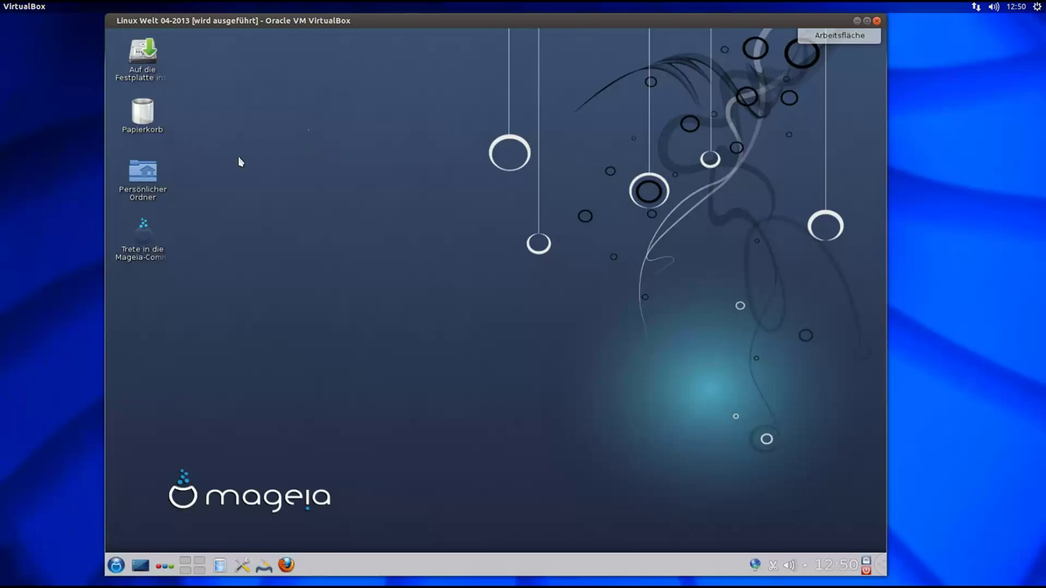
- Open the Persönlicher Ordner from the desktop in Dolphin and maximize its window
left_click(157, 184)
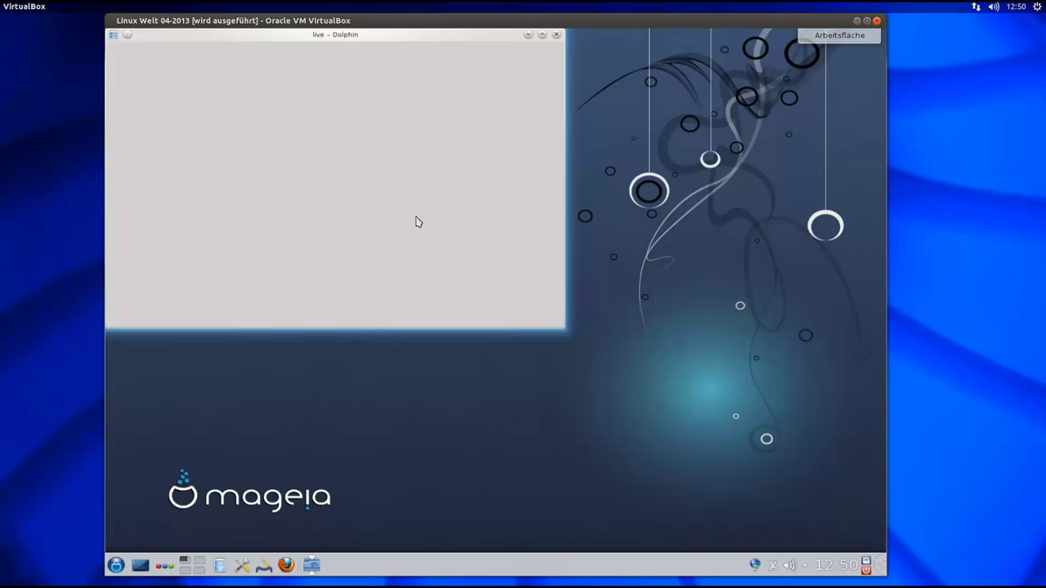
left_click_drag(358, 33, 439, 87)
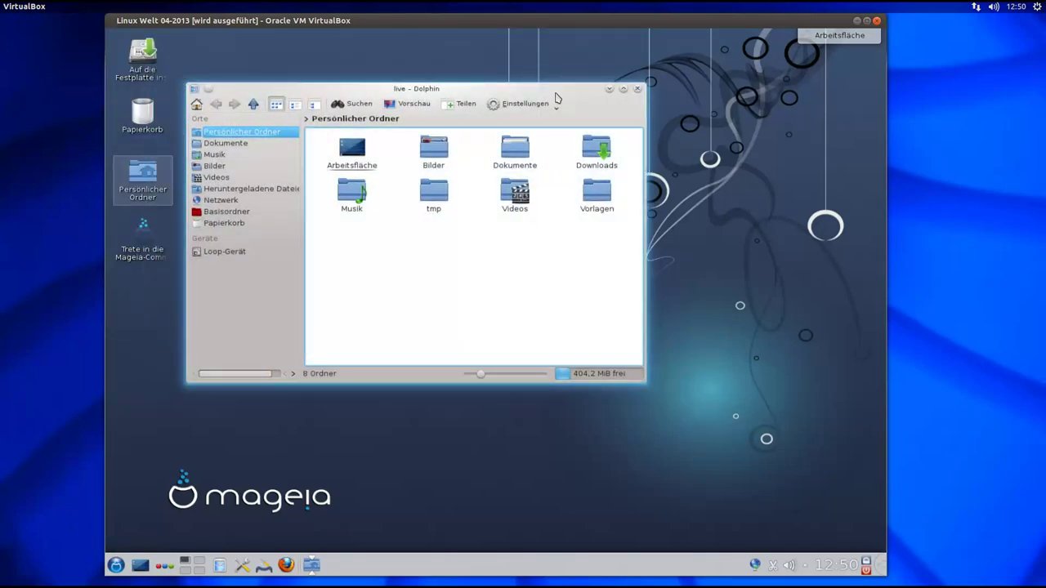
left_click(622, 88)
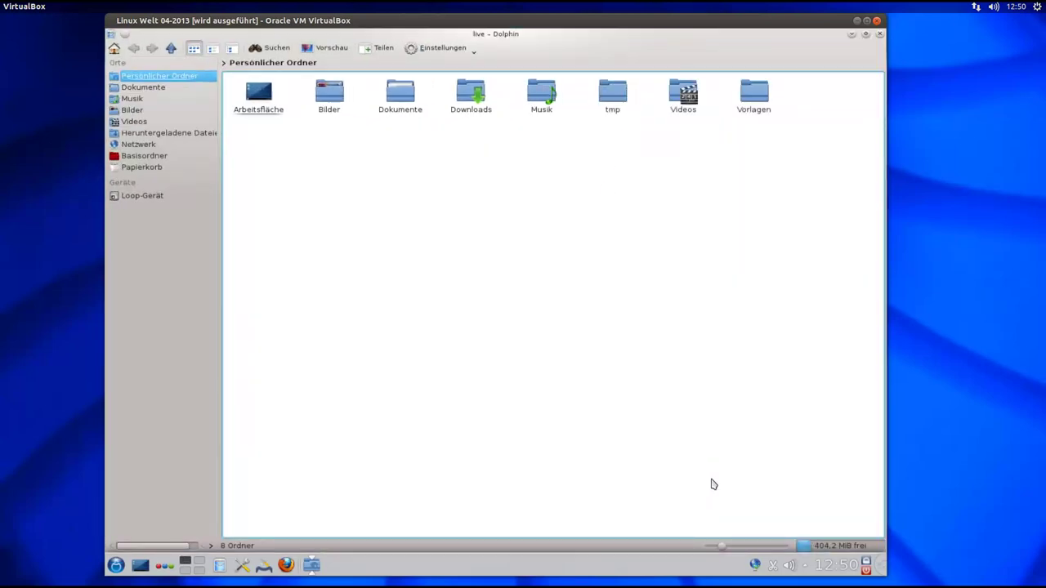
- Enlarge the folder icons in Dolphin, and try the other view modes before returning to the icon view
mouse_move(735, 552)
left_click_drag(735, 552, 753, 551)
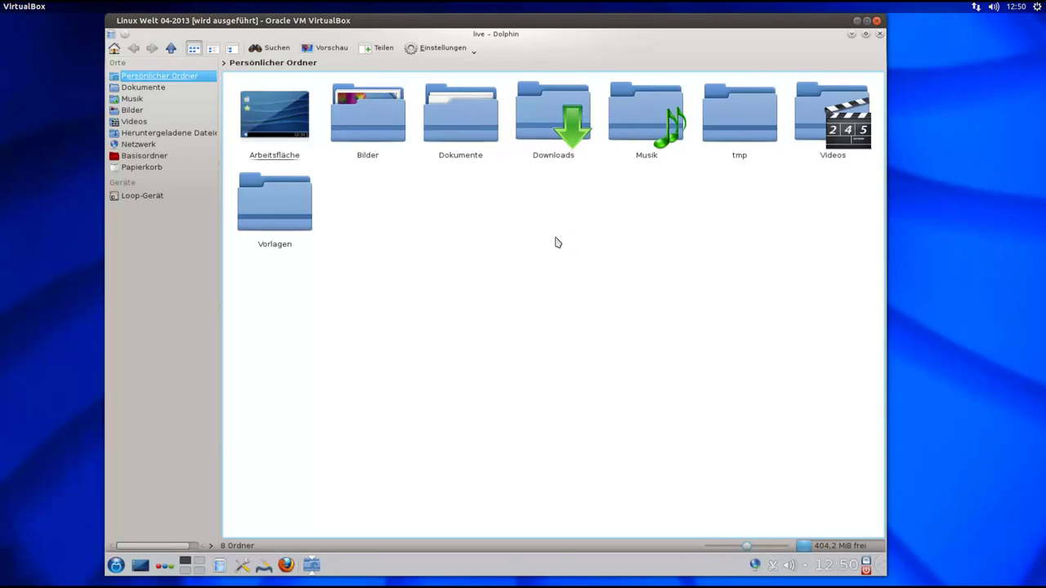
mouse_move(830, 178)
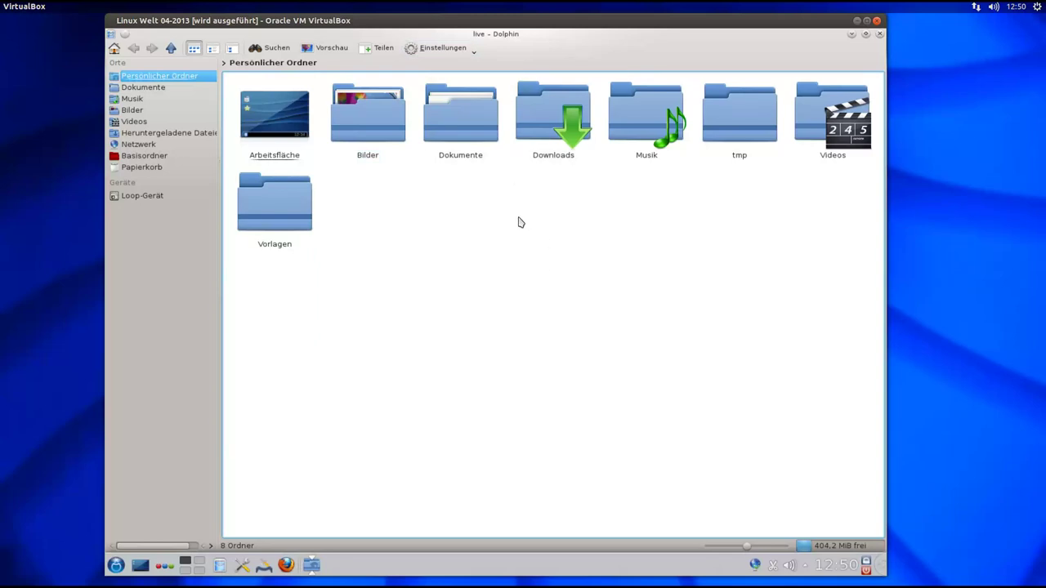
left_click(232, 48)
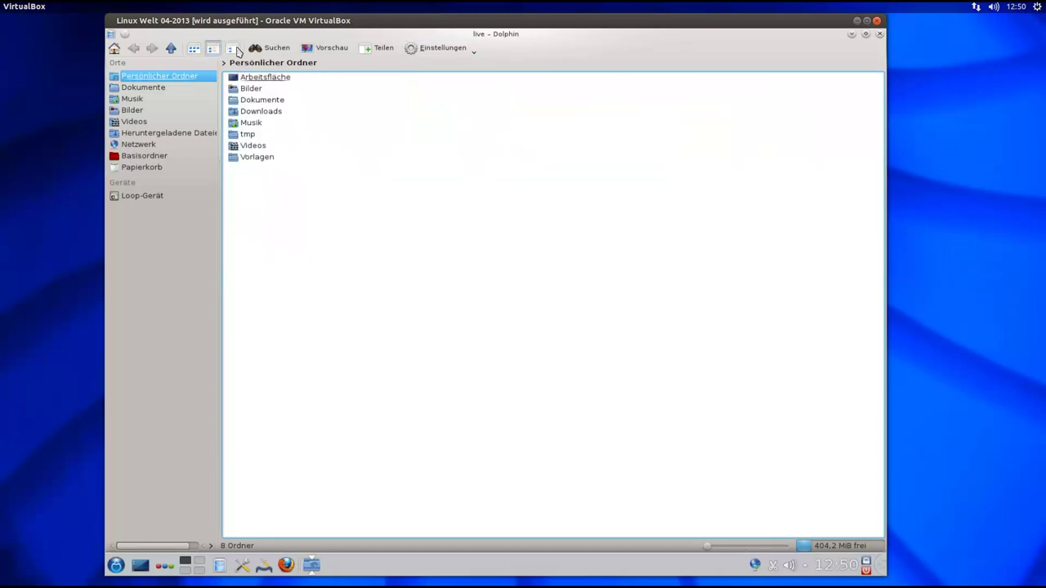
left_click(211, 48)
left_click(194, 48)
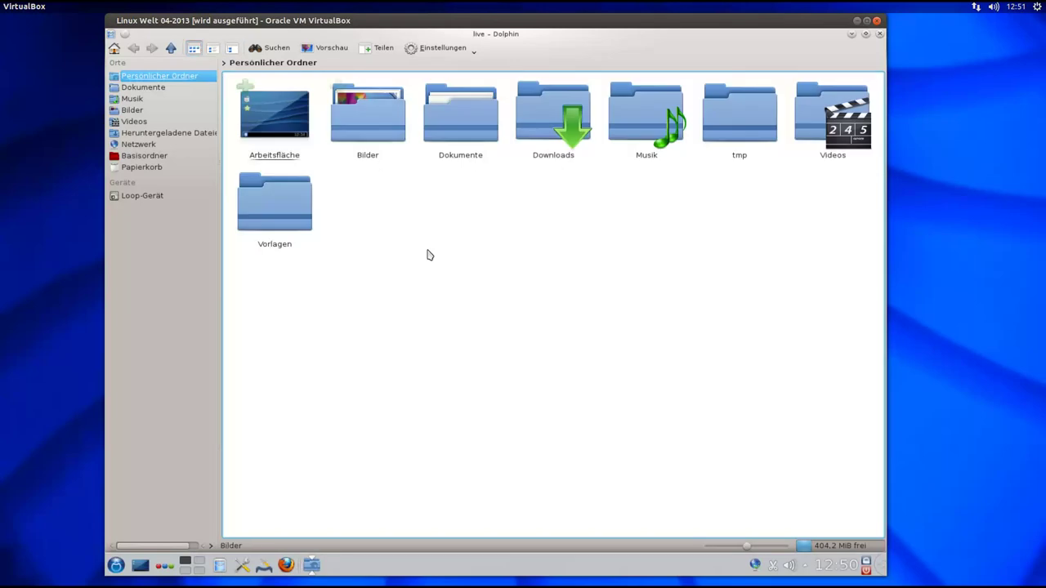
- Restore the Dolphin window to its smaller size, and view the Arbeitsfläche folder before closing the window
double_click(821, 34)
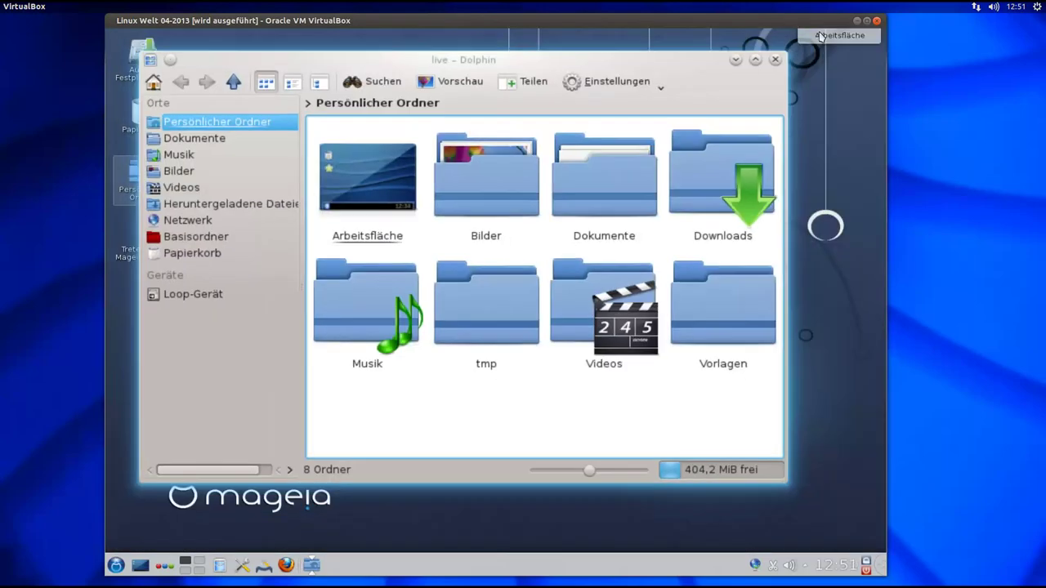
left_click_drag(544, 92, 567, 65)
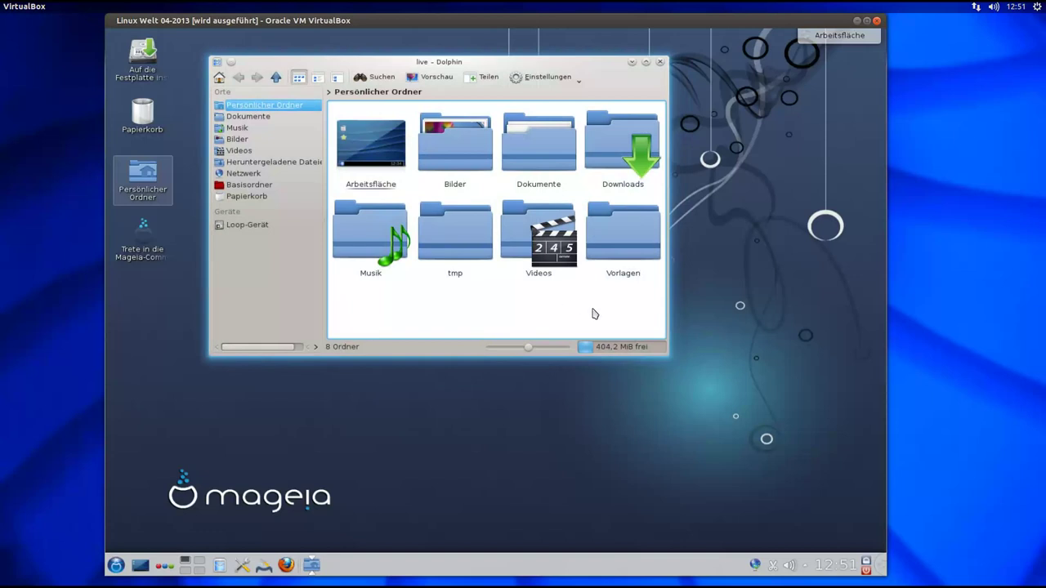
left_click(382, 160)
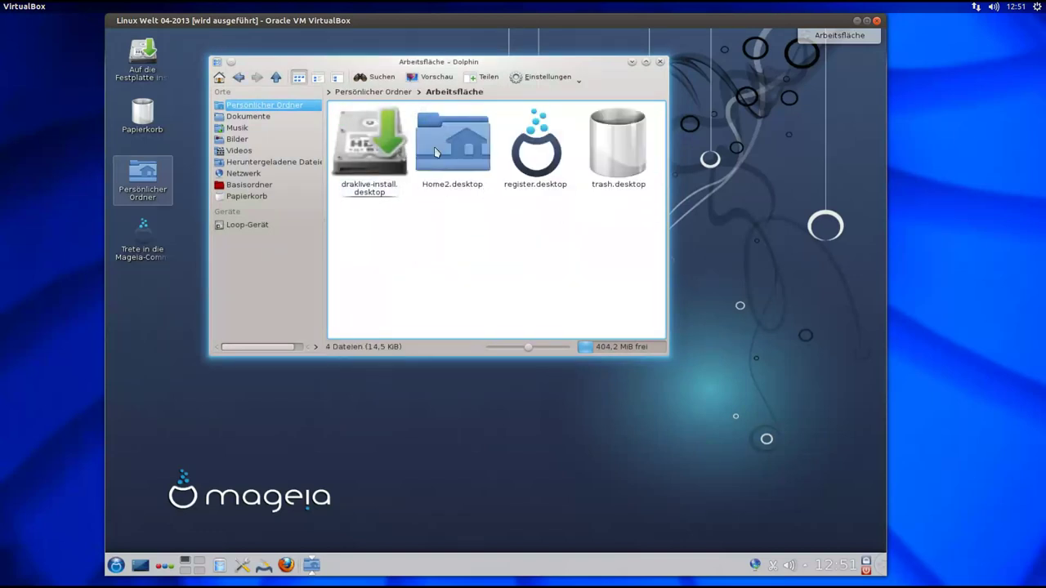
left_click(661, 63)
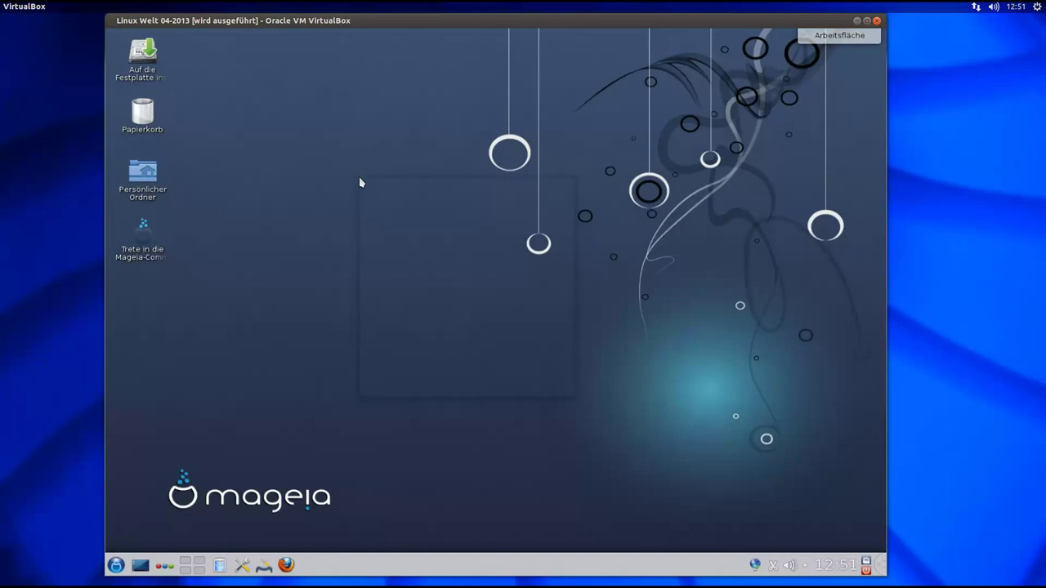
- Open the desktop's Ordner-Ansicht settings and bring up the download dialog for new wallpapers
right_click(359, 177)
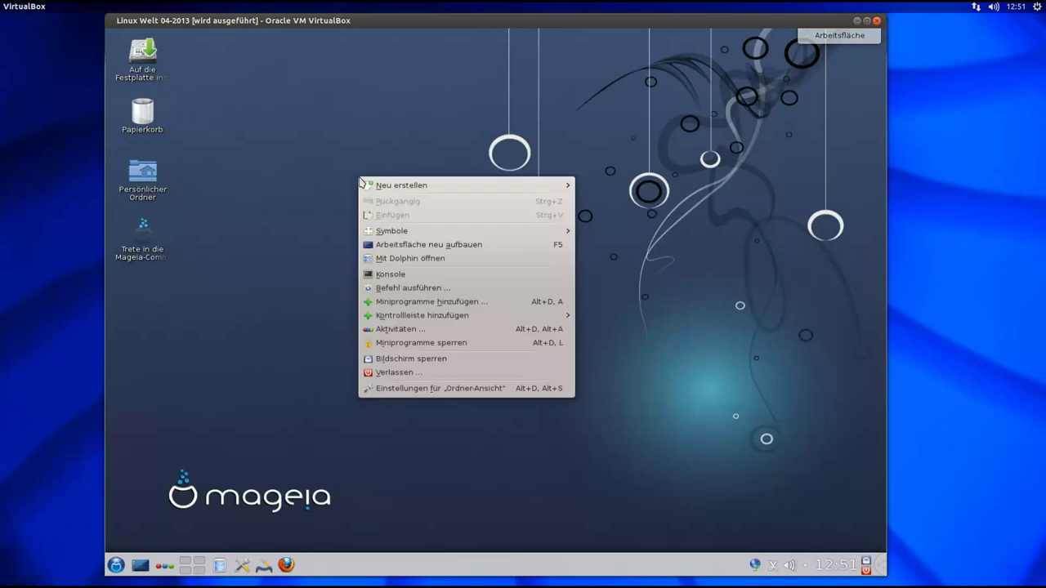
left_click(490, 392)
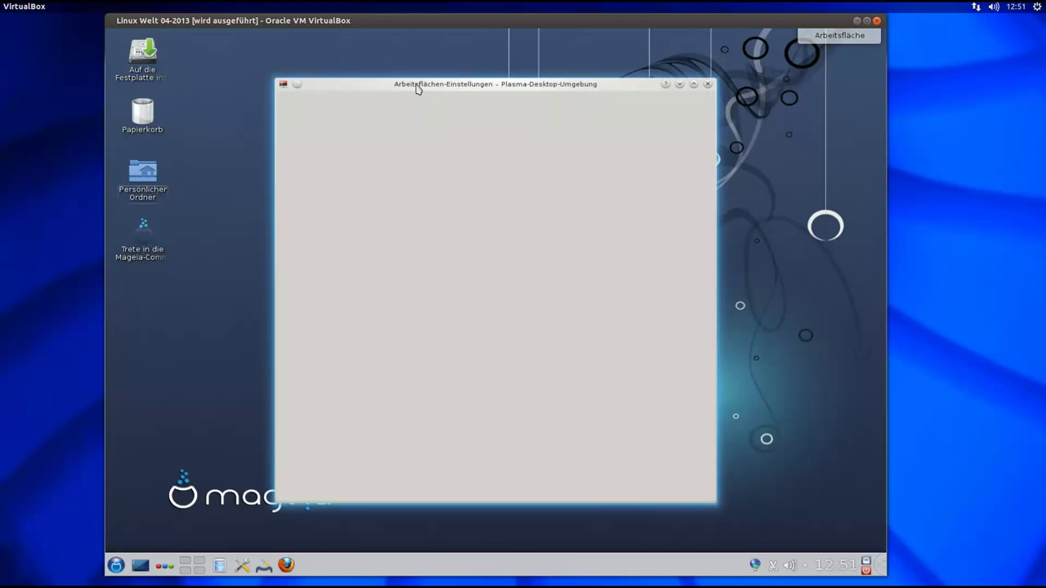
left_click_drag(503, 86, 472, 83)
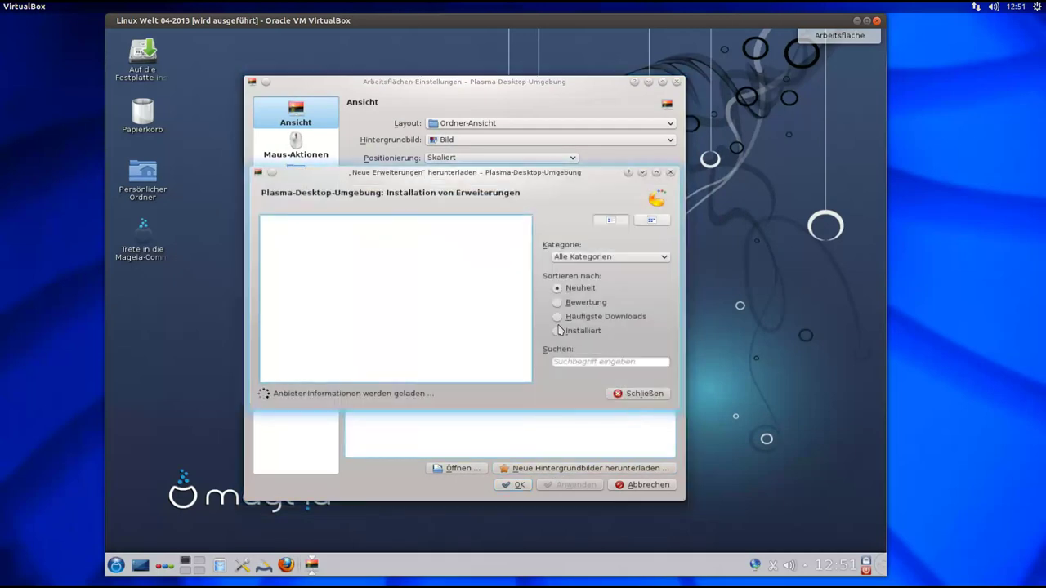
- Sort the downloadable wallpapers by Bewertung, and install NIGHTFeaR 4 before closing the download dialog
left_click(564, 304)
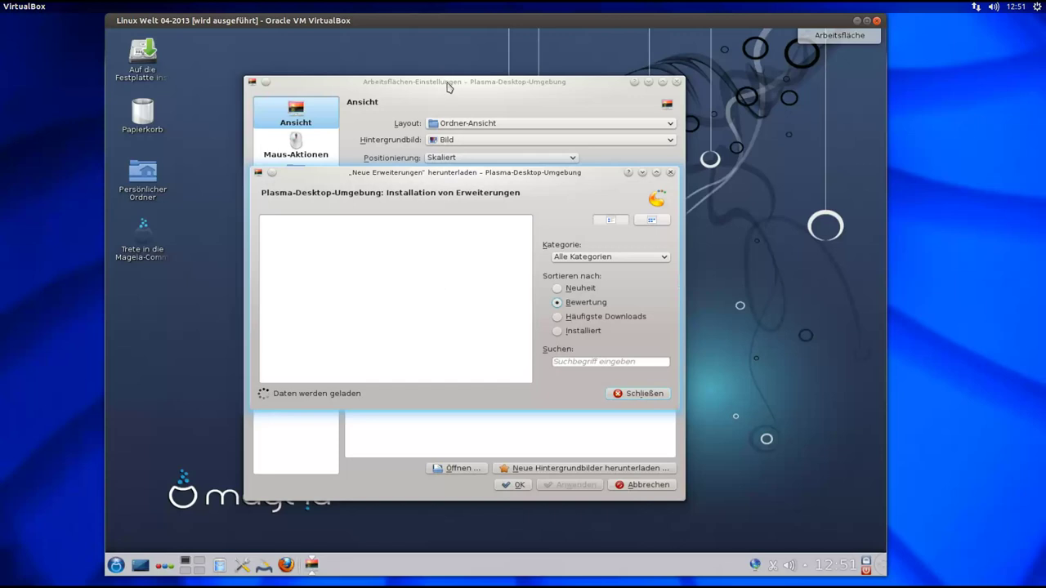
left_click_drag(447, 87, 489, 97)
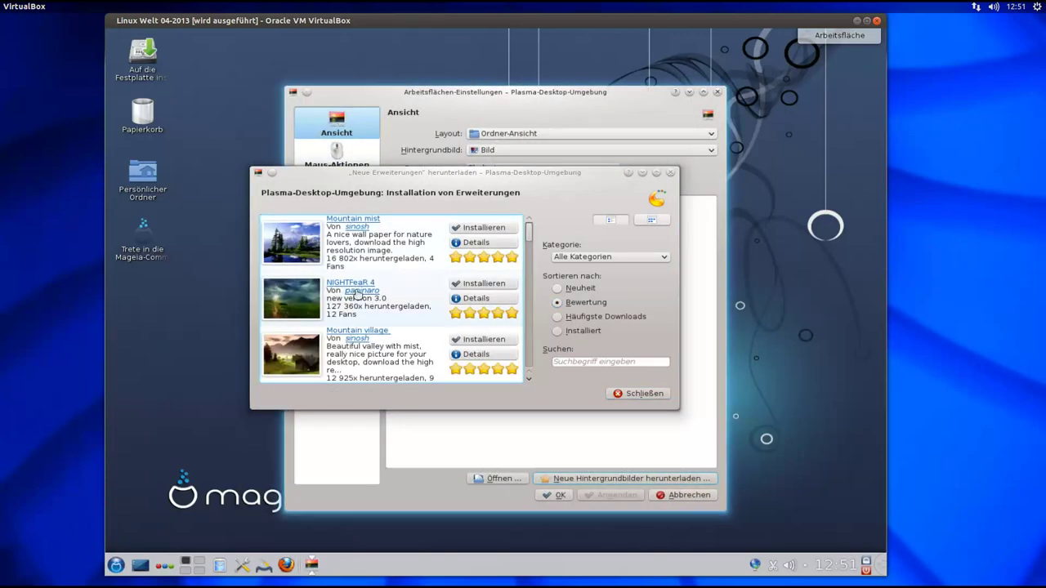
left_click(357, 293)
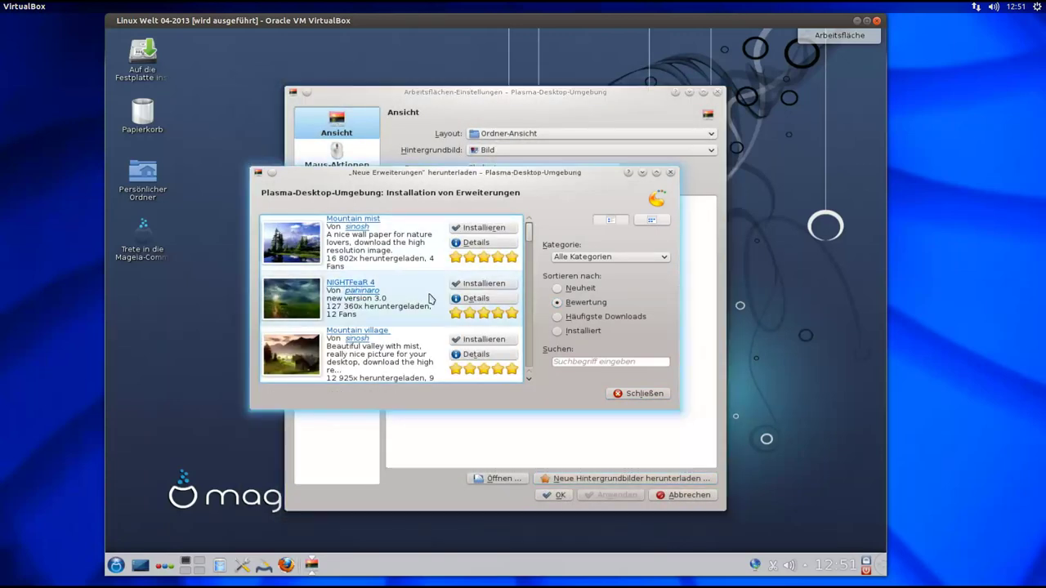
left_click(500, 286)
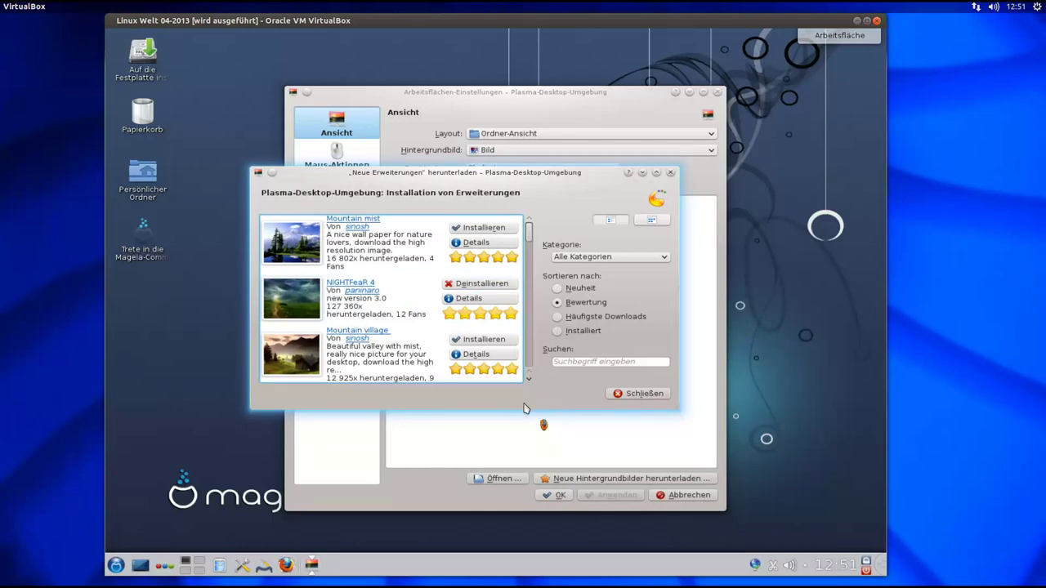
left_click(636, 393)
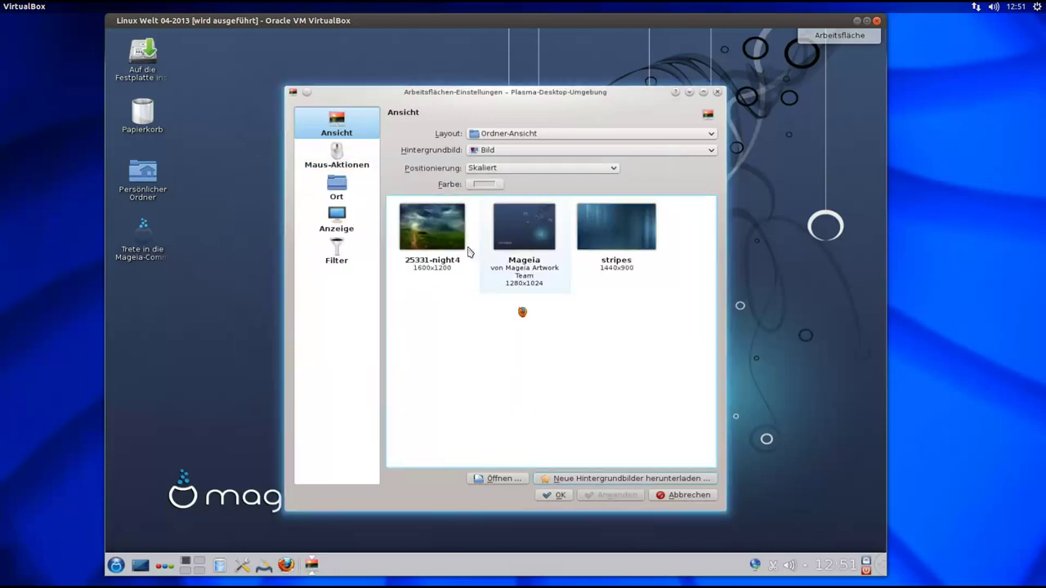
- Apply 25331-night4 as the desktop wallpaper and minimize the desktop settings window
left_click(447, 228)
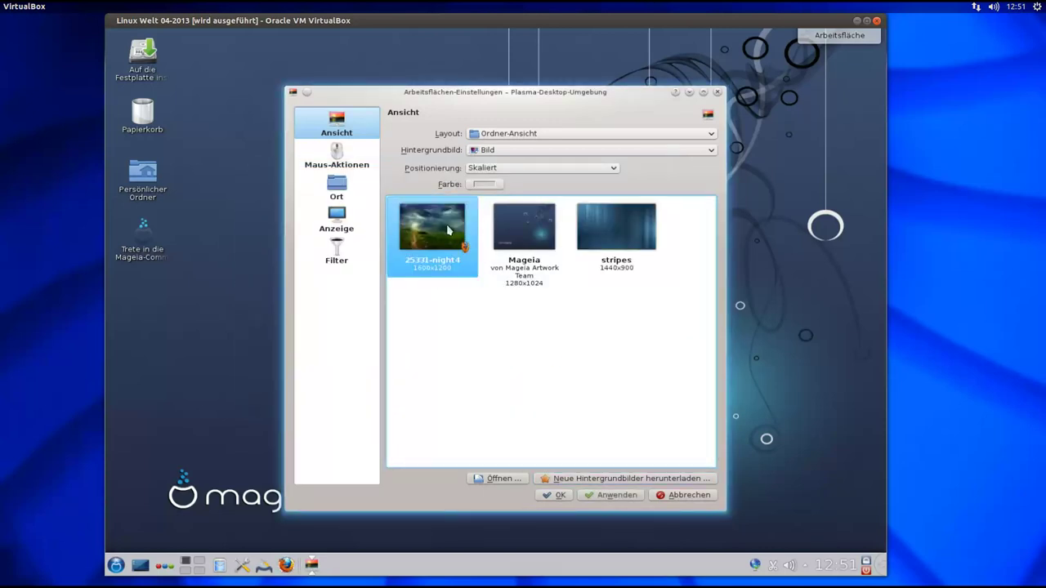
left_click(618, 495)
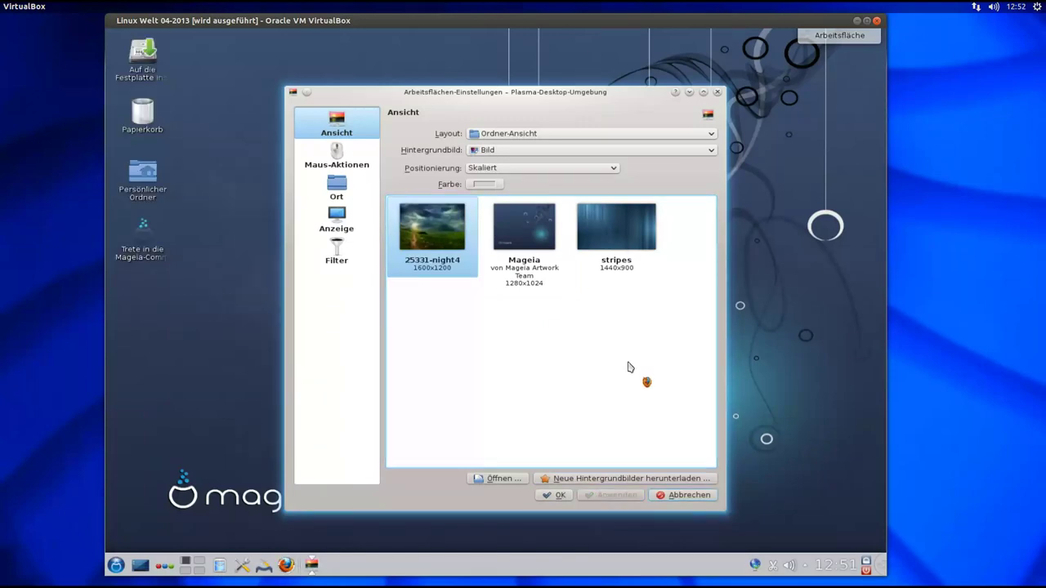
left_click(689, 91)
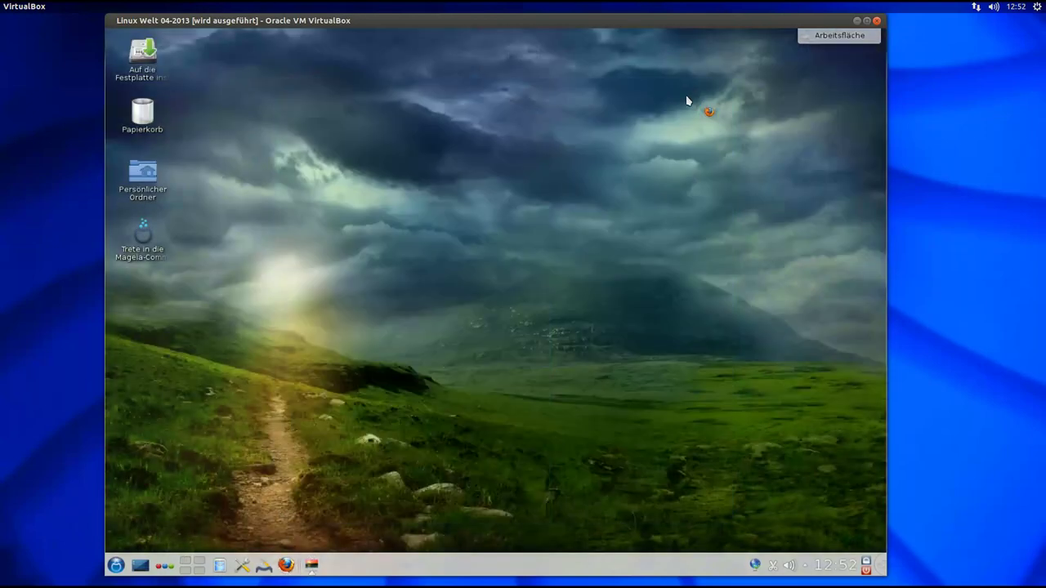
- Launch Firefox with the desktop settings minimized, and view the Mageia-Community tab with the window moved beside the desktop icons
left_click(311, 565)
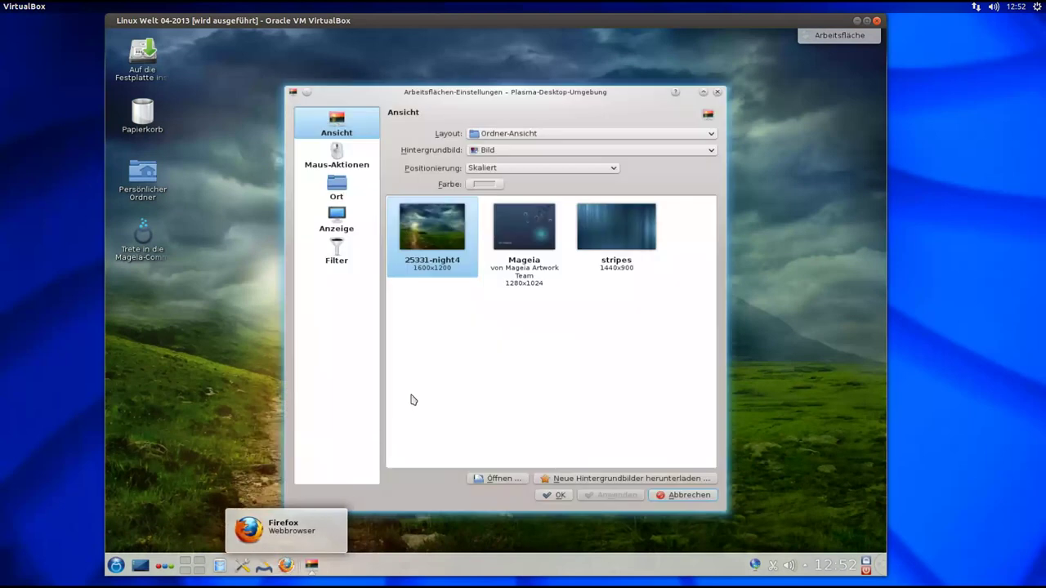
left_click(286, 564)
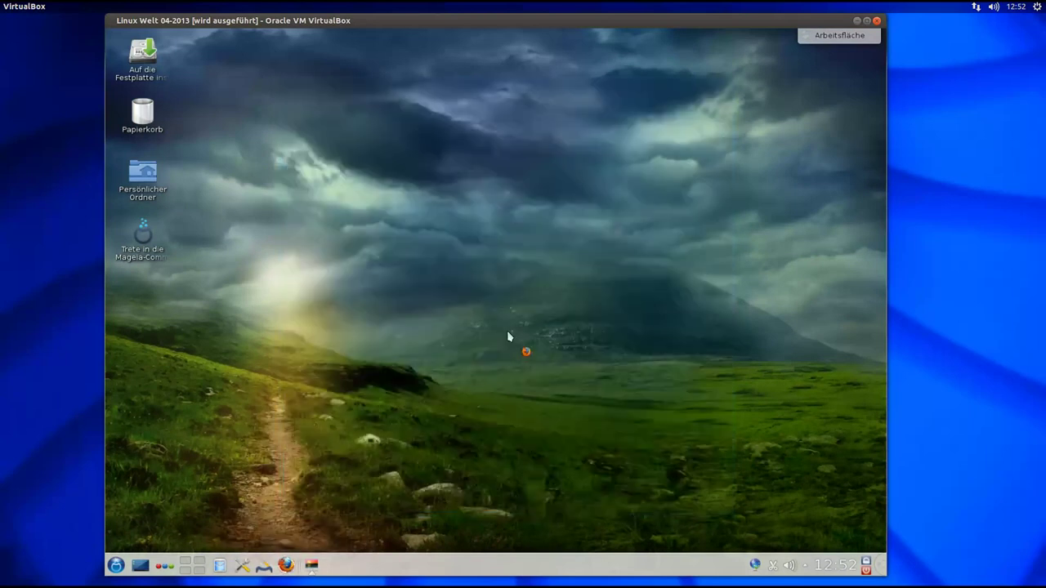
left_click(311, 565)
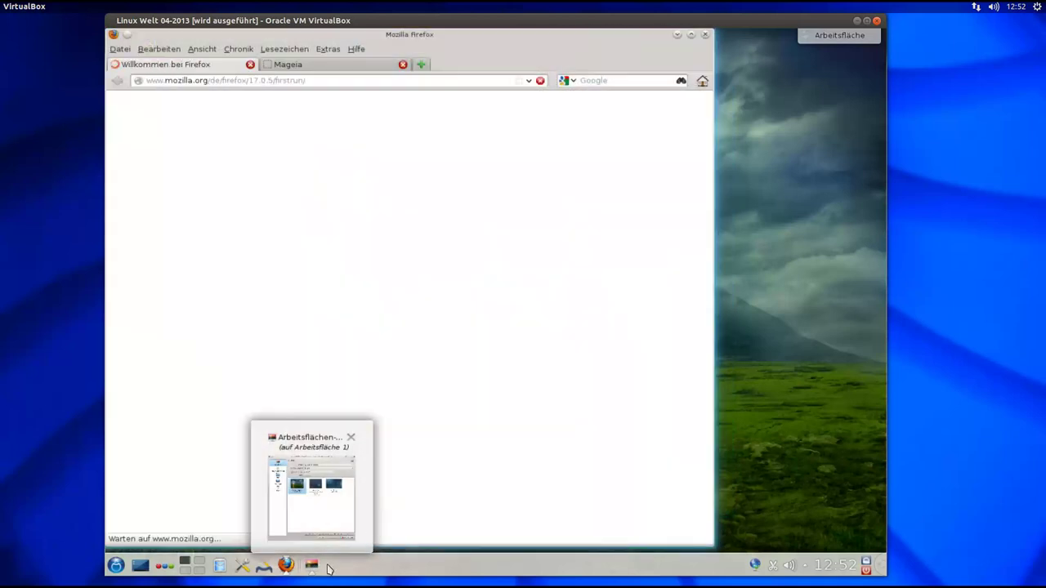
left_click(311, 565)
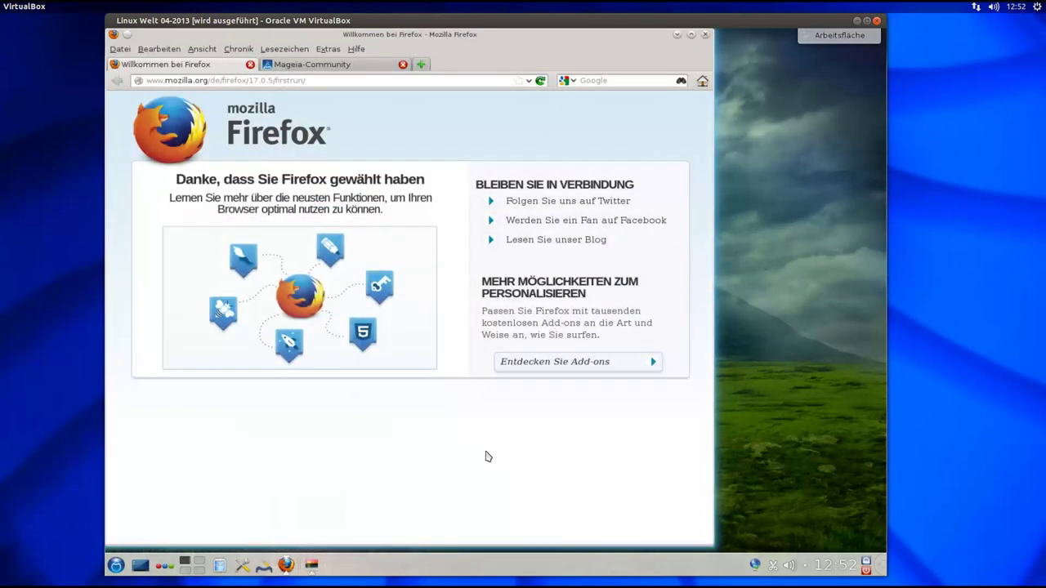
left_click(350, 65)
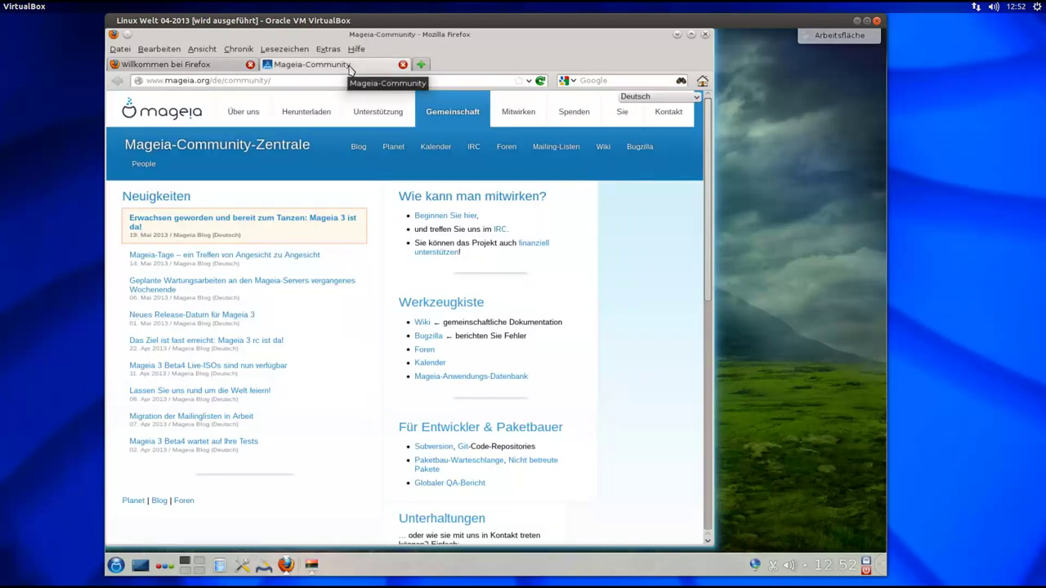
left_click_drag(350, 34, 425, 38)
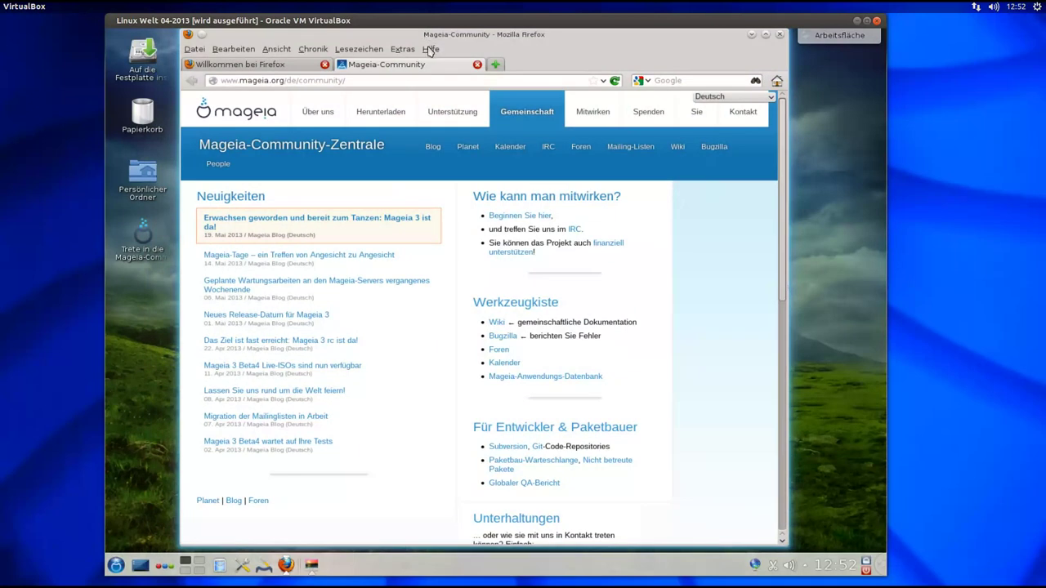
- Check the Firefox version in its about dialog and close the dialog
left_click(430, 49)
left_click(446, 142)
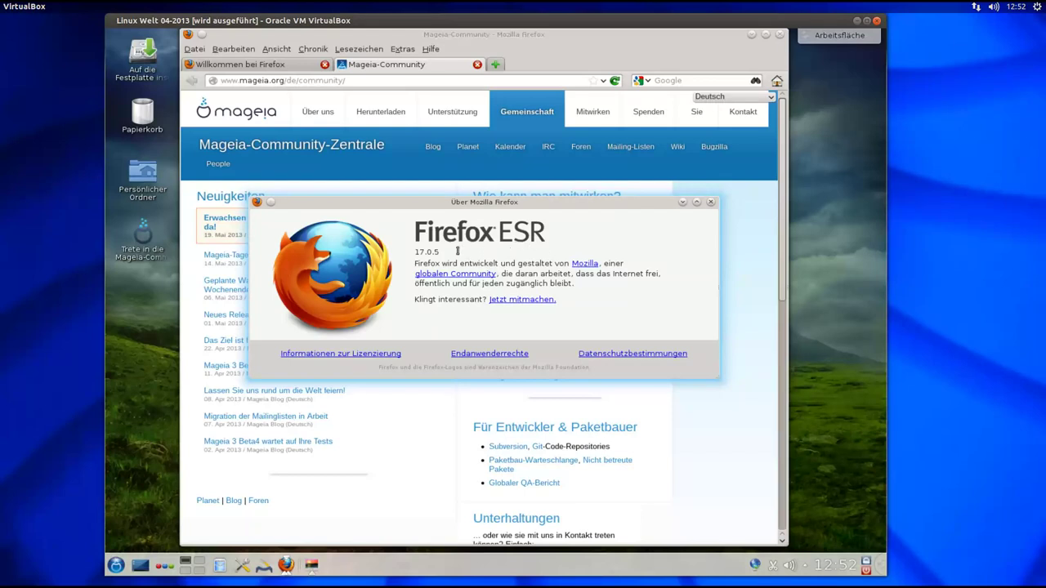
left_click(711, 202)
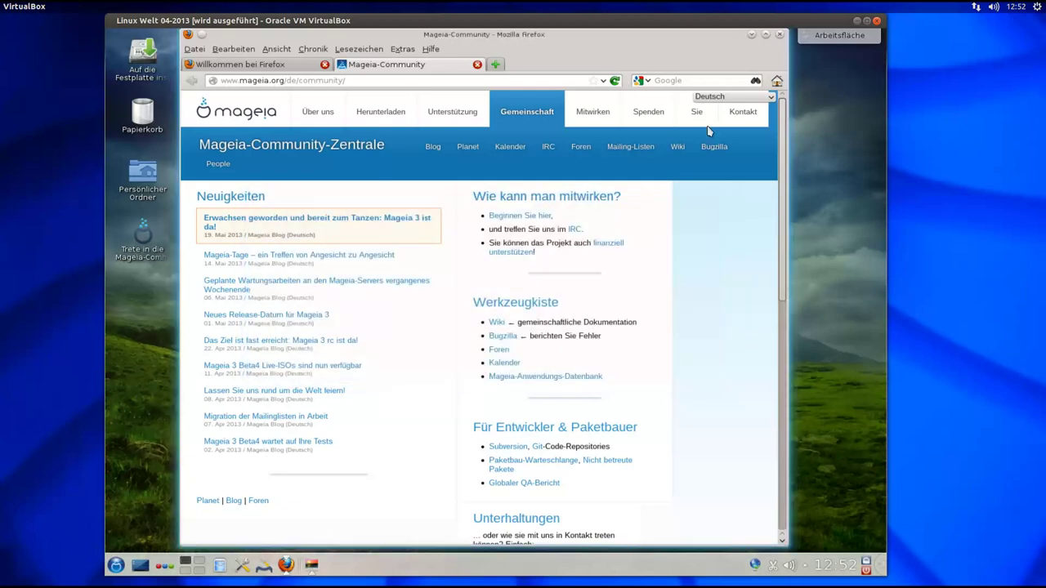
- Set the Firefox search engine to duckduckgo.com, and quit the browser without saving the open tabs
left_click(650, 83)
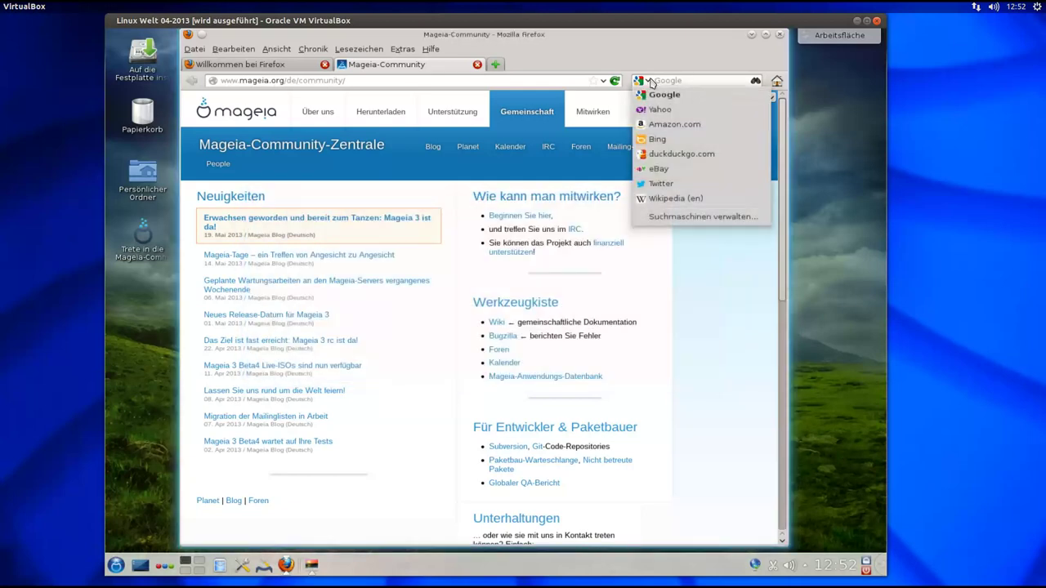
left_click(694, 157)
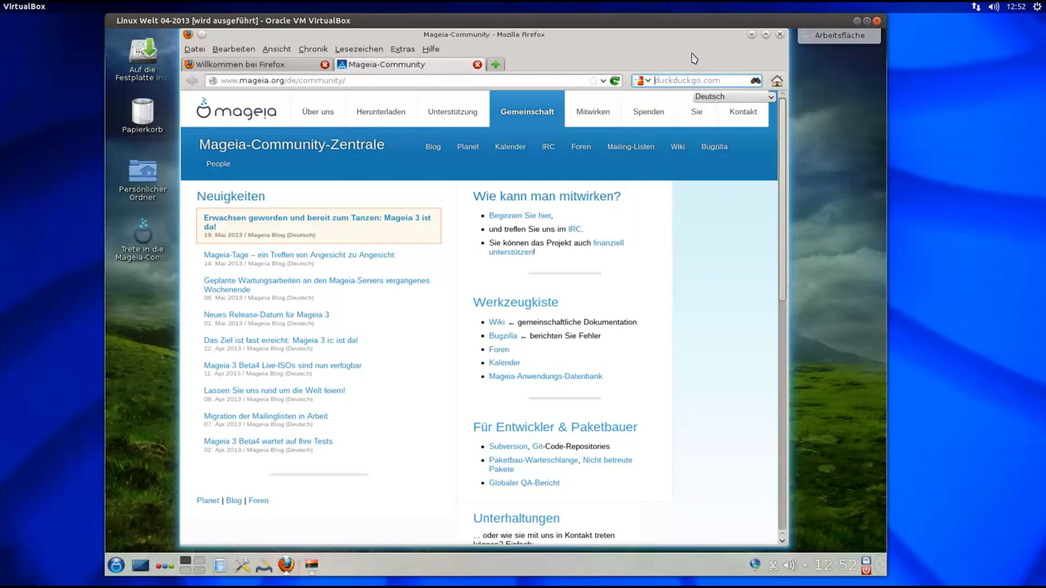
left_click(278, 66)
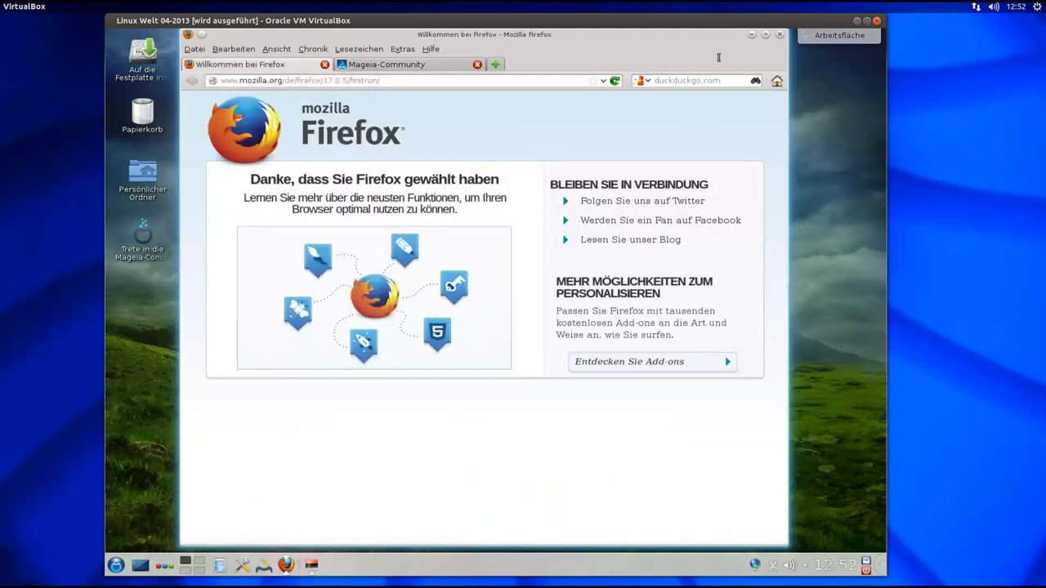
left_click(781, 36)
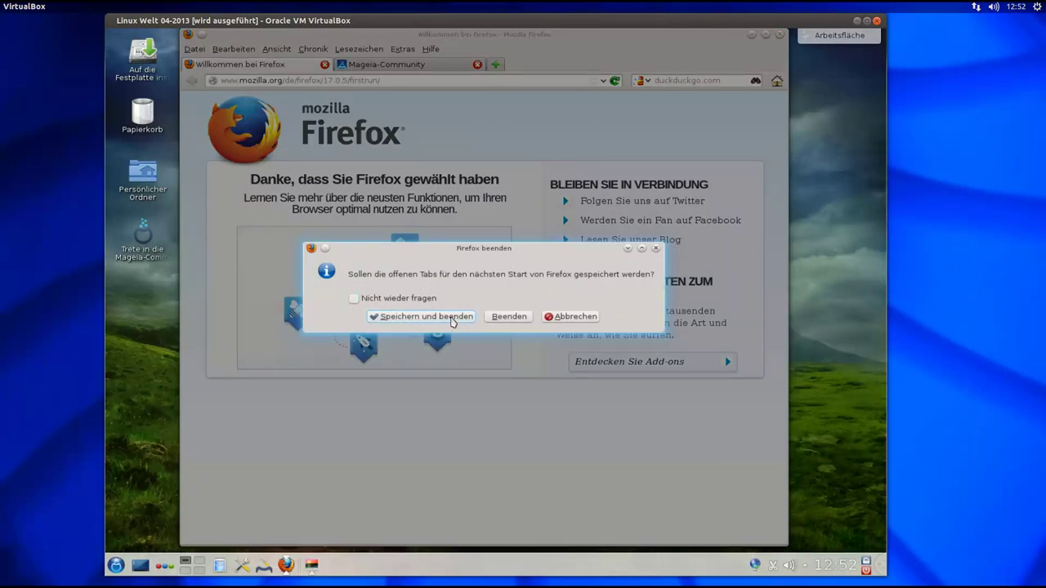
left_click(498, 319)
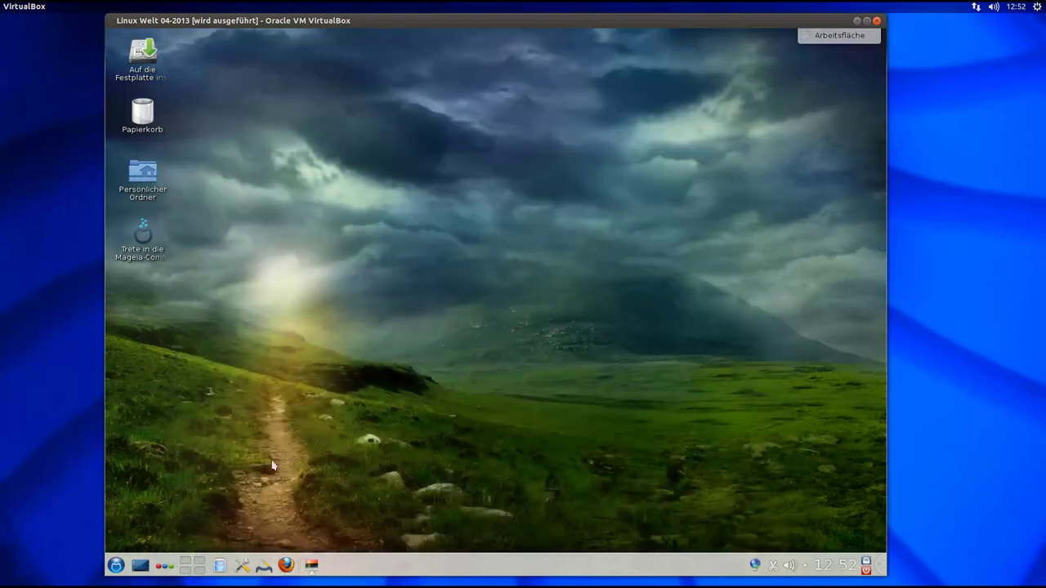
- Restore the minimized desktop settings, apply Mageia as the wallpaper, and close the settings window
right_click(359, 260)
left_click(368, 381)
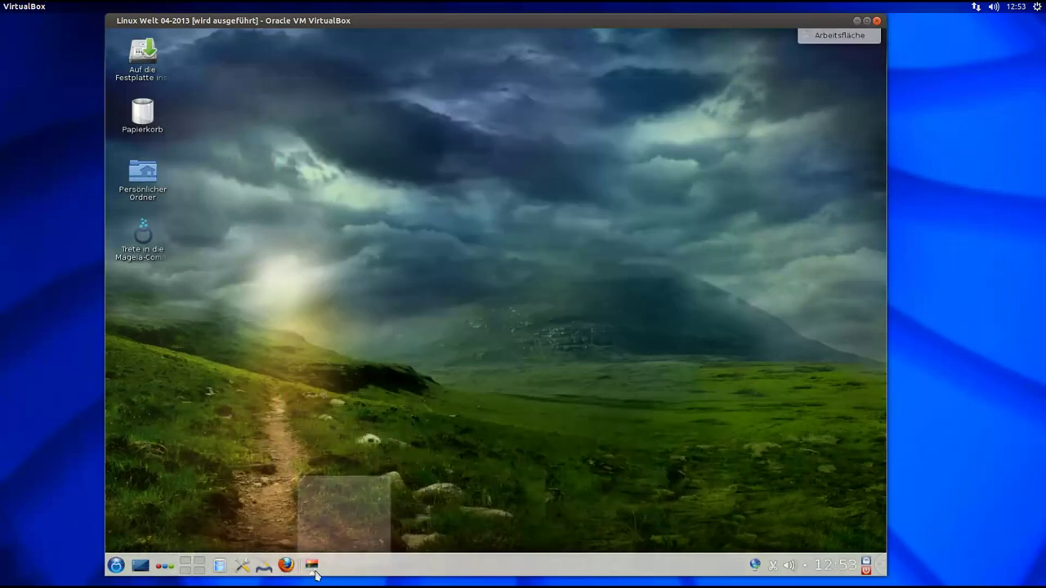
left_click(313, 569)
left_click(521, 222)
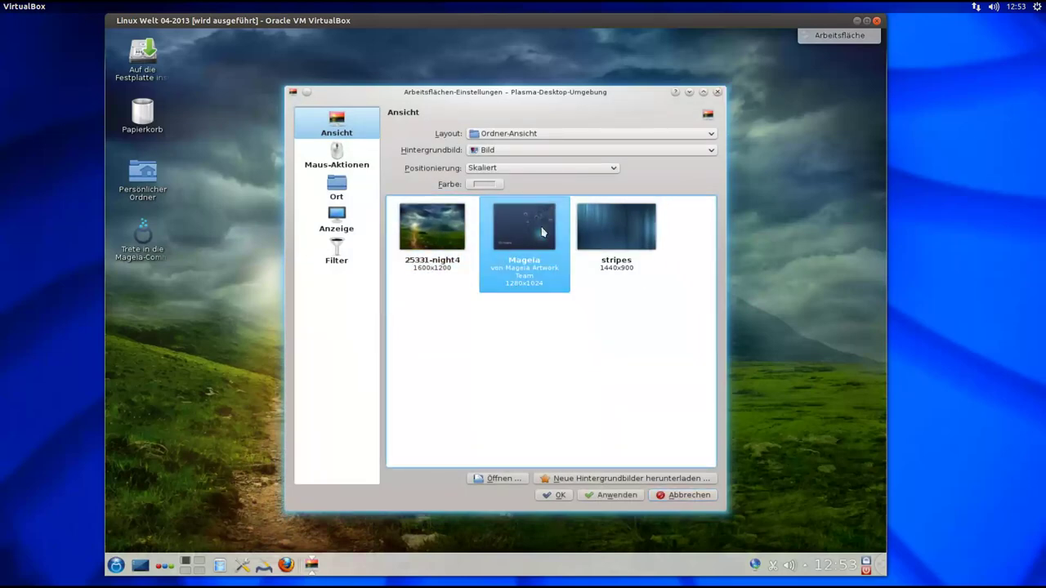
left_click(618, 496)
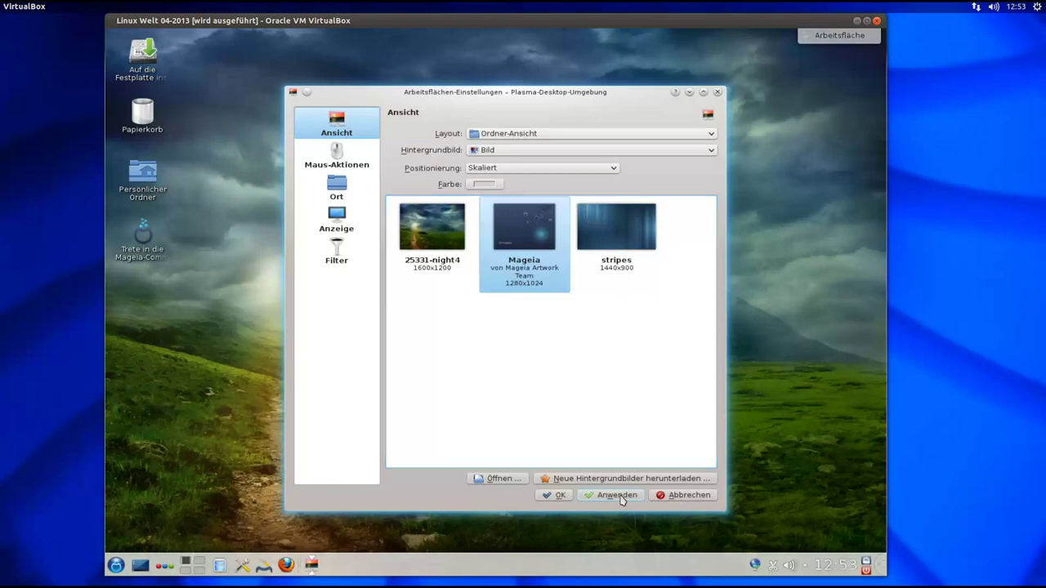
left_click(717, 91)
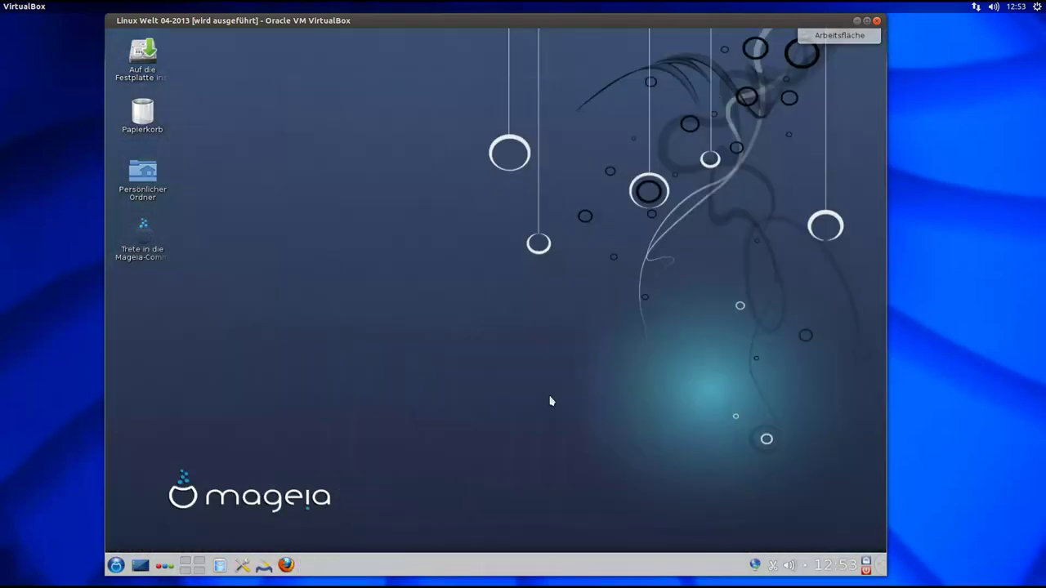
- Look over the Büroprogramme category of the application launcher and start LibreOffice Impress
left_click(116, 565)
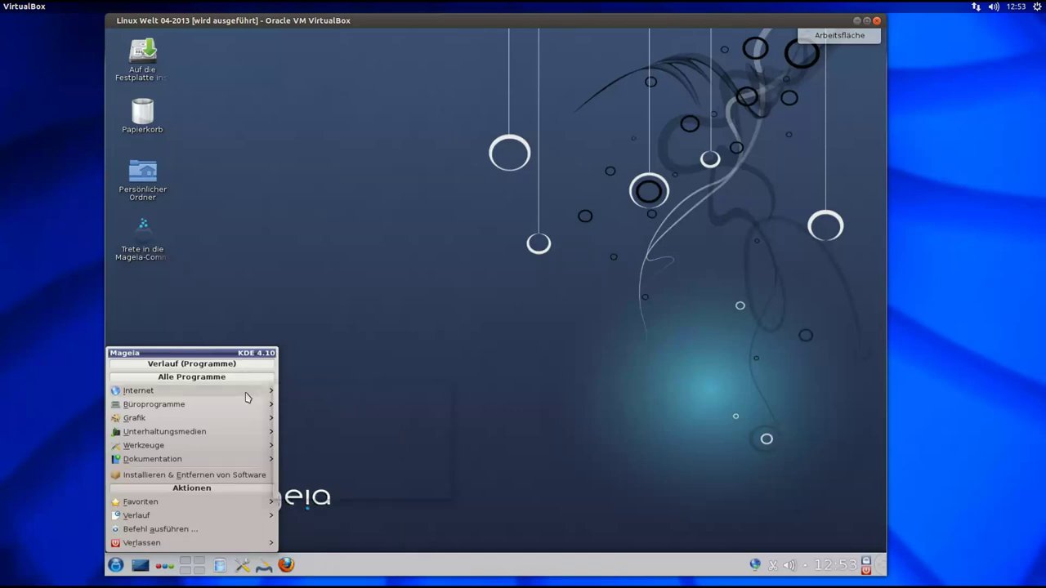
mouse_move(247, 397)
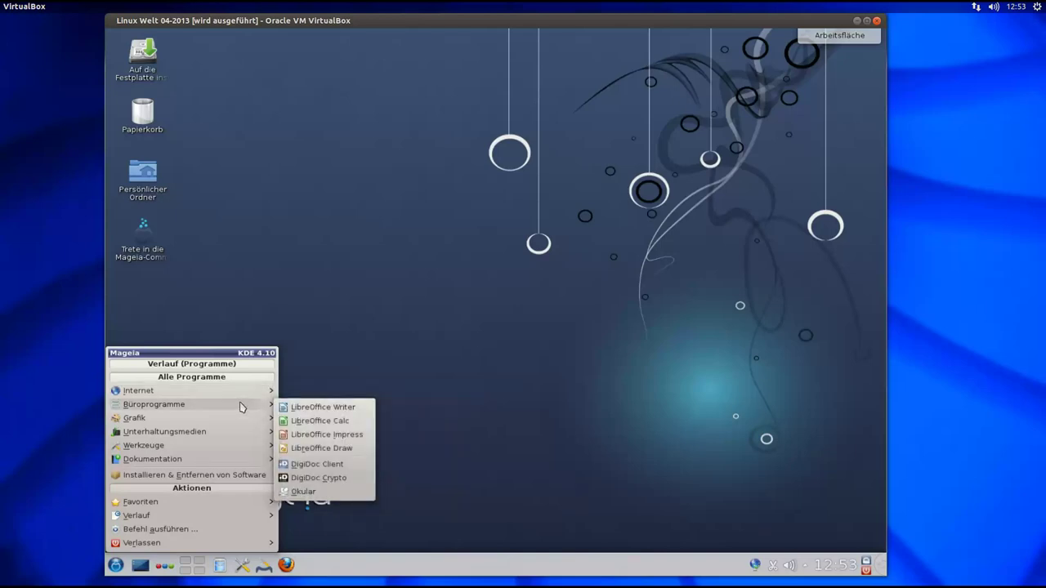
left_click(337, 423)
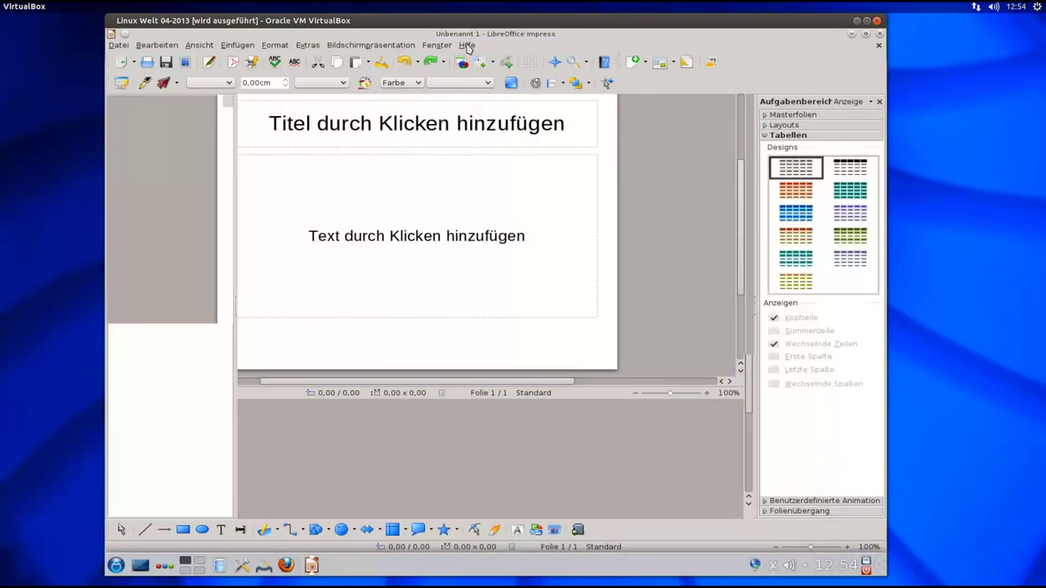
- Check the LibreOffice version information, and close its dialog and Impress
left_click(468, 46)
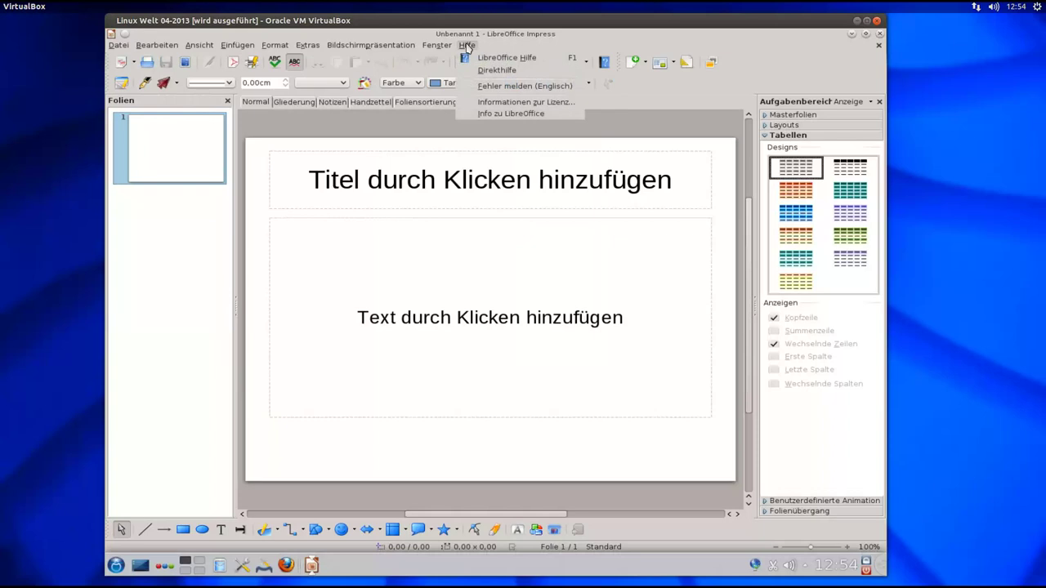
left_click(535, 114)
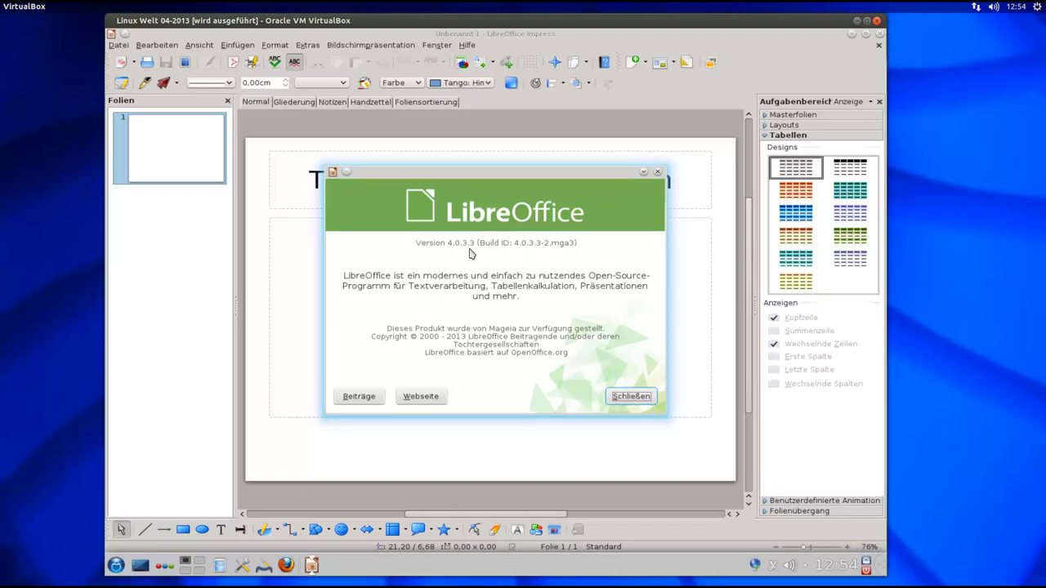
left_click(631, 397)
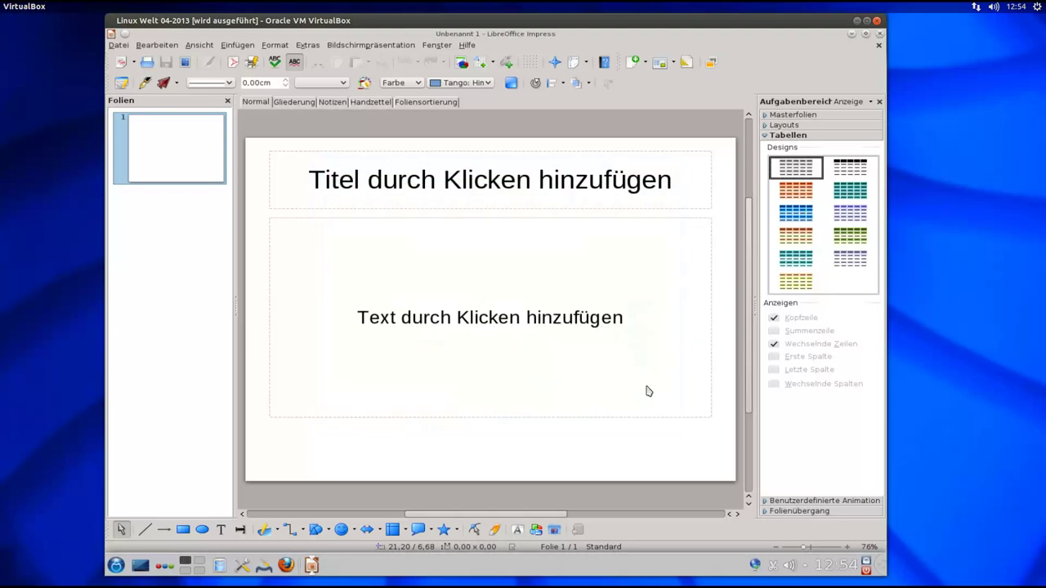
left_click(879, 36)
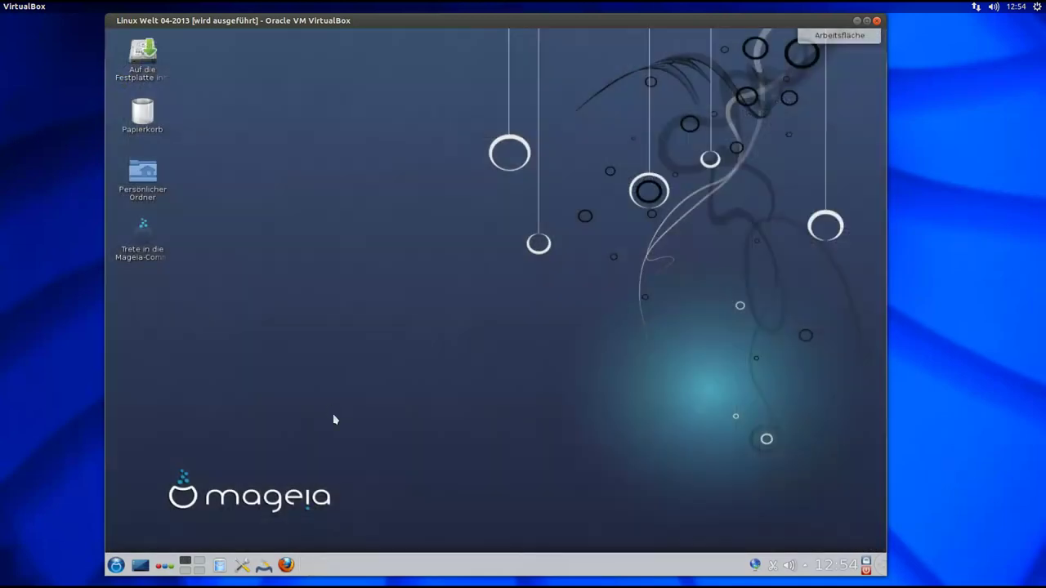
- Start GIMP from the Grafik category of the application launcher
left_click(115, 566)
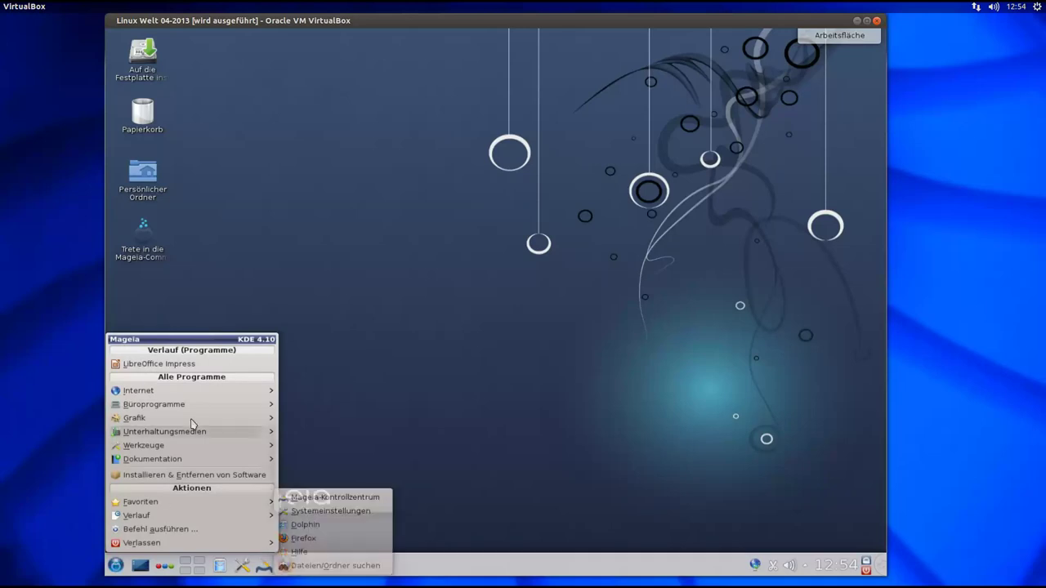
mouse_move(166, 419)
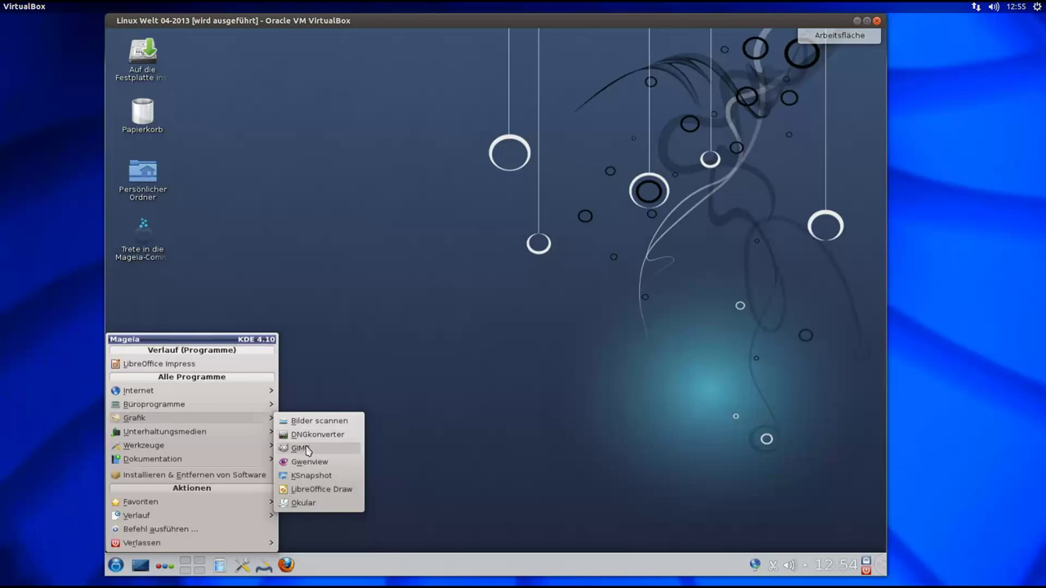
left_click(343, 448)
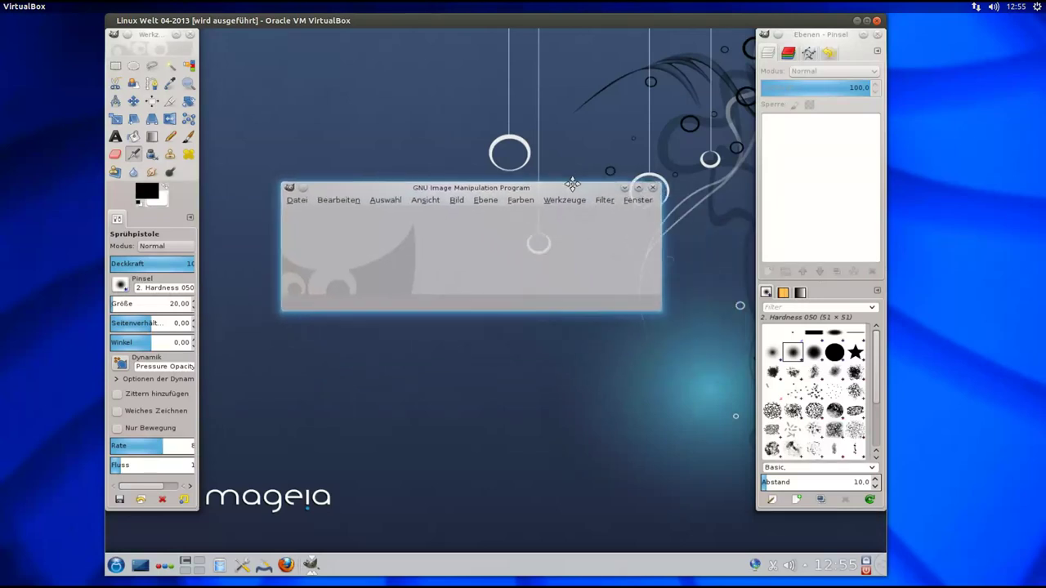
- Switch GIMP to Einzelfenster-Modus and maximize its window before closing it
left_click(634, 198)
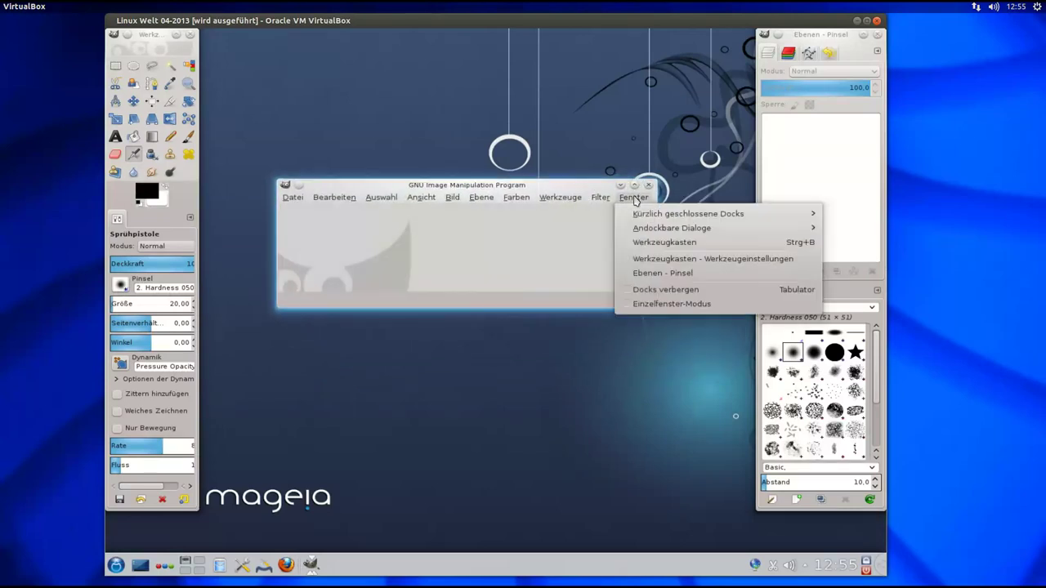
left_click(677, 304)
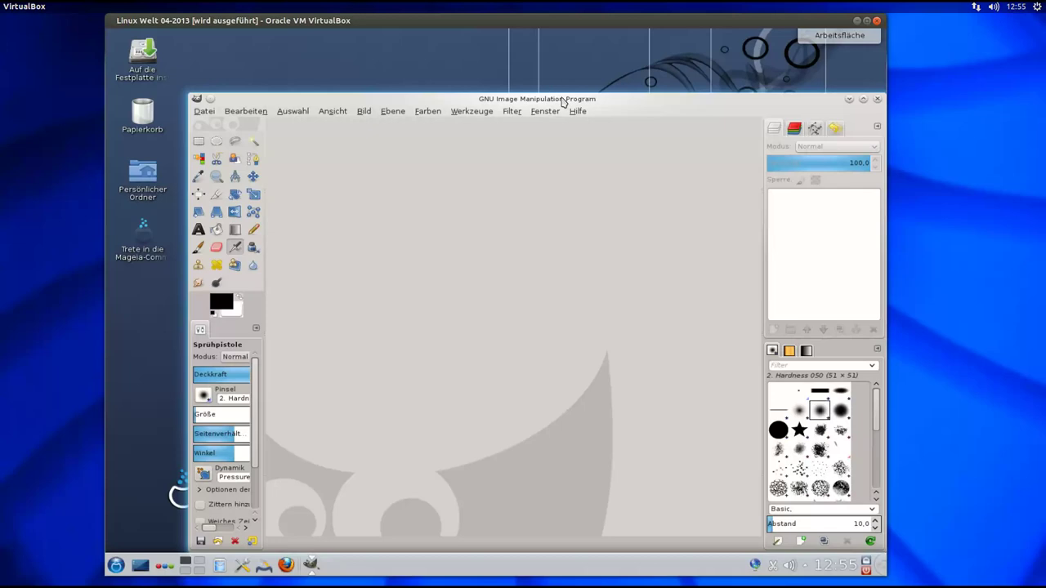
double_click(563, 99)
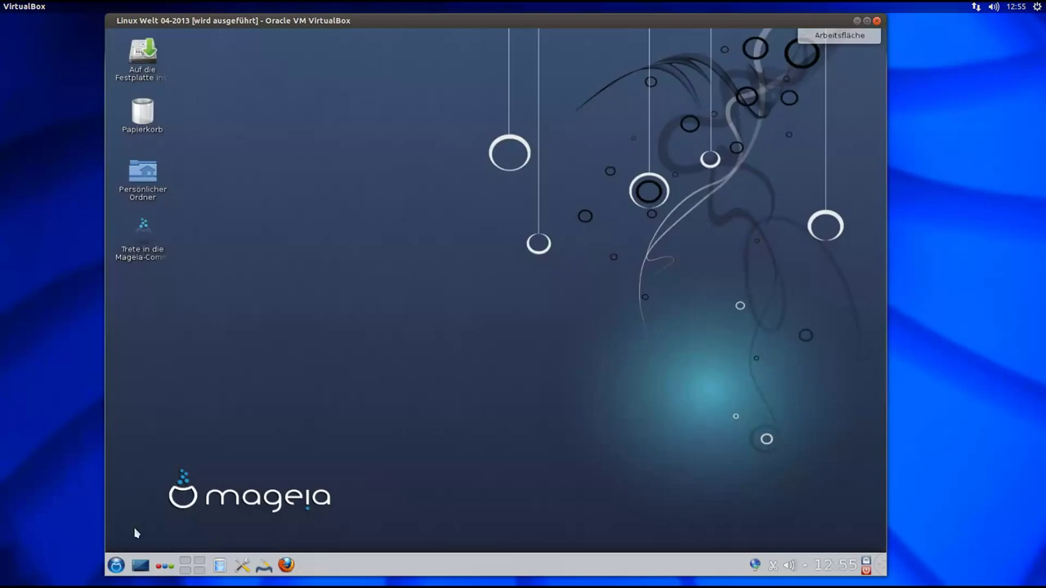
- Browse the Grafik, Büroprogramme, Unterhaltungsmedien and Werkzeuge programs, and open the Mageia-Kontrollzentrum from Systemwerkzeuge
left_click(116, 566)
mouse_move(184, 438)
mouse_move(186, 417)
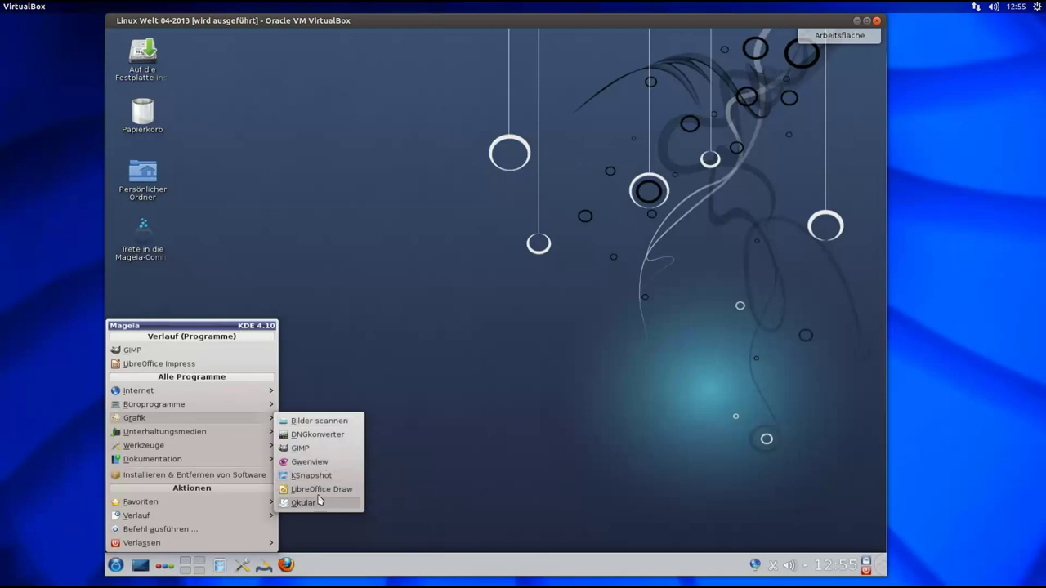
mouse_move(244, 409)
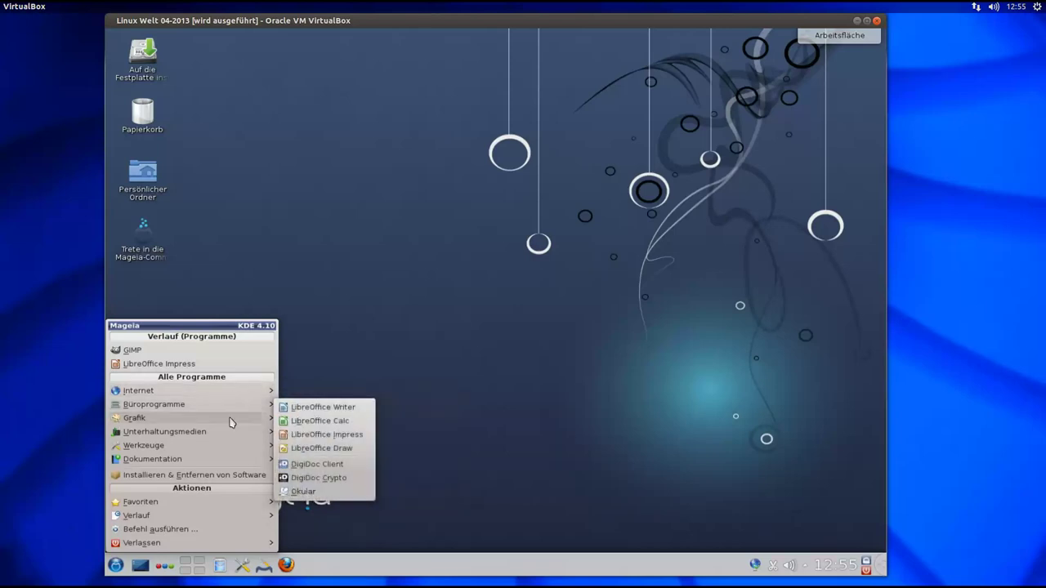
mouse_move(230, 439)
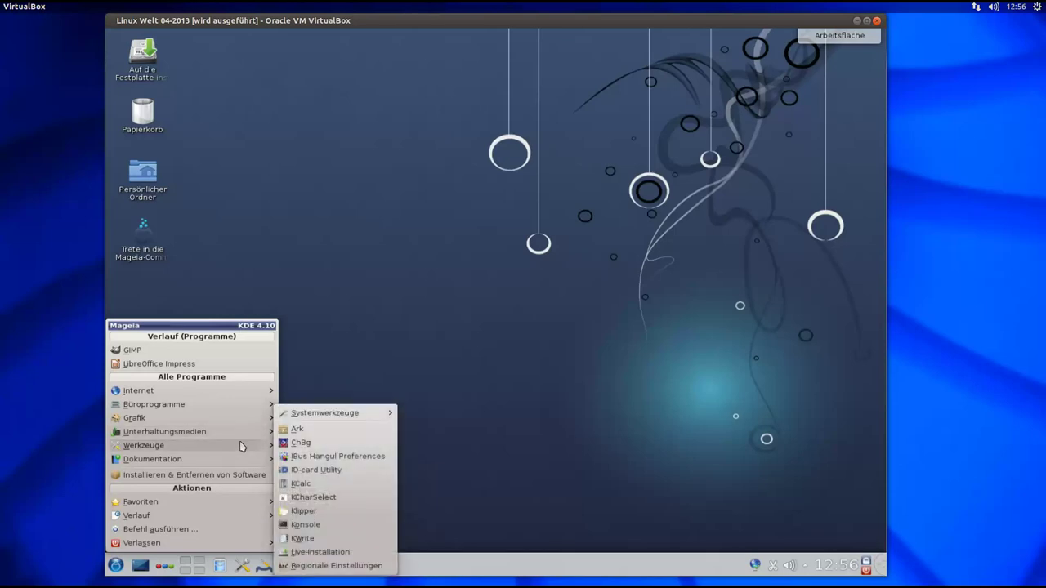
mouse_move(375, 421)
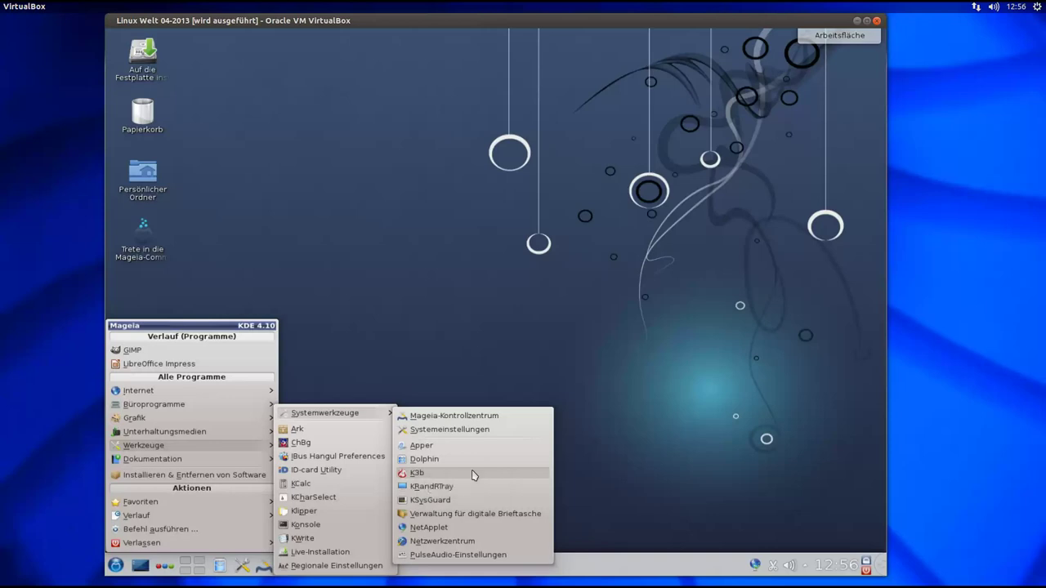
left_click(479, 416)
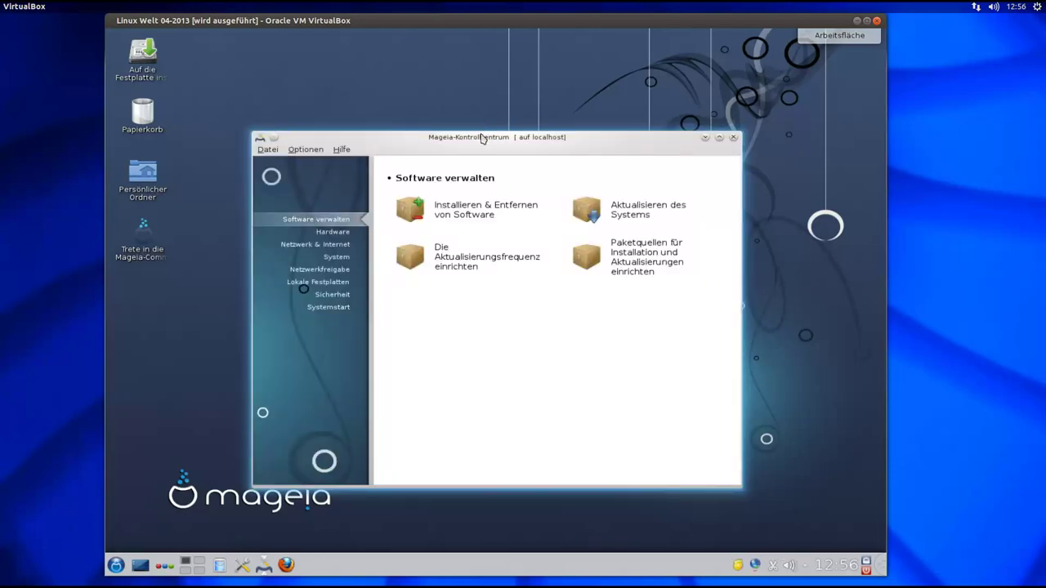
- Maximize the Mageia-Kontrollzentrum, open its package sources, and inspect the Live Core medium's URL and download program choices without changing them
double_click(482, 137)
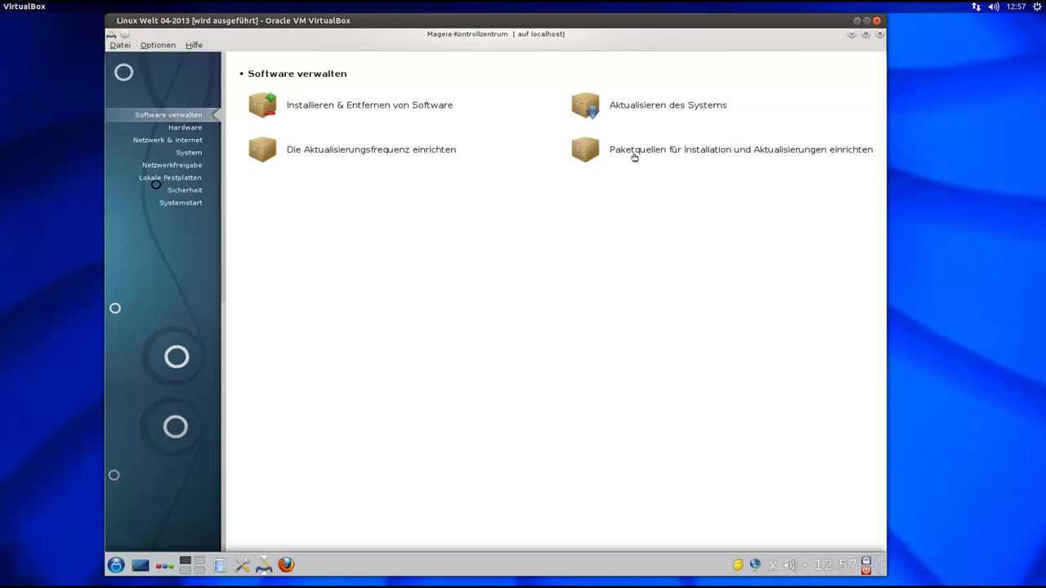
left_click(659, 154)
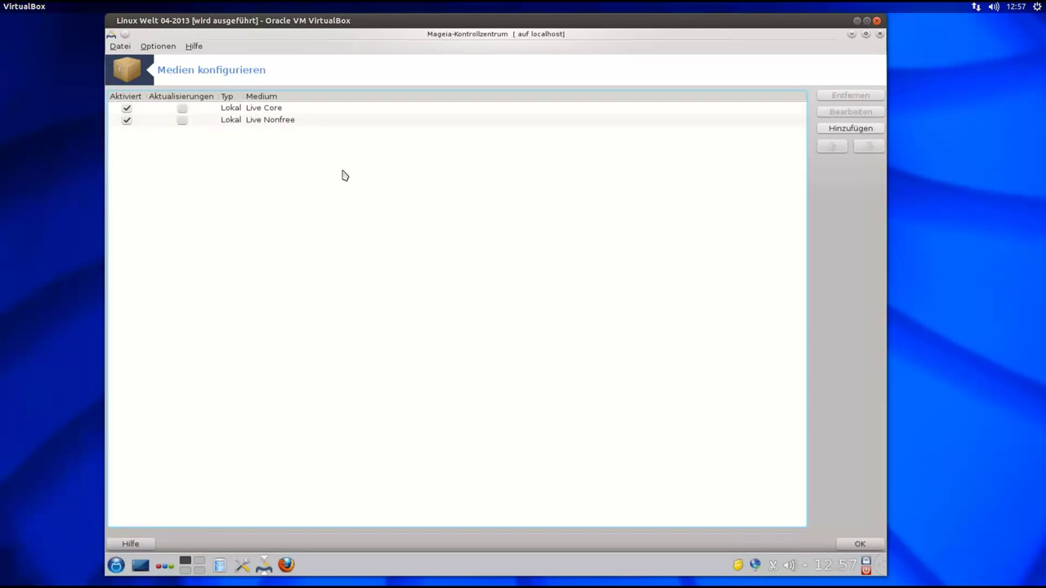
left_click(235, 108)
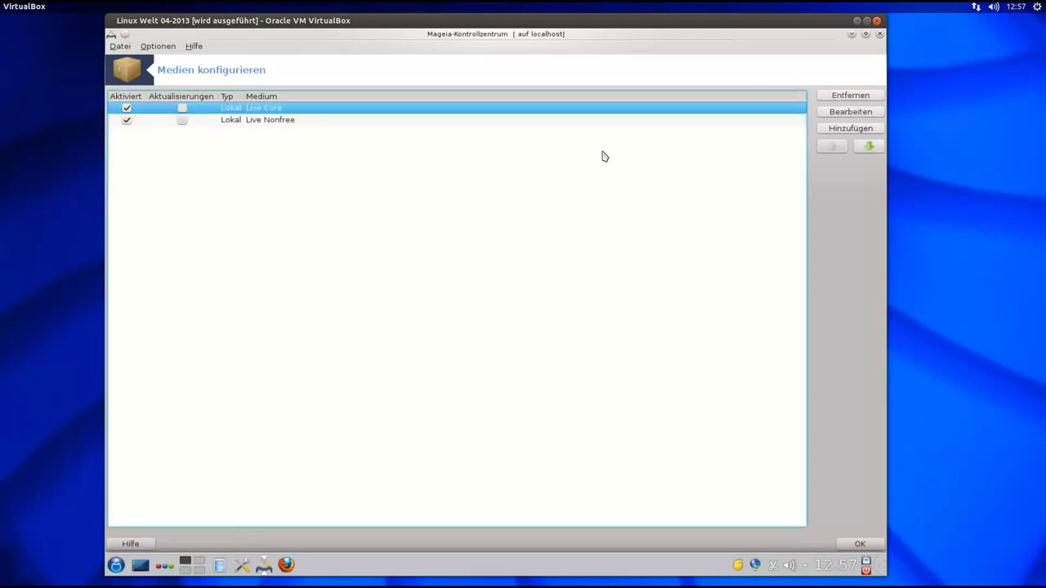
left_click(851, 112)
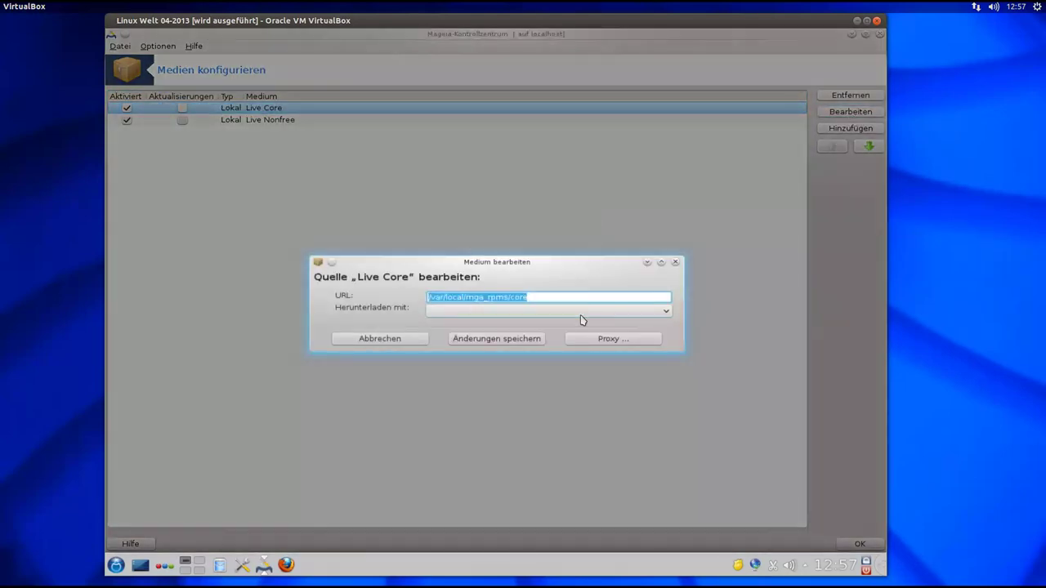
left_click(557, 311)
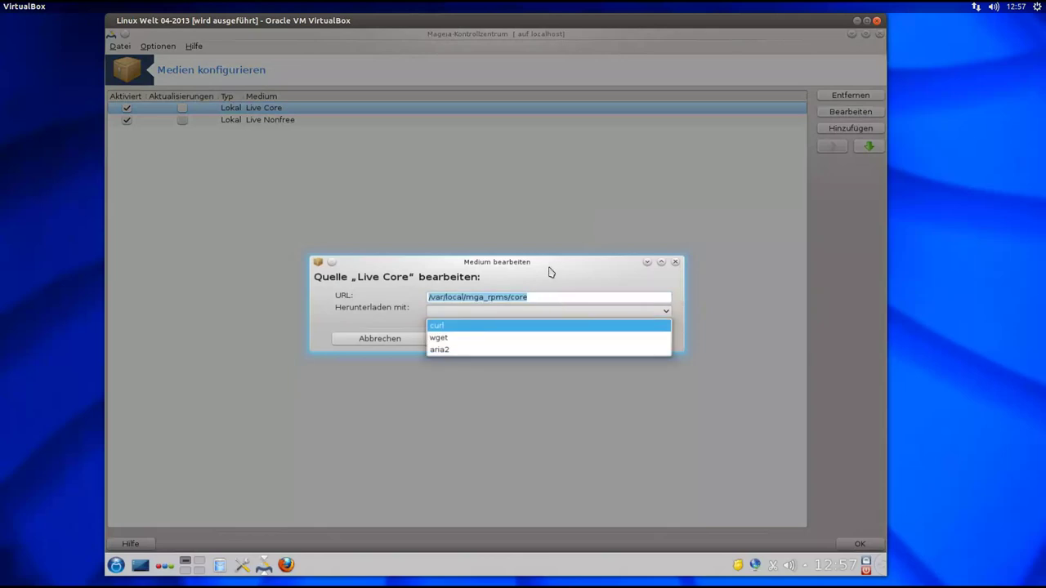
left_click(550, 272)
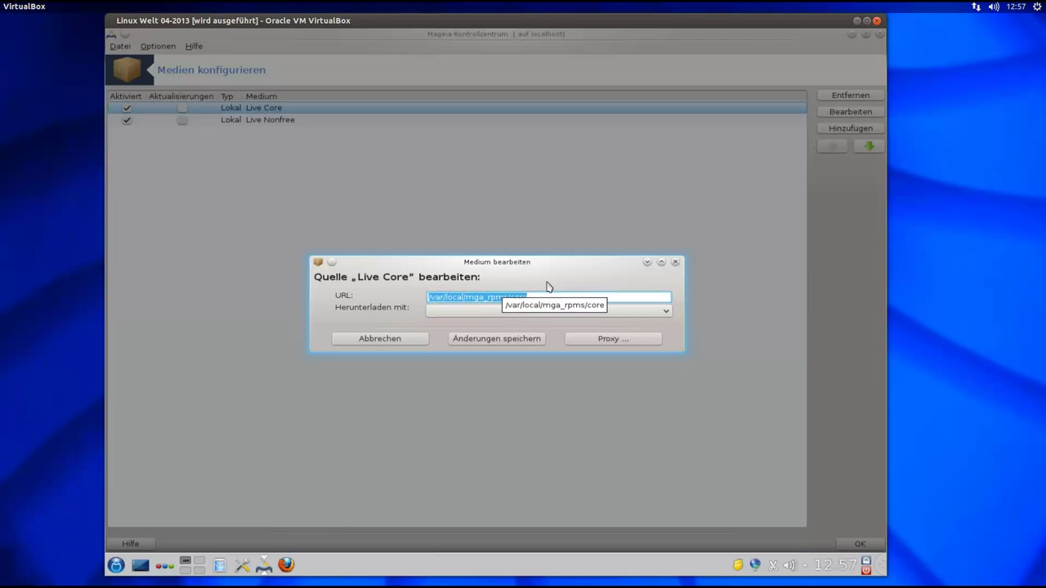
left_click(676, 264)
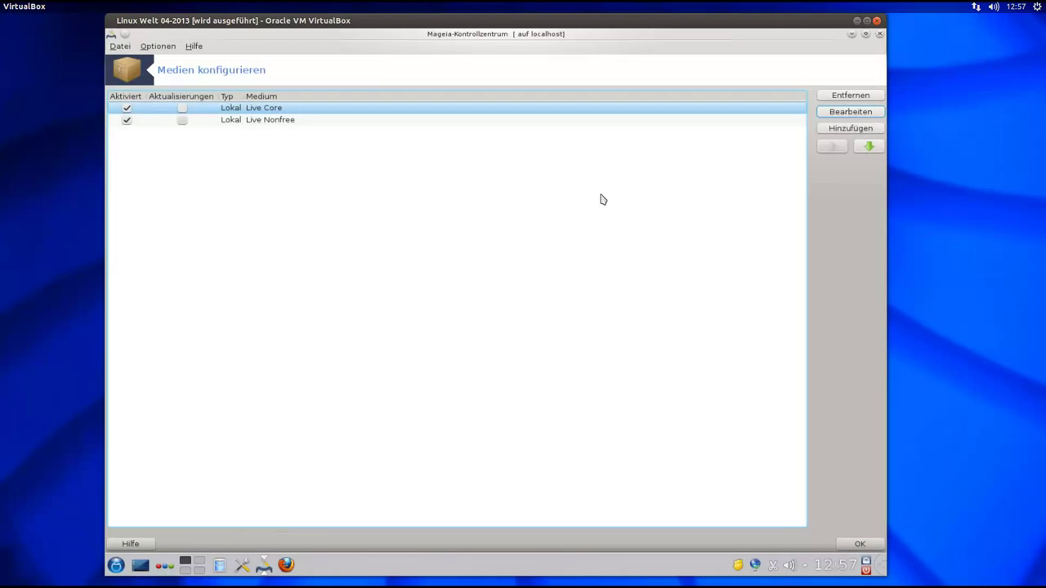
- Restore the control center window, enlarge it and move it up slightly, and leave the media configuration
double_click(507, 34)
left_click_drag(724, 477, 716, 426)
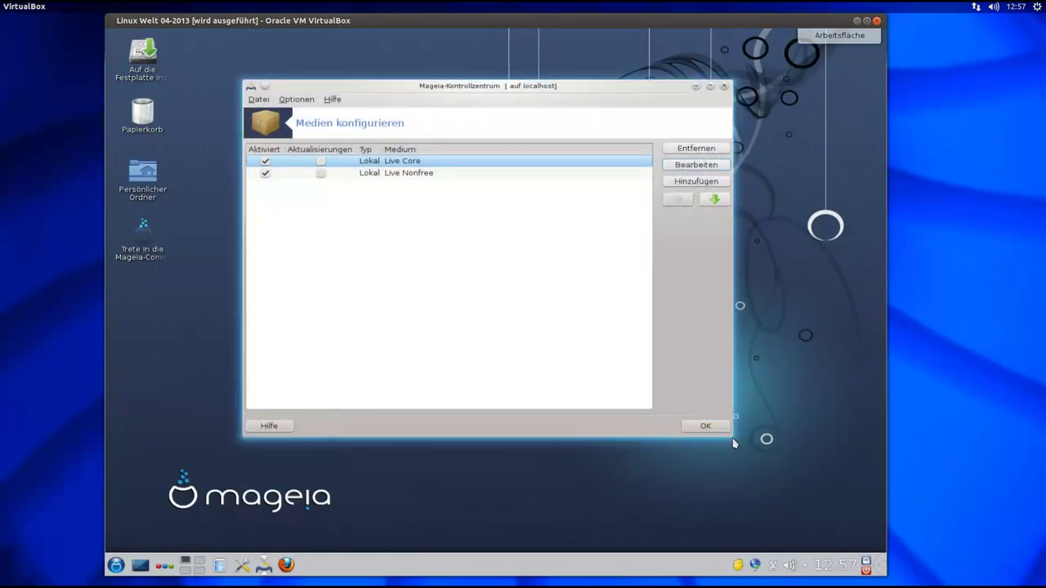
left_click_drag(733, 443, 773, 506)
left_click_drag(425, 86, 424, 68)
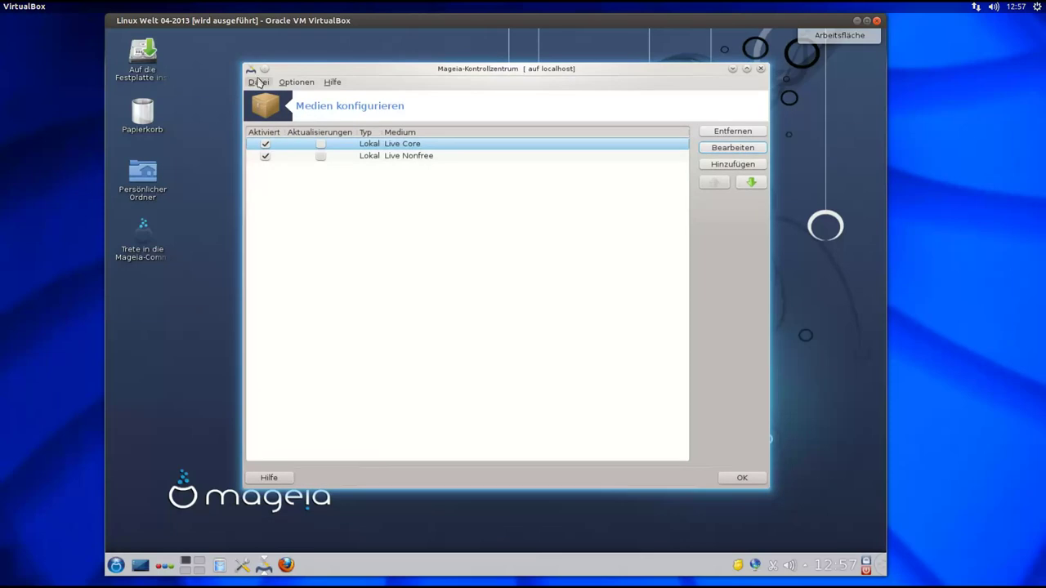
left_click(742, 478)
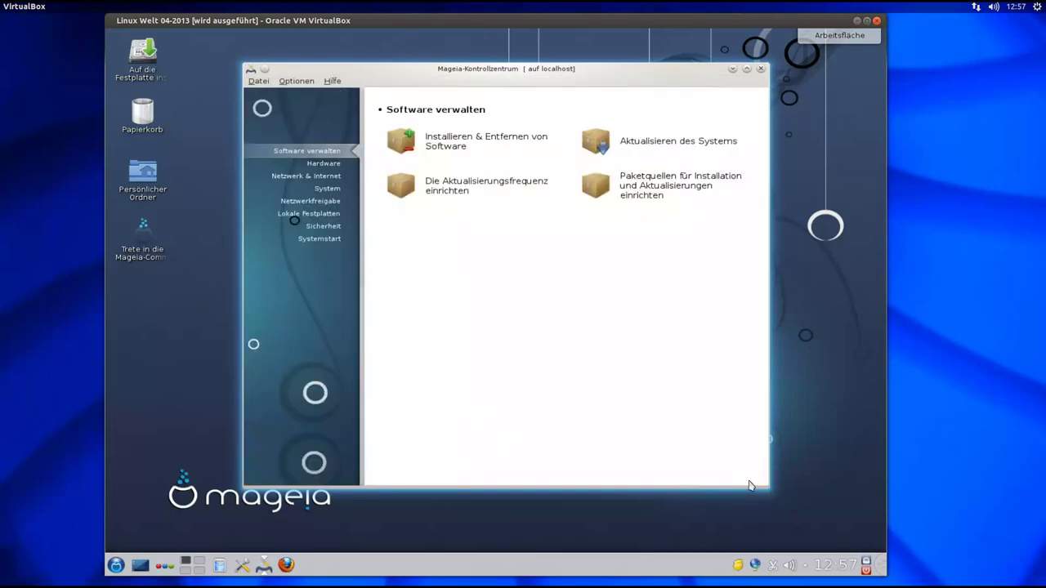
- Browse the Dateiwerkzeuge, Sicherheit and System > Internationalisierung packages in the software installer, and exit it
left_click(452, 142)
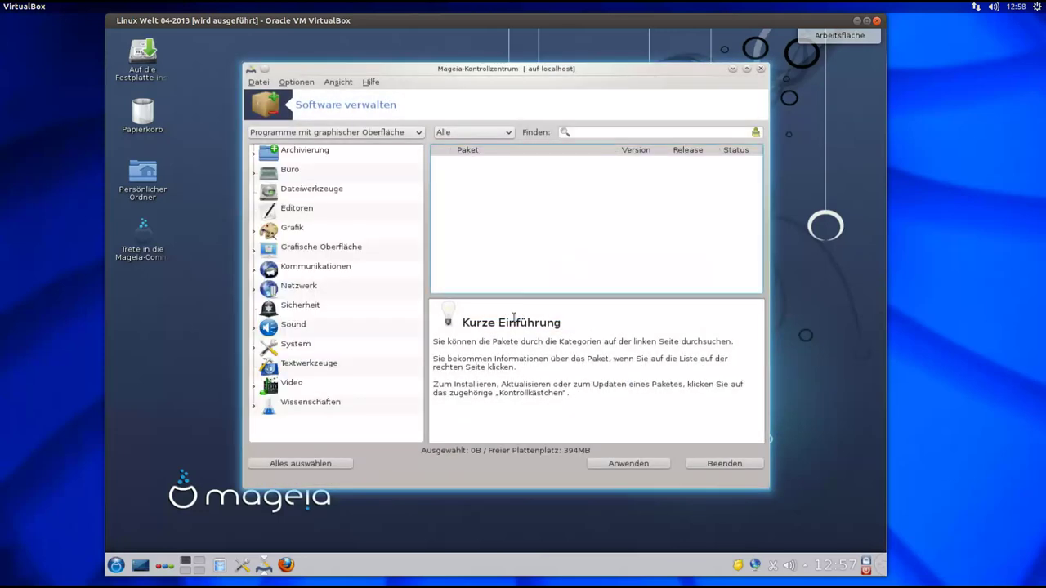
left_click_drag(471, 69, 474, 58)
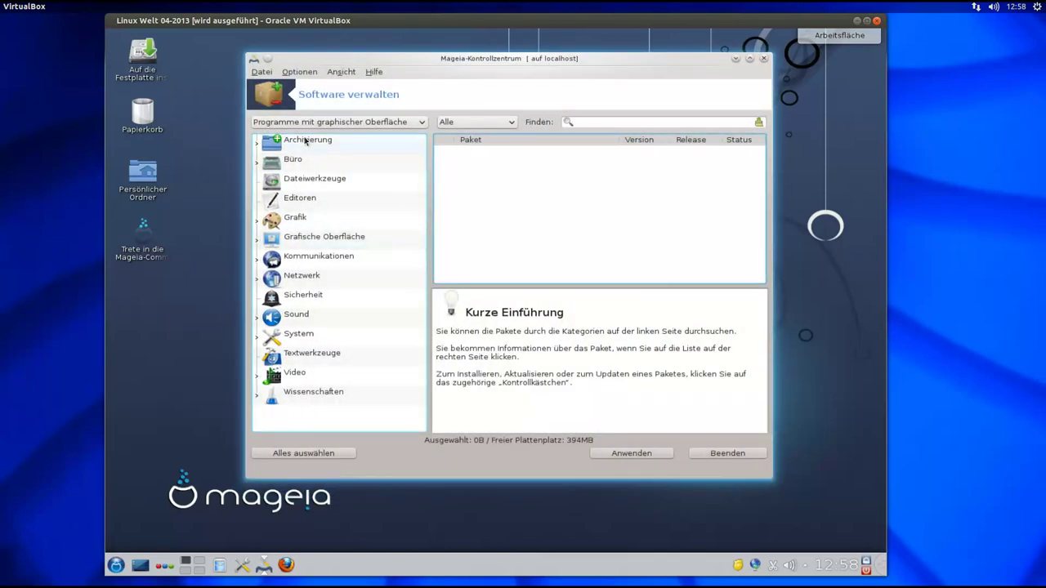
left_click(322, 184)
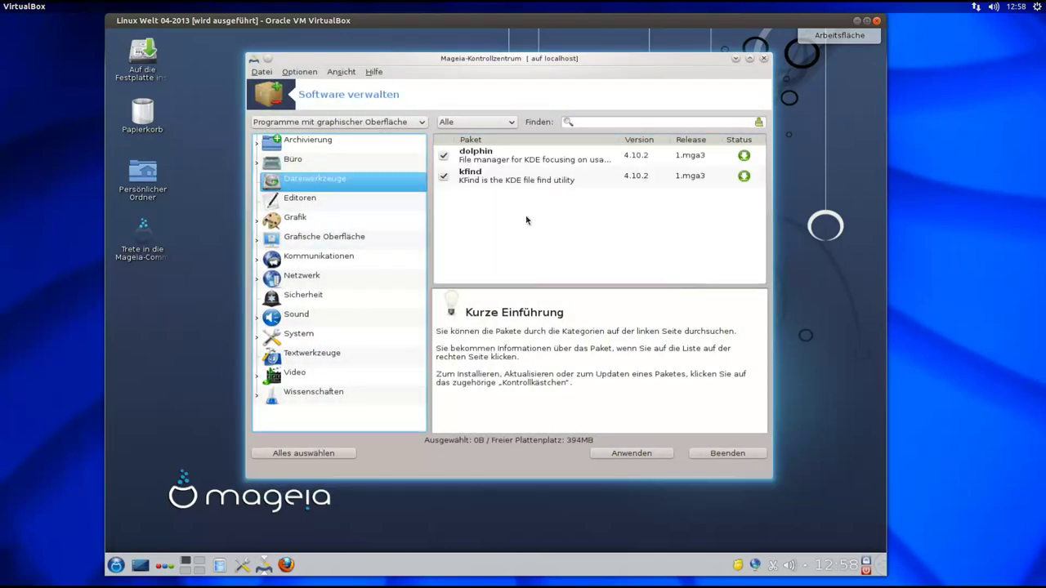
left_click(302, 299)
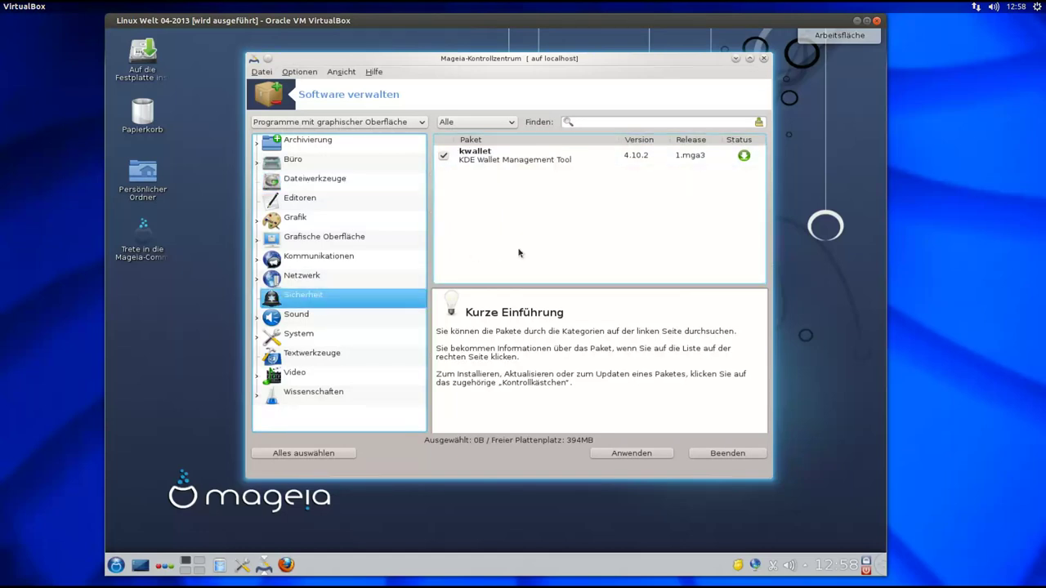
left_click(291, 342)
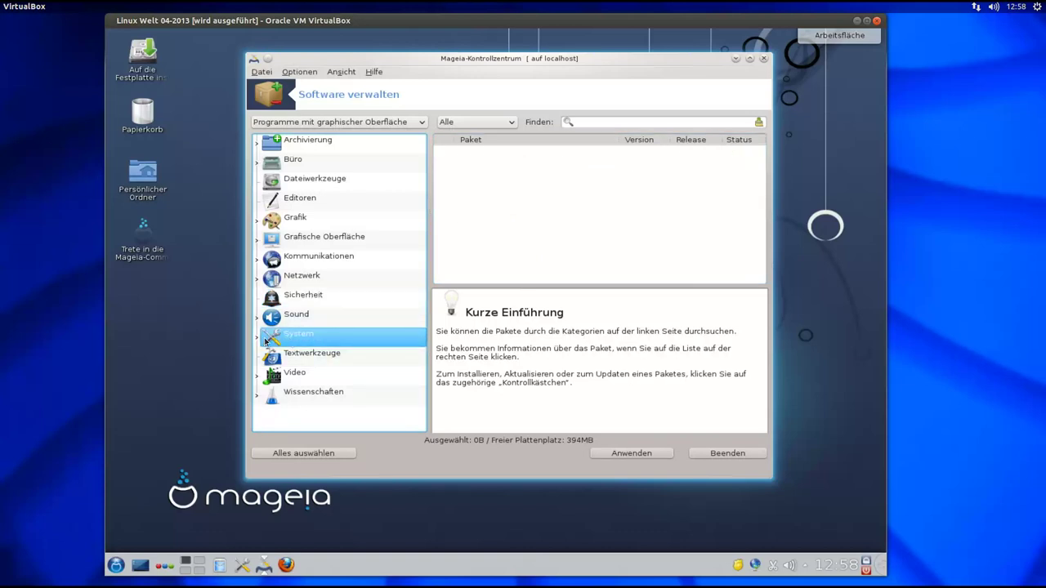
left_click(257, 341)
scroll(369, 358, "down", 2)
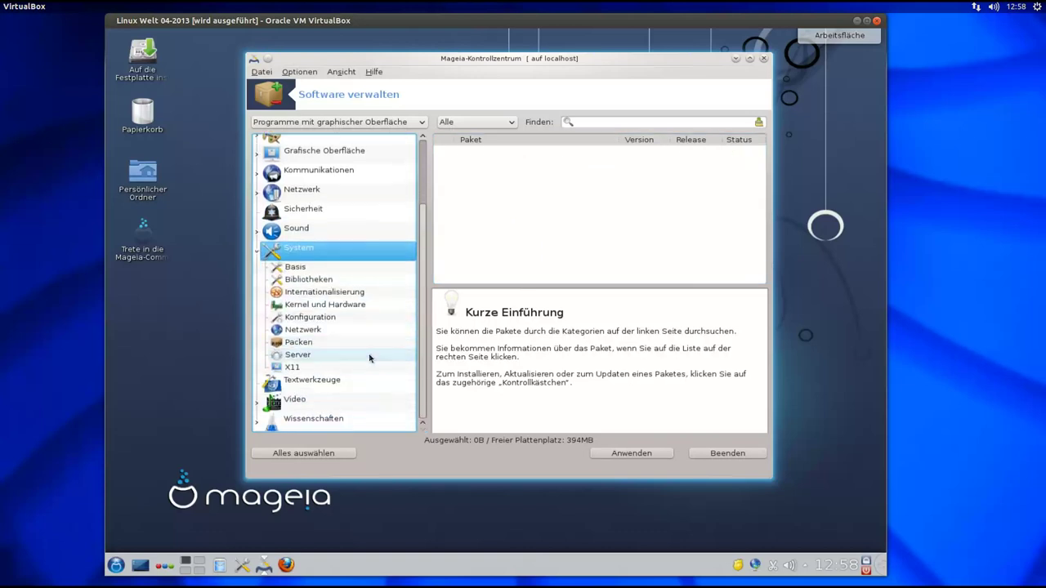
left_click(330, 294)
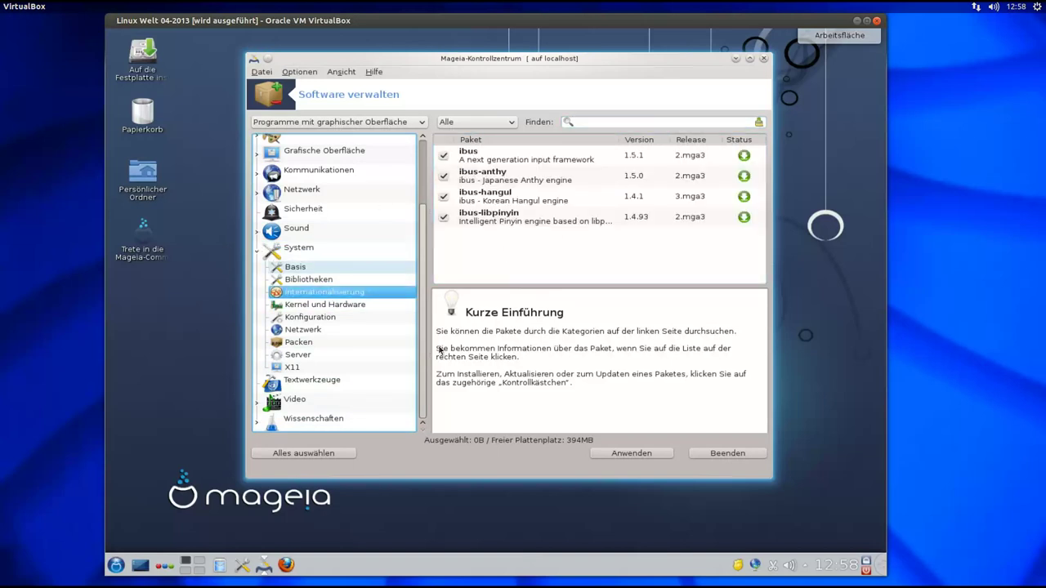
left_click(727, 453)
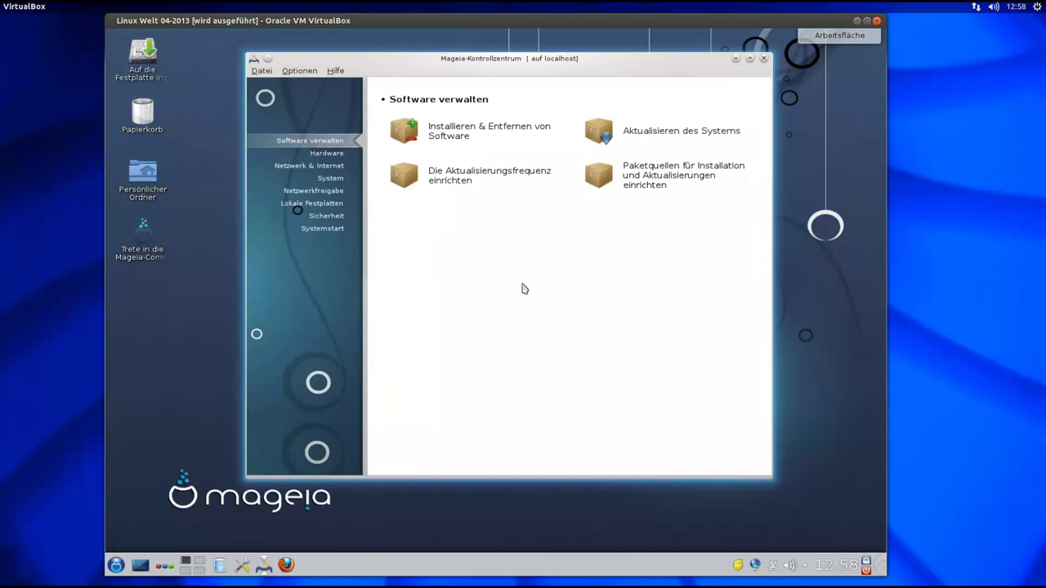
- Examine the VirtualBox Graphics Adapter details in the hardware list, with the control center maximized
left_click(339, 156)
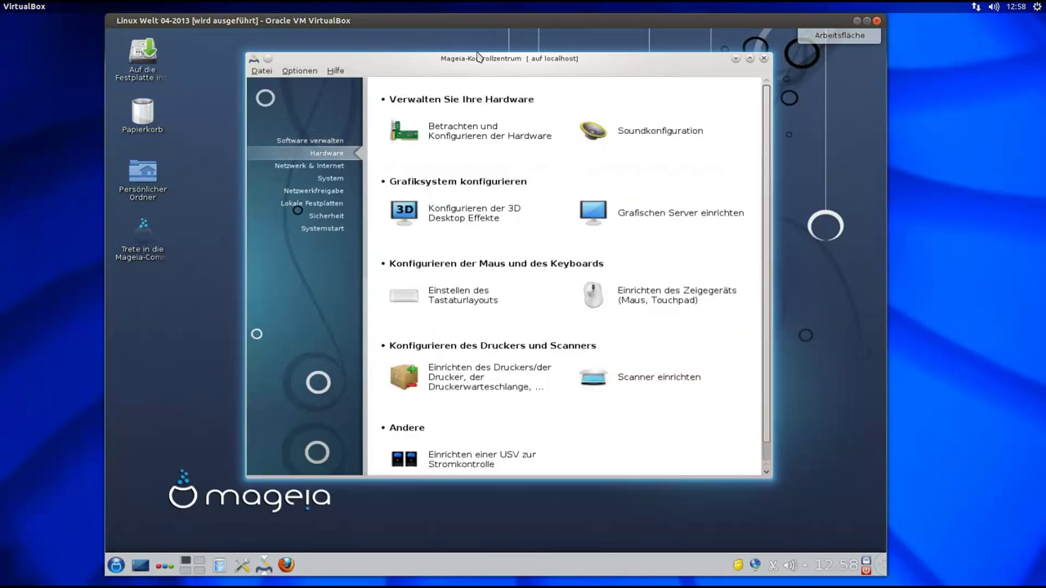
double_click(482, 60)
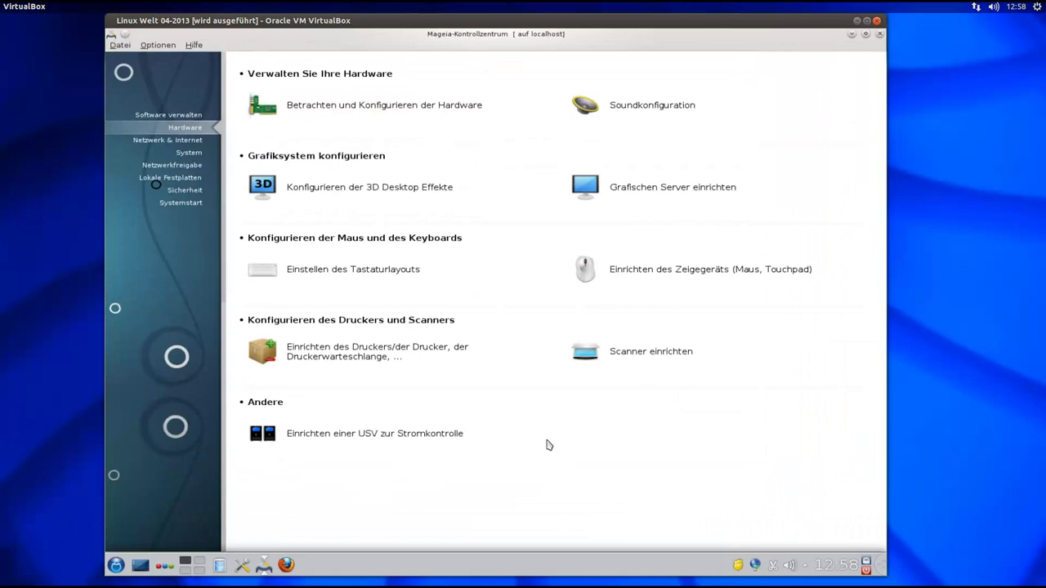
left_click(369, 107)
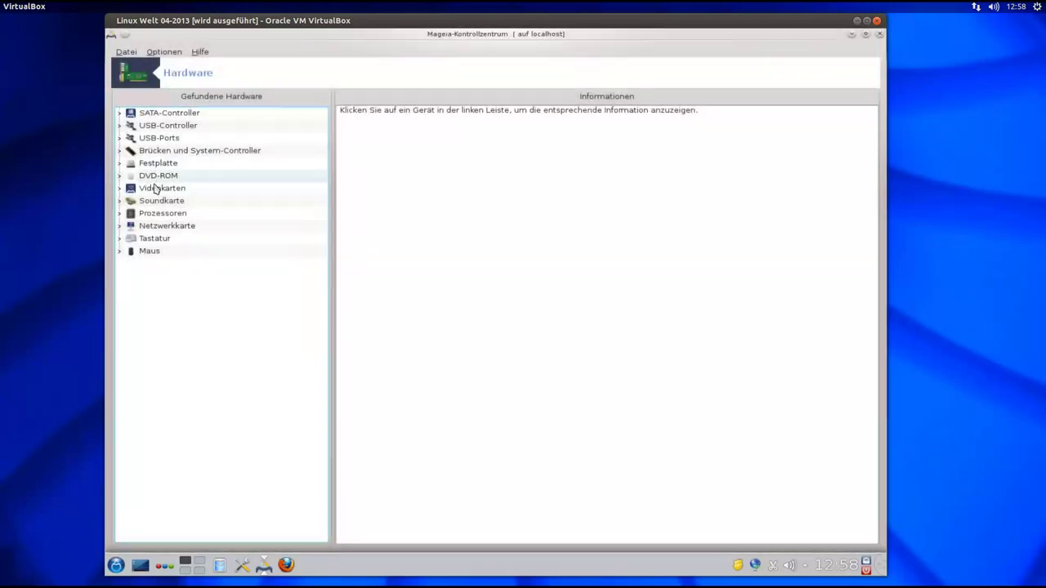
left_click(158, 188)
left_click(120, 189)
left_click(141, 201)
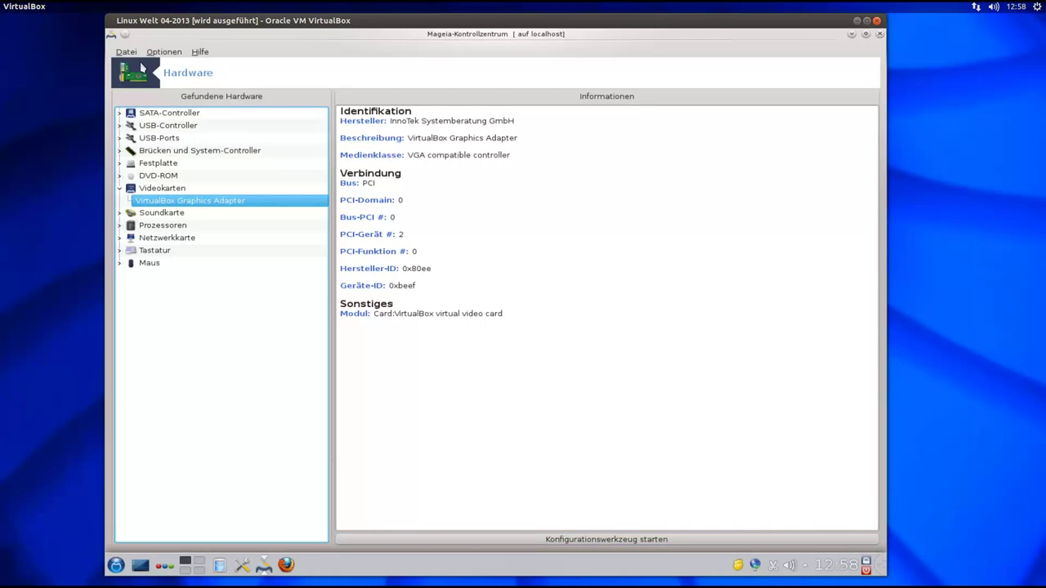
- View the graphics adapter's card and monitor settings in its configuration tool, and close the tool and hardware list
left_click(695, 539)
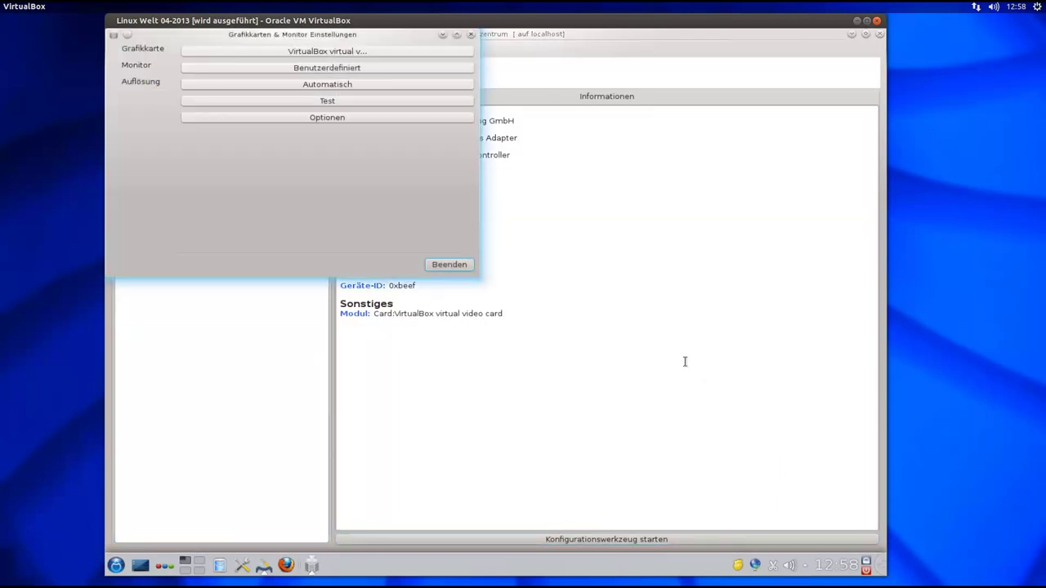
left_click_drag(311, 38, 534, 177)
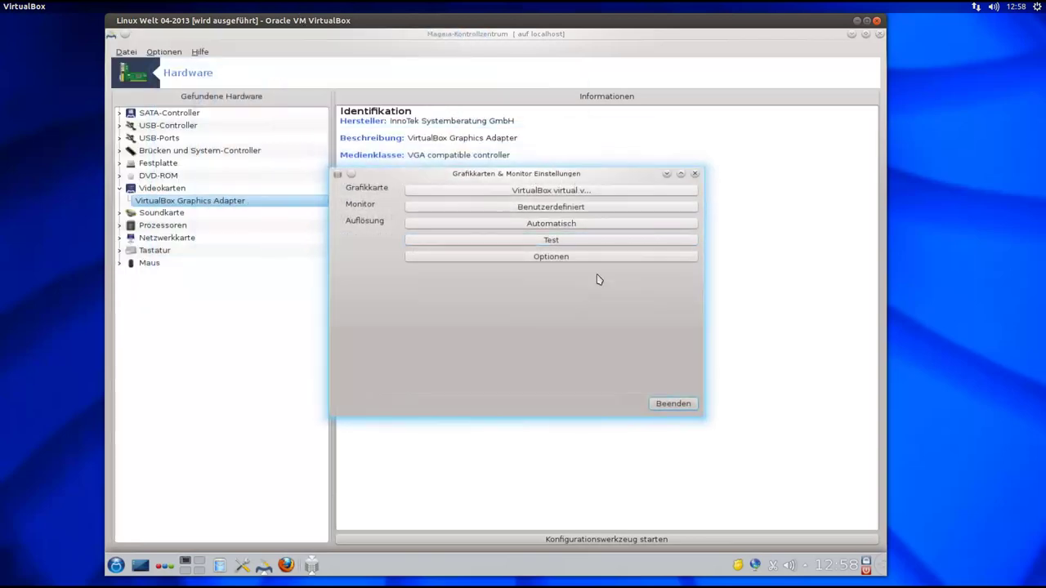
left_click(682, 404)
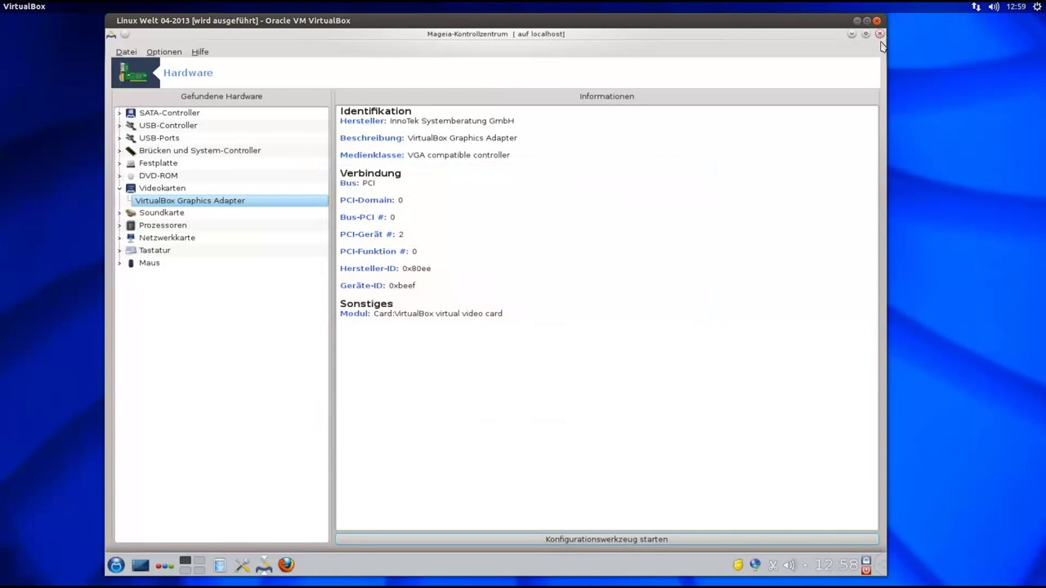
left_click(879, 34)
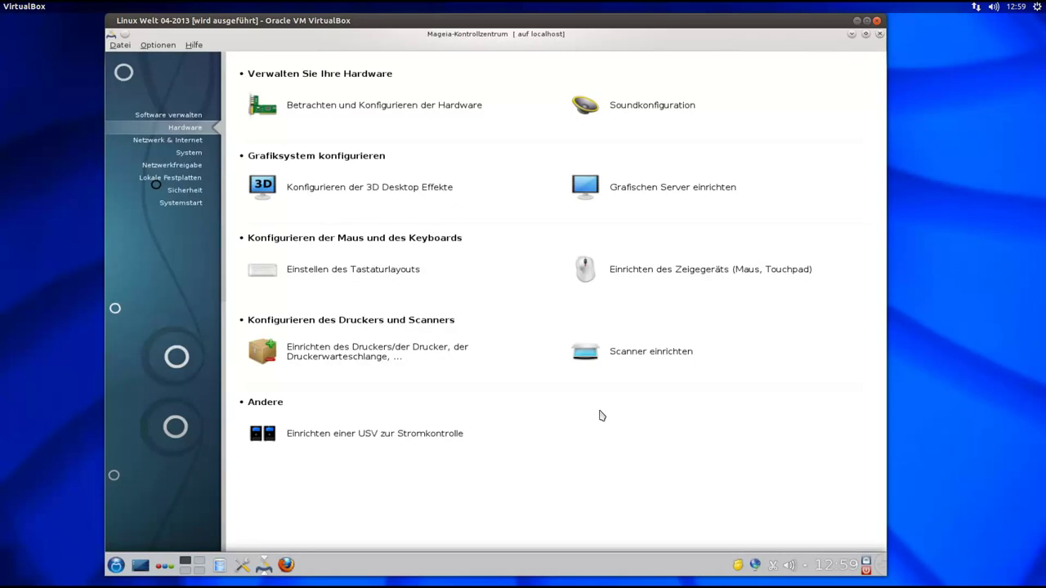
- Check the 3D desktop effects options and the graphical server's monitor manufacturer list, leaving both without changes
left_click(366, 190)
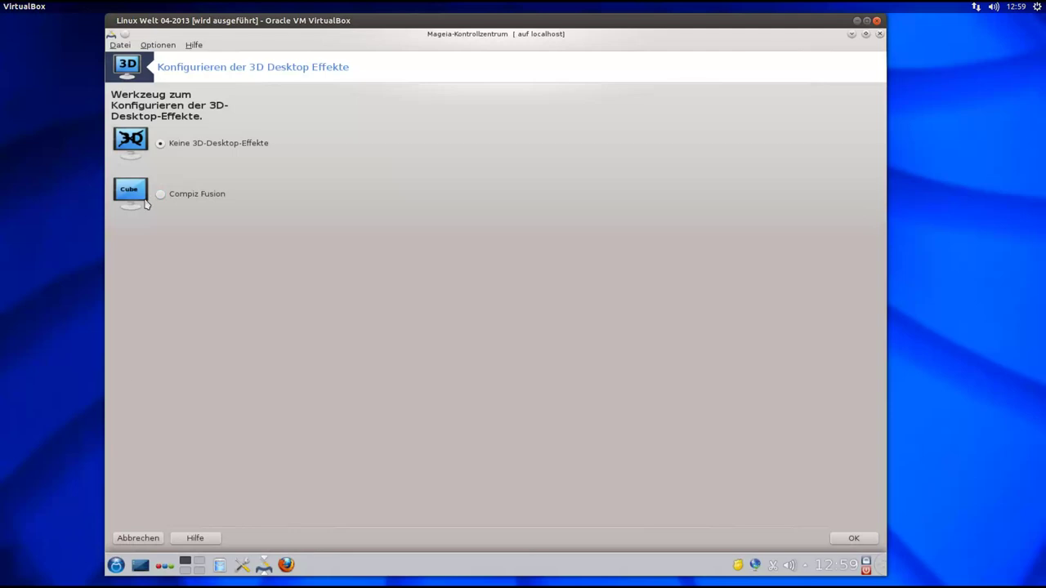
left_click(147, 537)
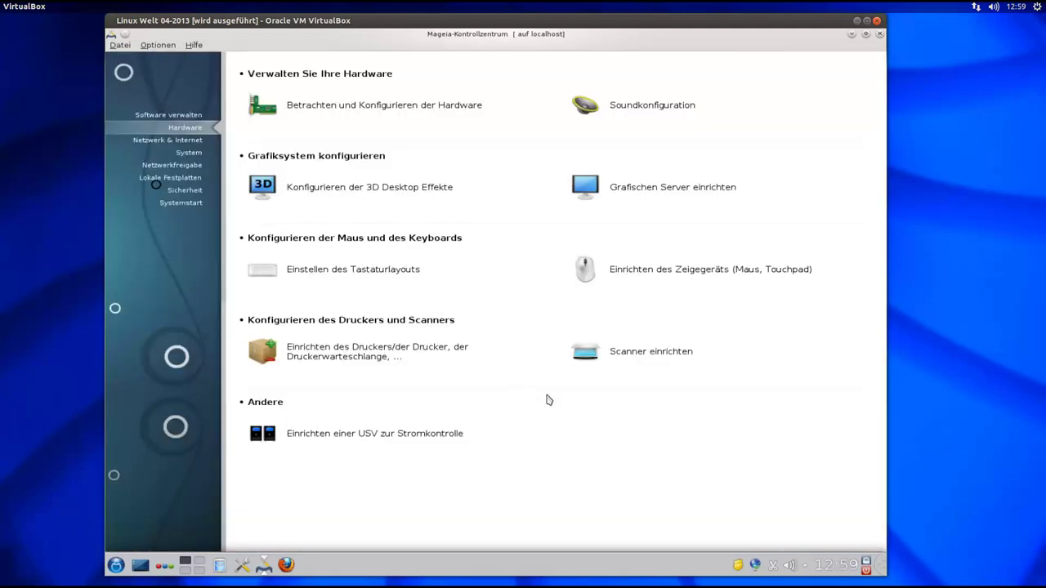
left_click(666, 187)
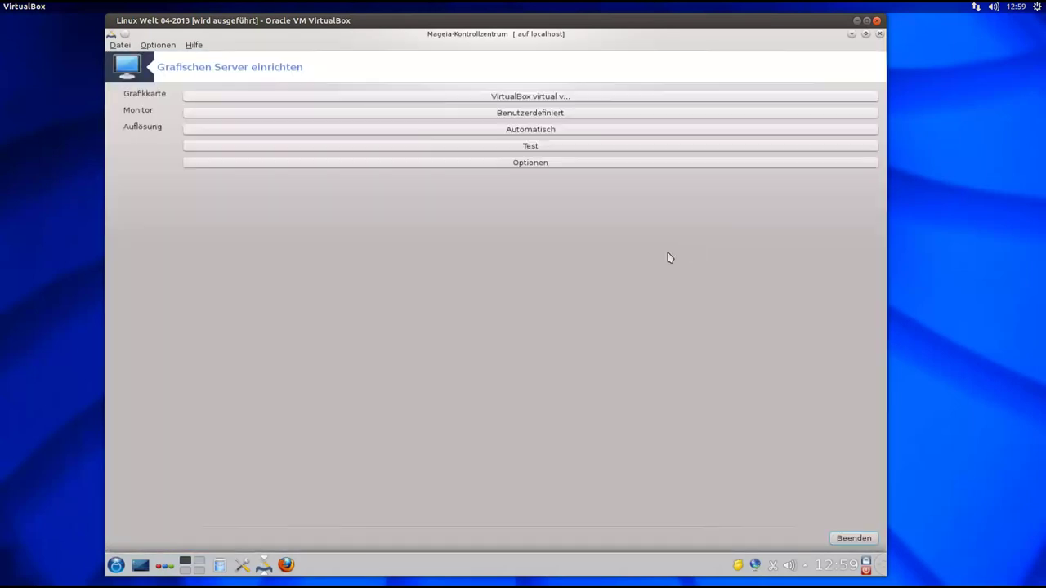
left_click(553, 113)
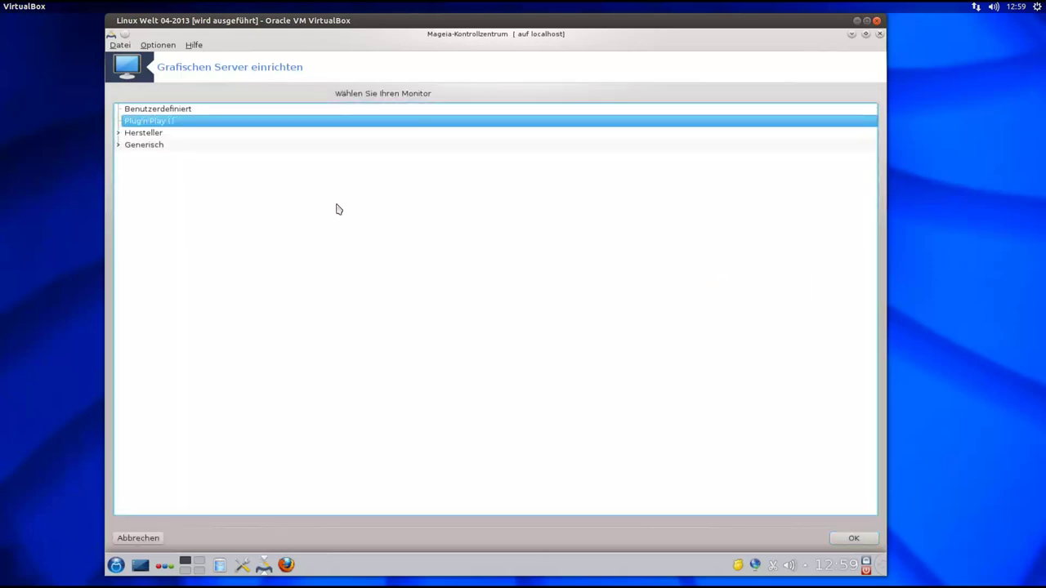
left_click(118, 134)
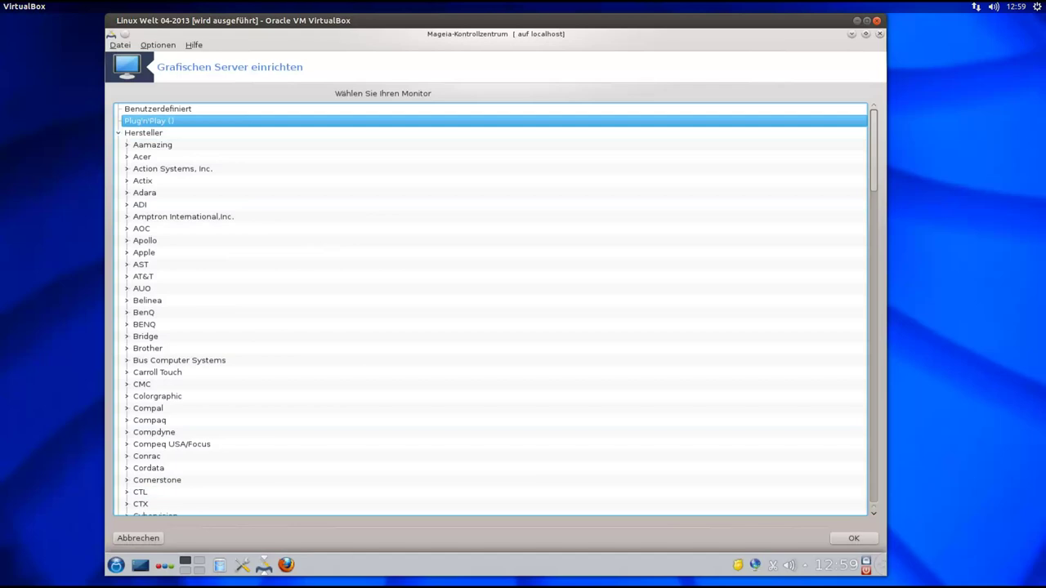
left_click(139, 538)
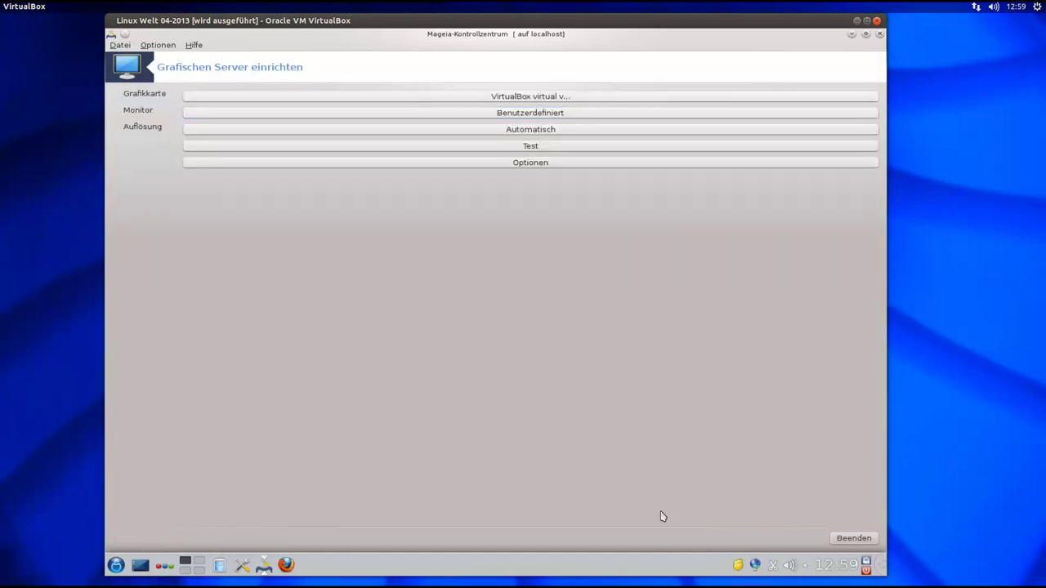
left_click(871, 539)
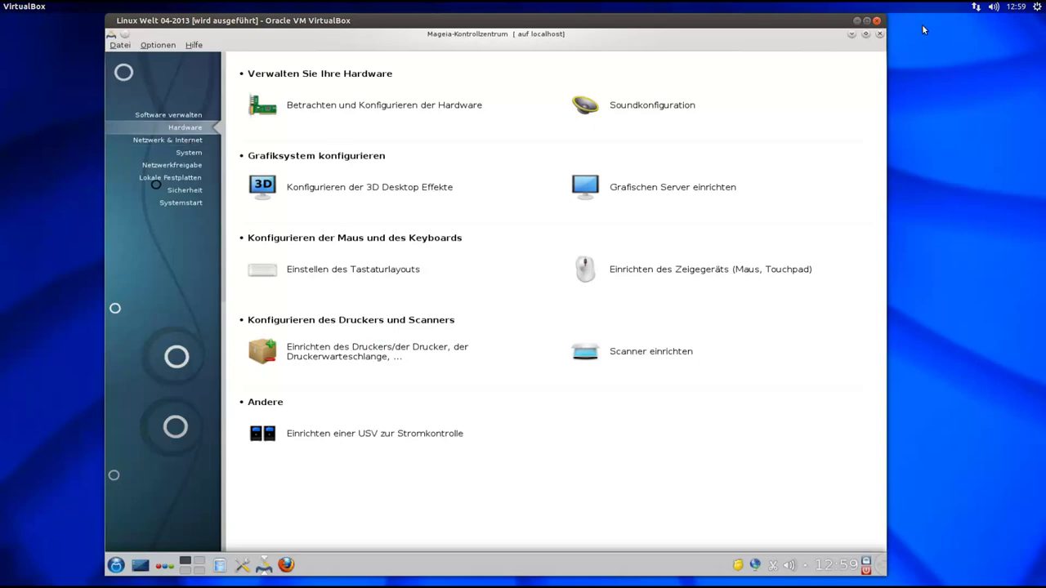
- Check the eth0 Ethernet connection in the Netzwerk-Zentrum's network monitor, and close the monitor
left_click(165, 140)
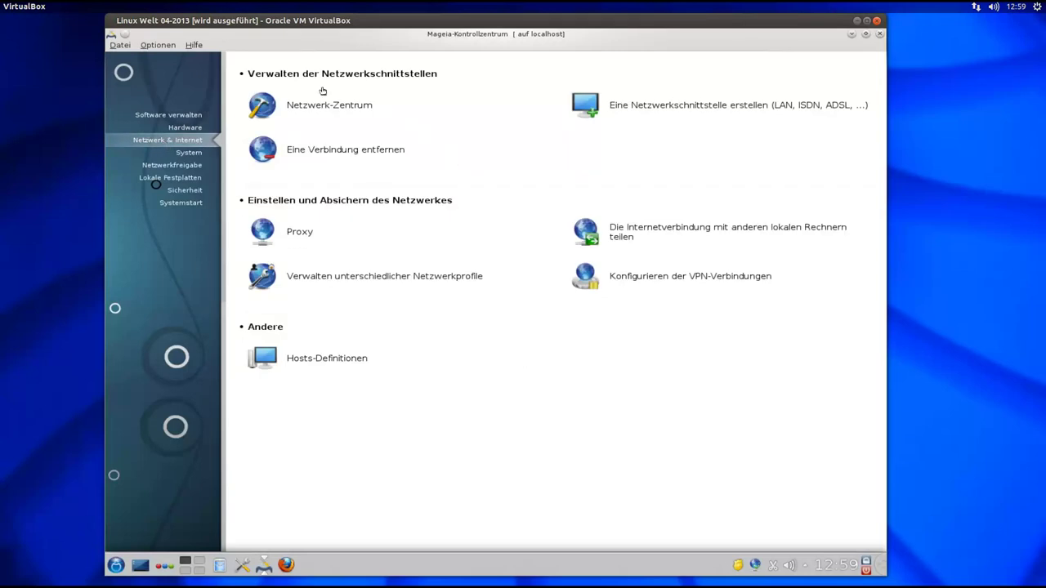
left_click(345, 104)
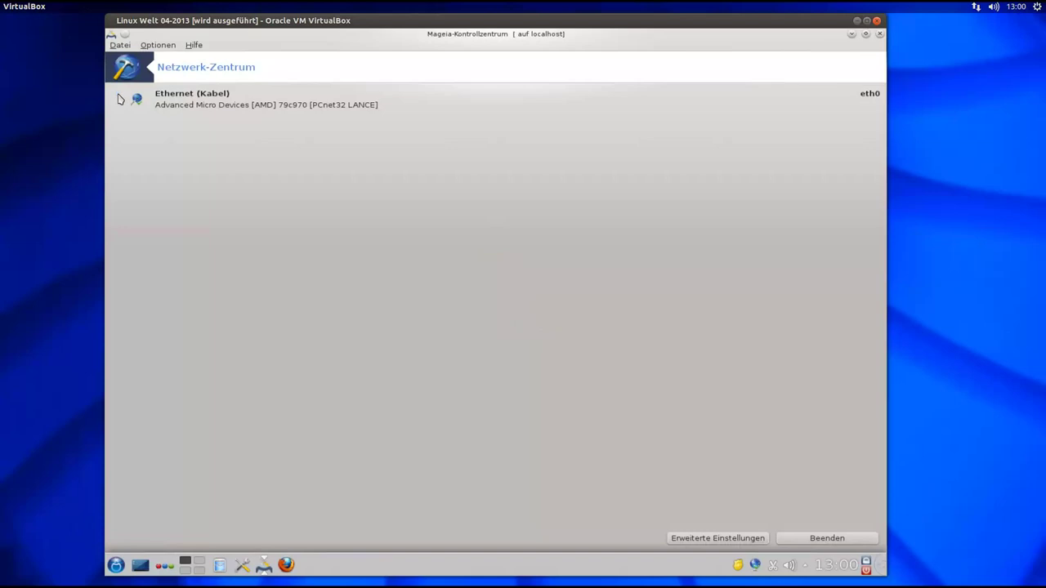
left_click(119, 98)
left_click(183, 97)
left_click(199, 109)
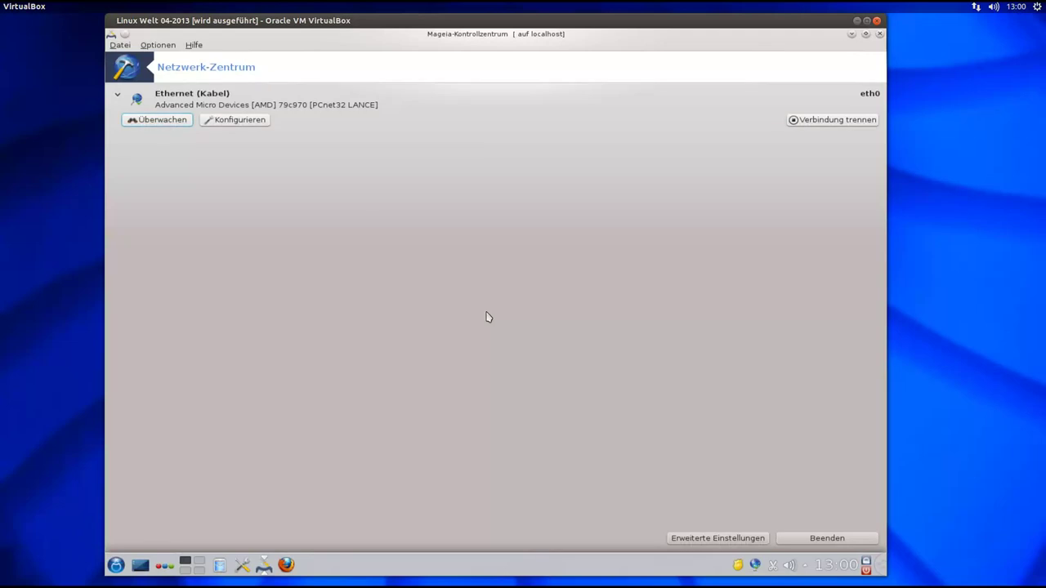
left_click_drag(327, 44, 434, 129)
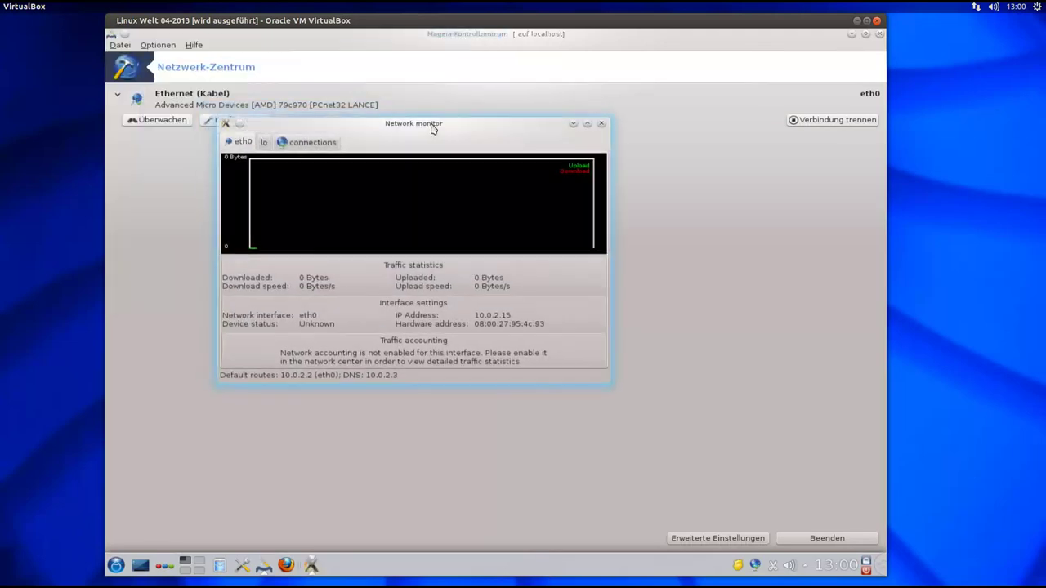
left_click(602, 125)
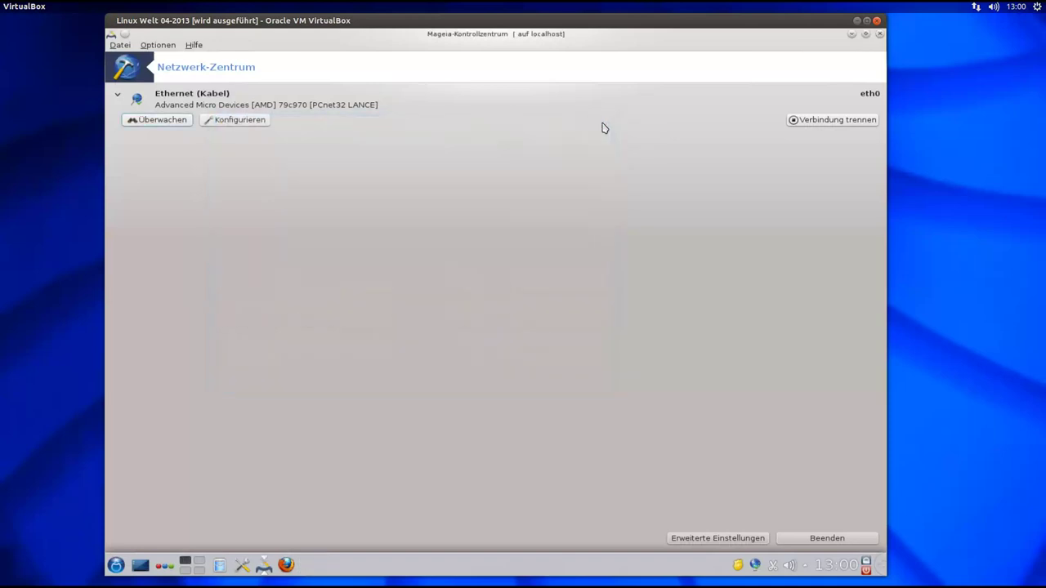
- View the Ethernet connection's IP and DNS configuration without changing it, and exit the Netzwerk-Zentrum
left_click(234, 121)
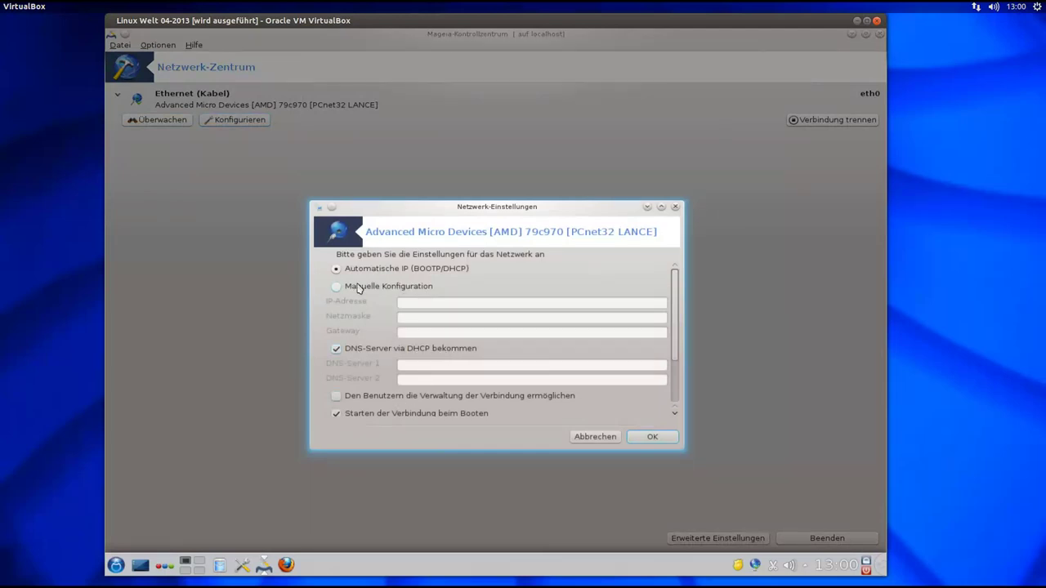
left_click(610, 438)
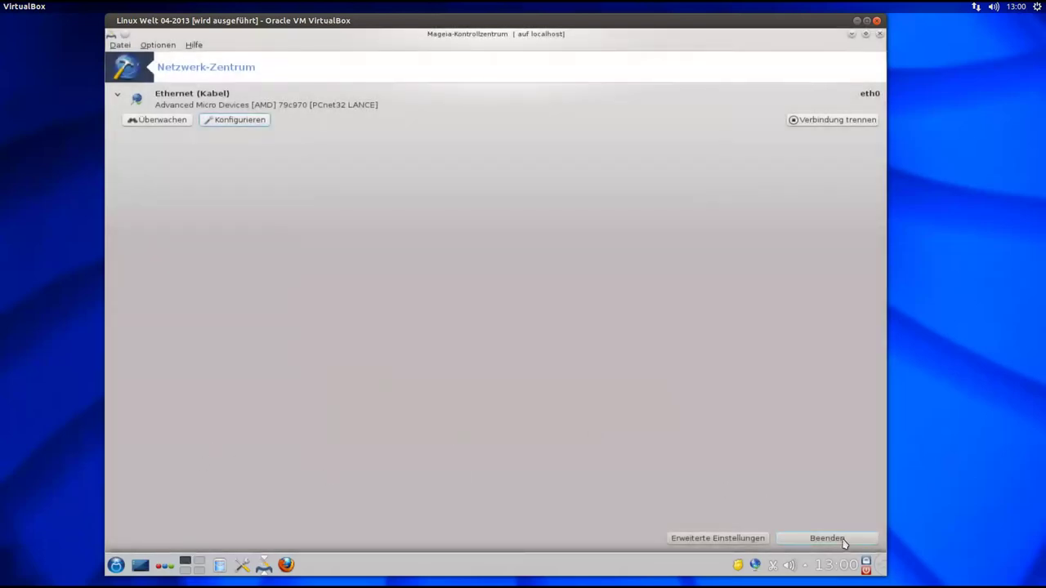
left_click(843, 541)
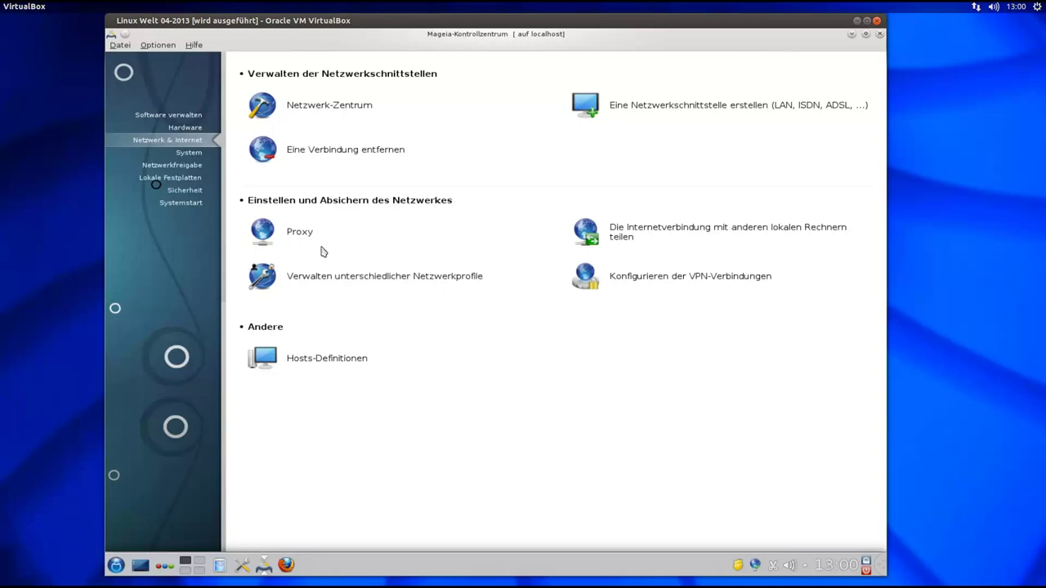
- Review the network profiles with their advanced module options and the Hosts-Definitionen list, leaving both unchanged
left_click(391, 277)
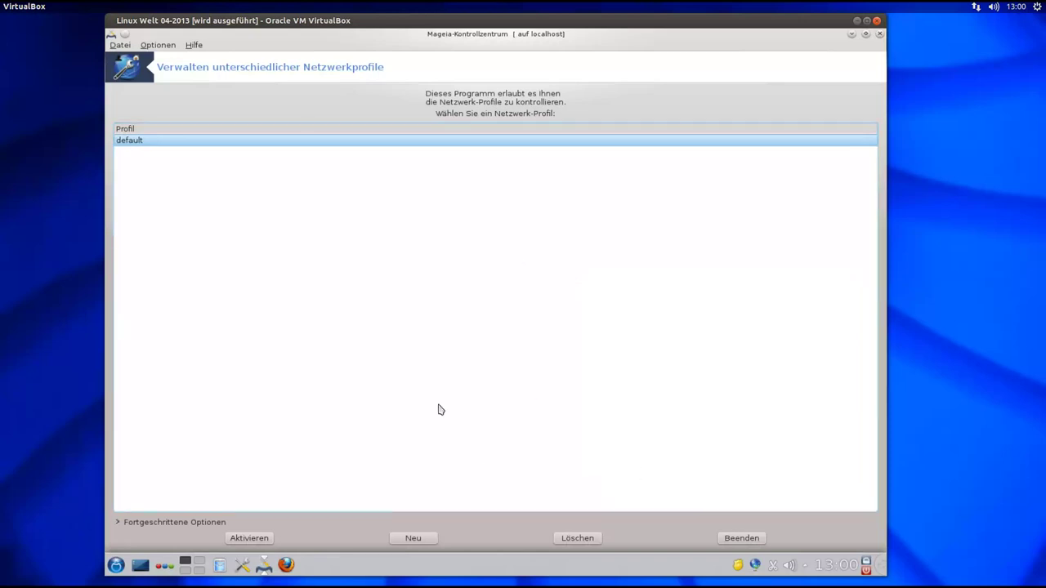
left_click(161, 524)
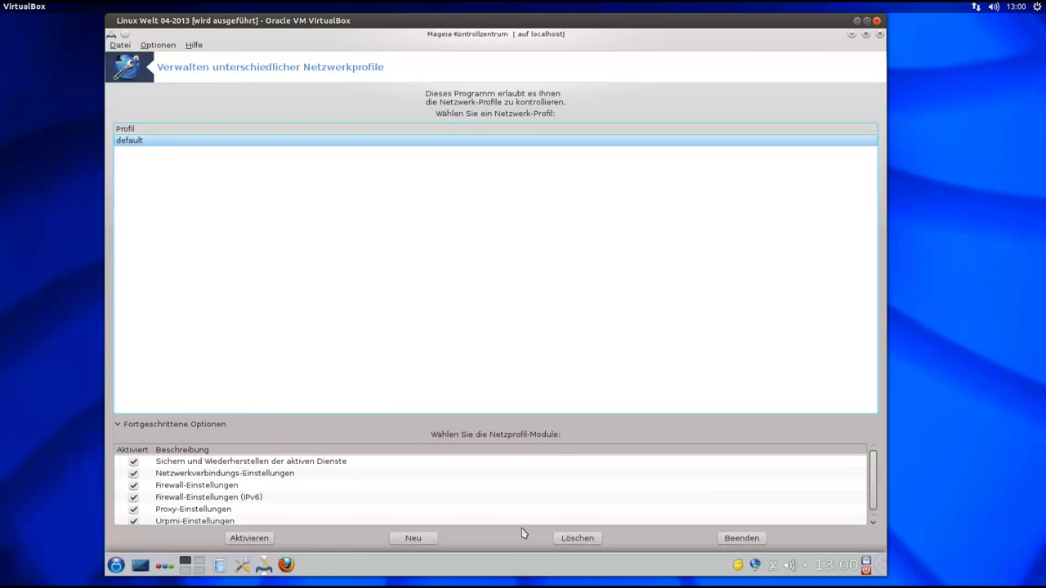
left_click(758, 541)
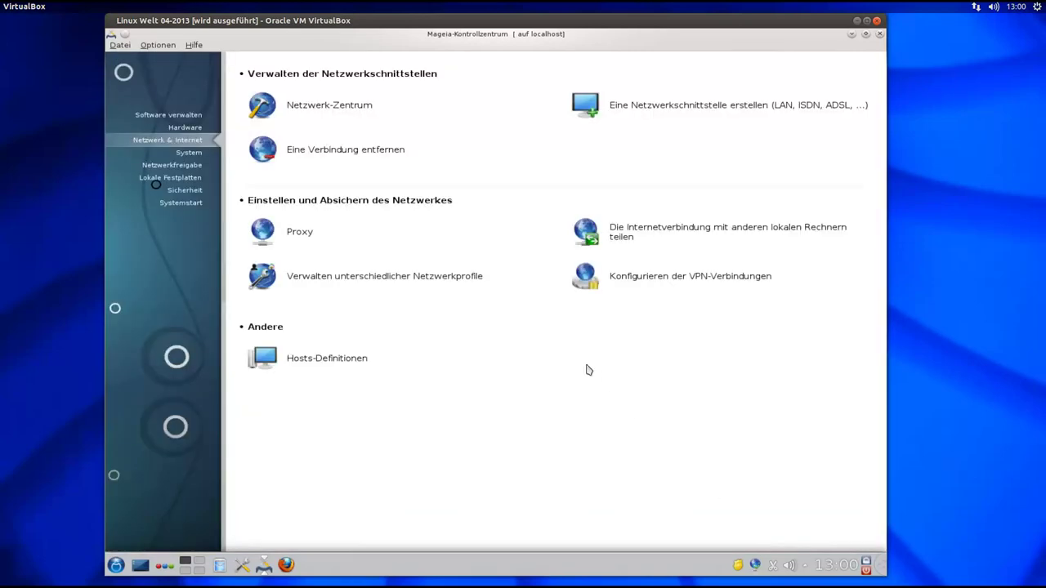
left_click(298, 361)
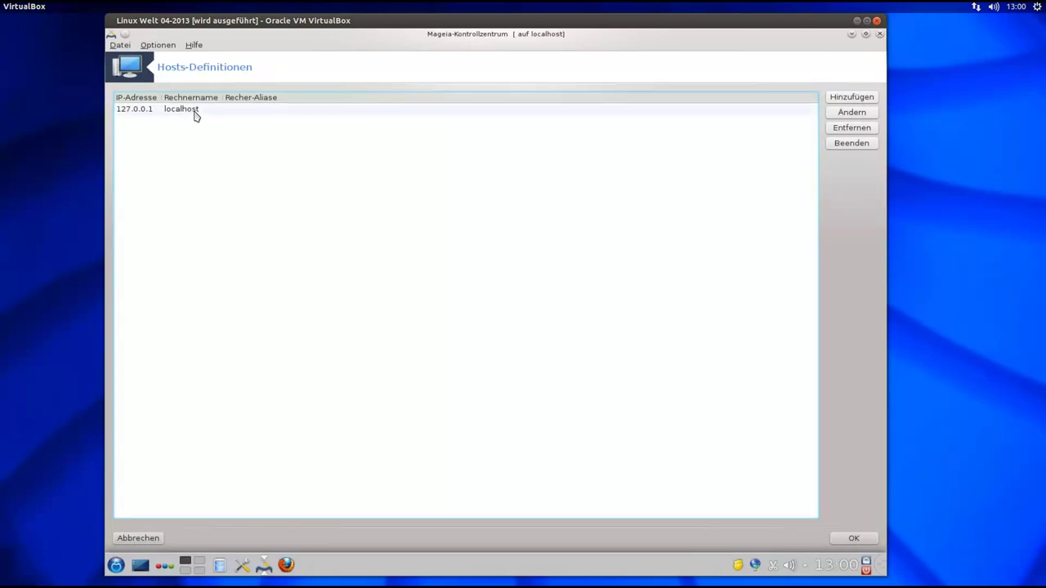
left_click(854, 539)
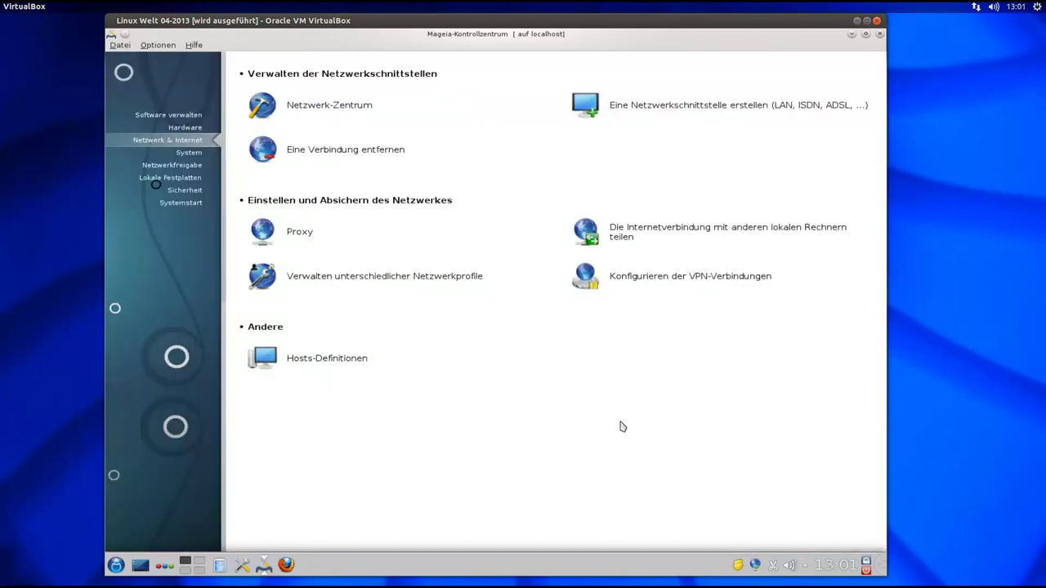
- View the administrator console among the System tools, and close it without running a command
left_click(195, 154)
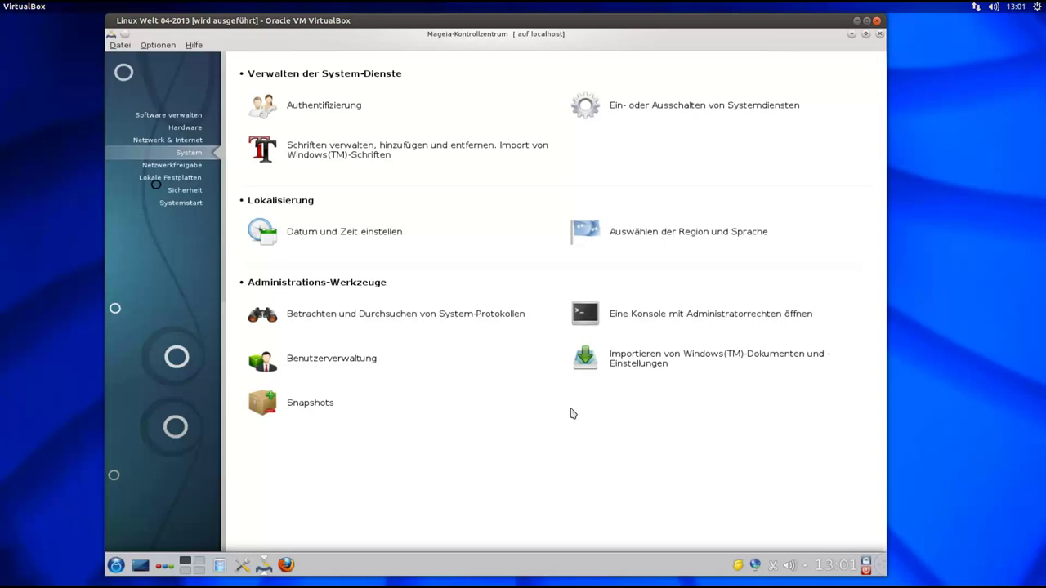
left_click(737, 316)
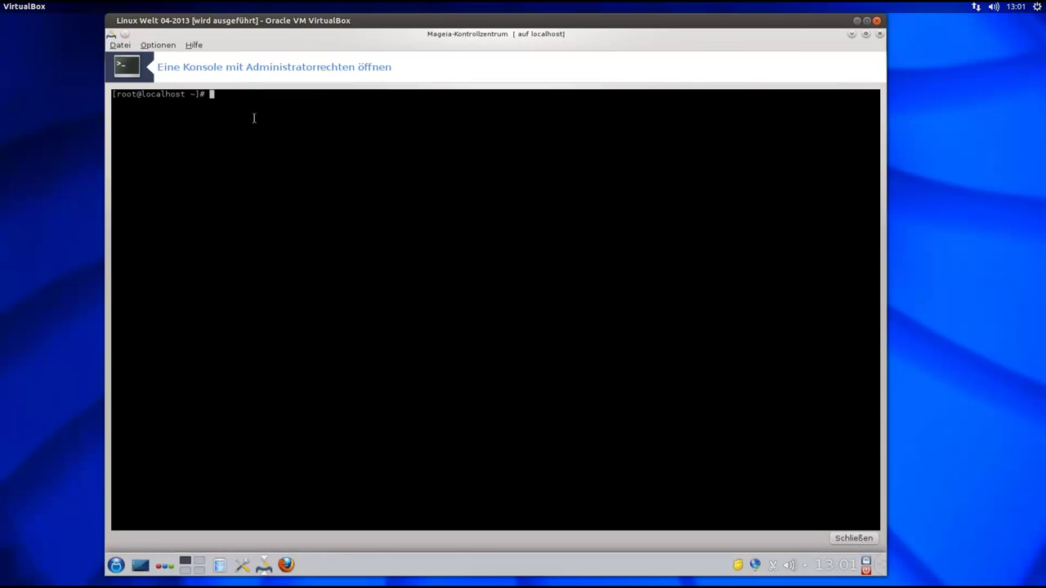
left_click(854, 539)
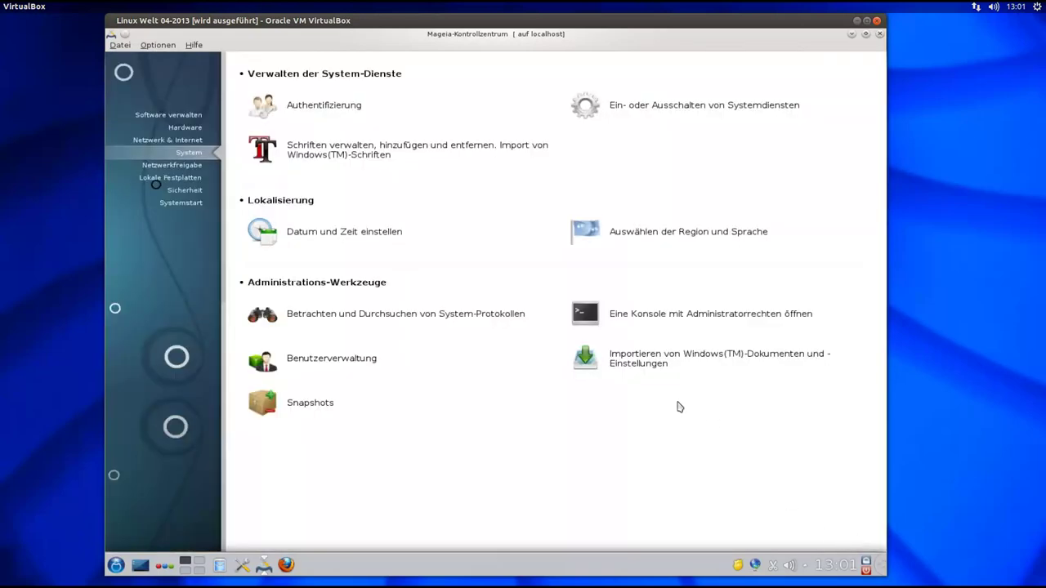
- Review the users and groups lists in the Benutzerverwaltung and the available authentication methods, keeping Lokale Datei
left_click(315, 361)
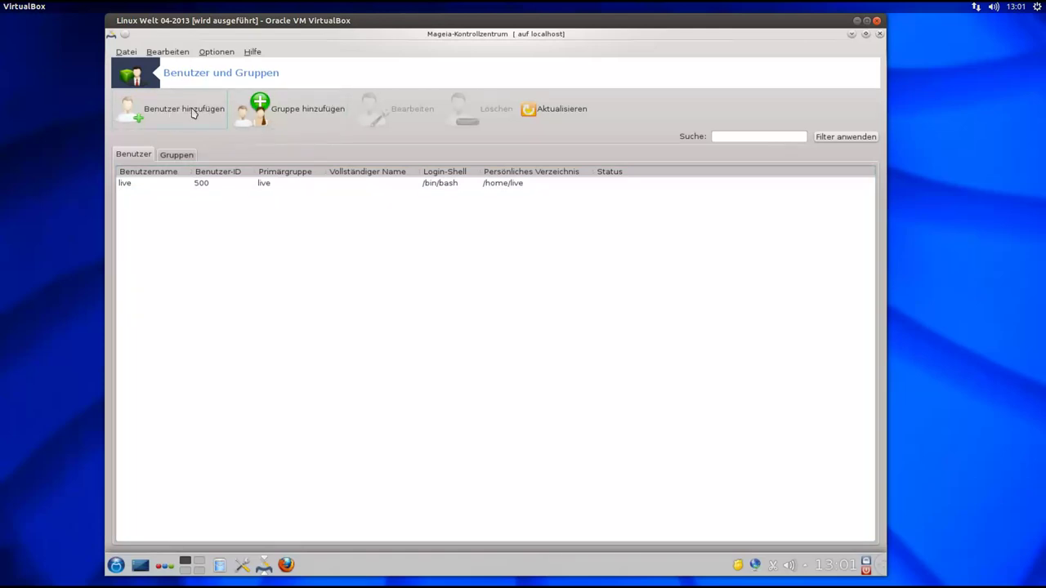
left_click(176, 155)
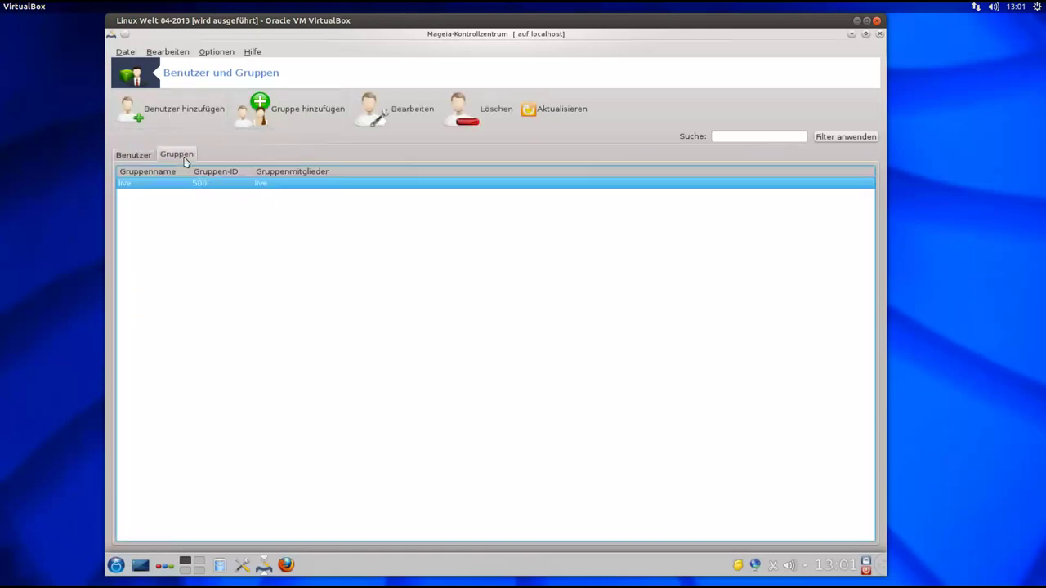
left_click(133, 154)
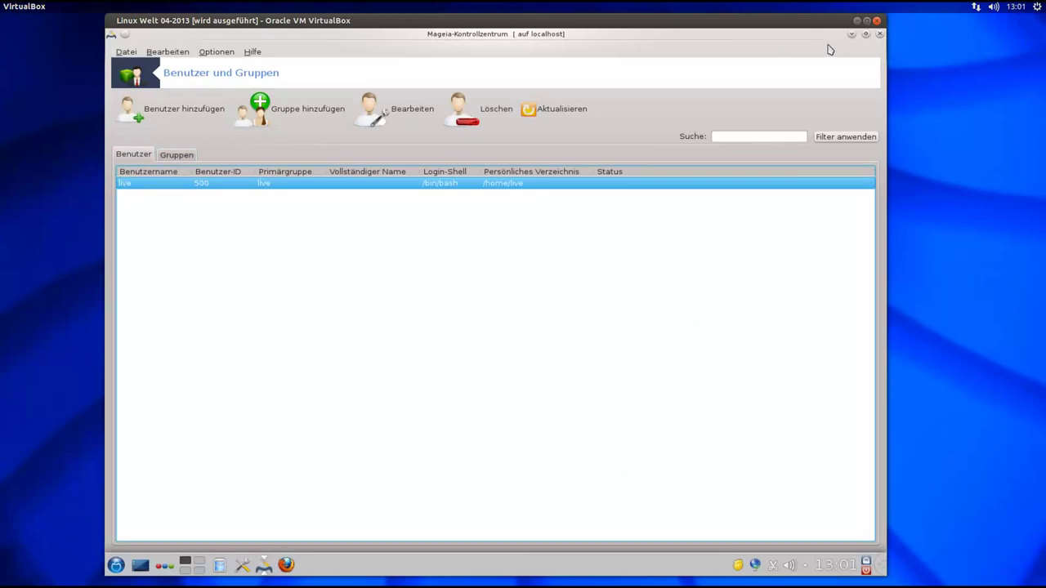
left_click(880, 34)
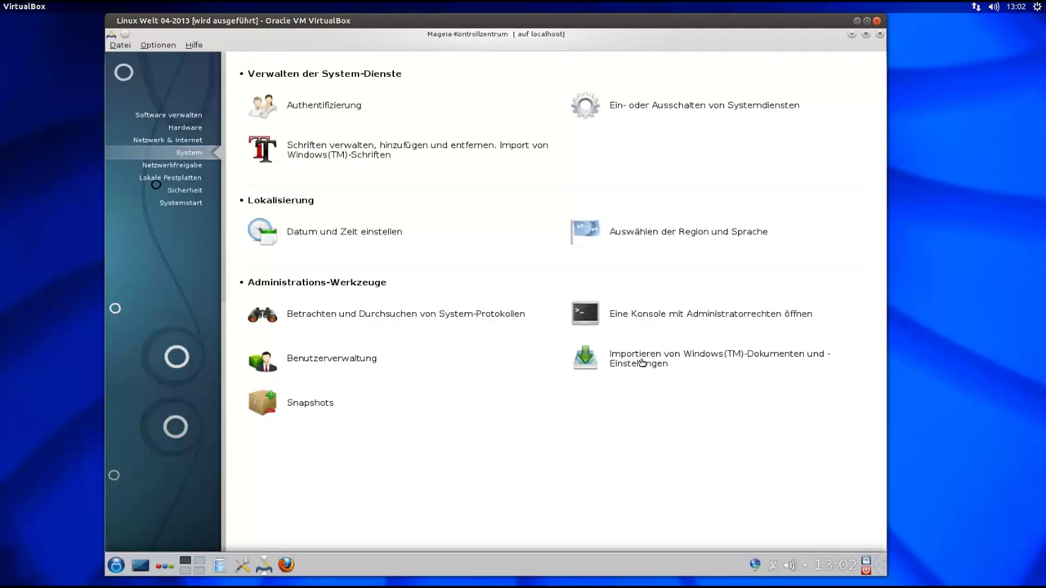
left_click(316, 106)
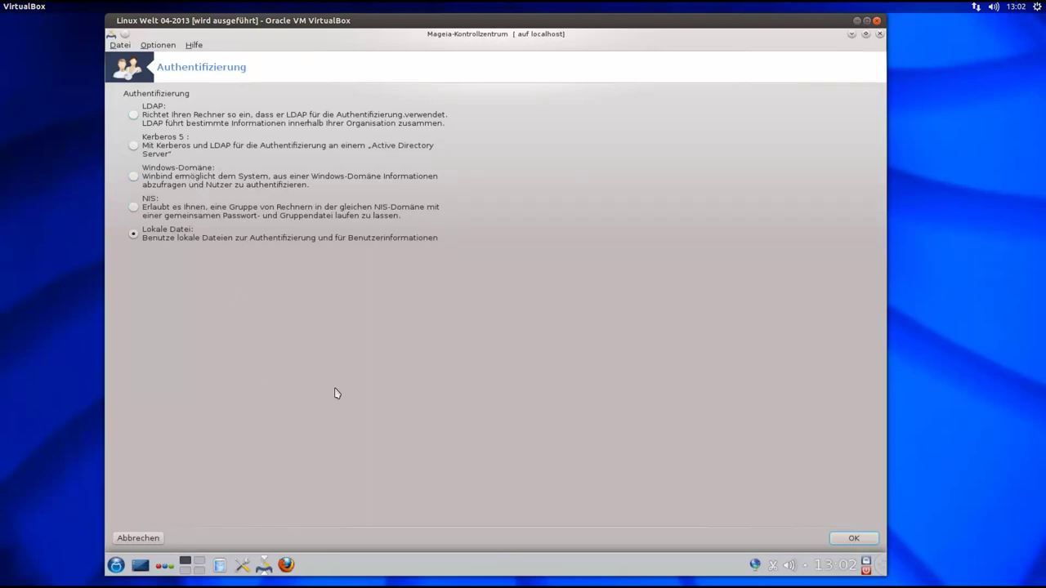
left_click(834, 540)
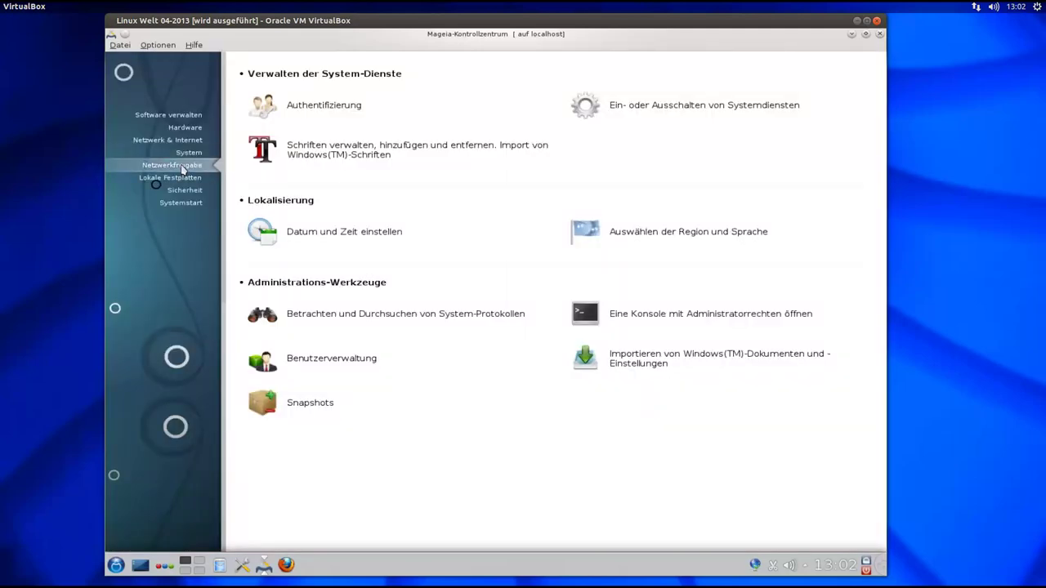
- Check the Netzwerkfreigabe tool for sharing drives and directories over SMB, and decline installing the samba-server package
left_click(182, 169)
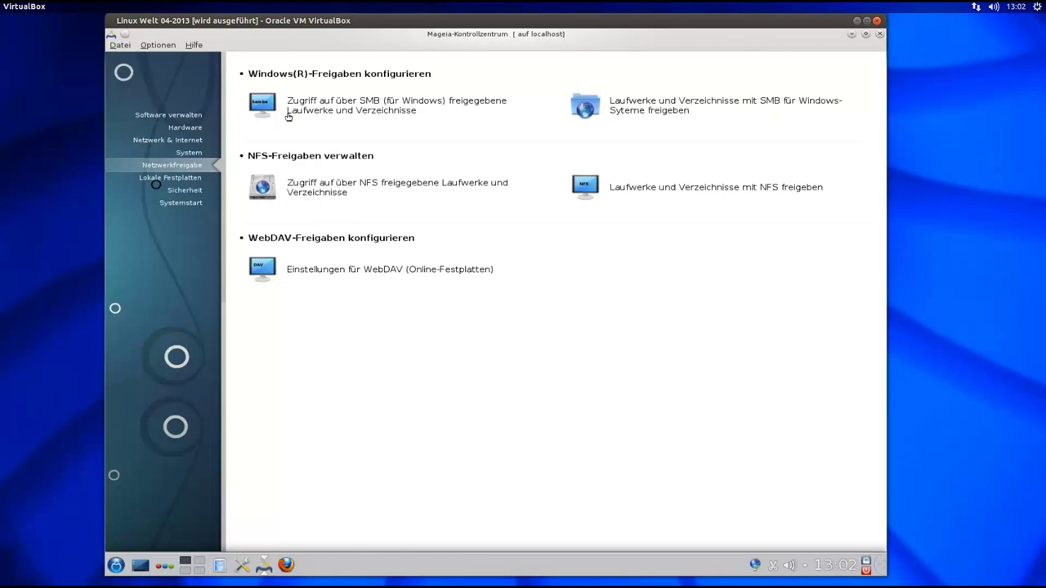
left_click(625, 112)
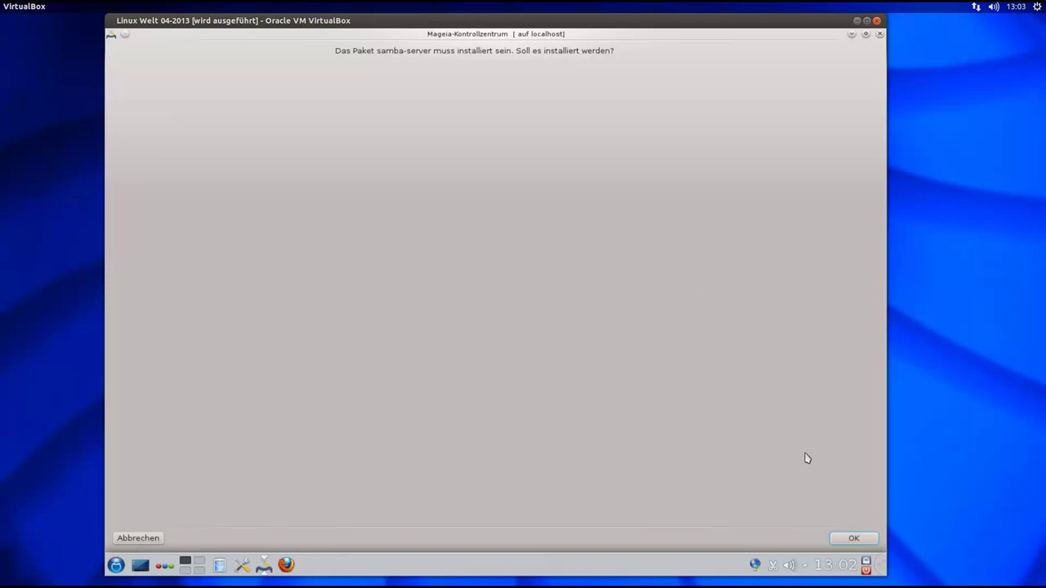
left_click(125, 540)
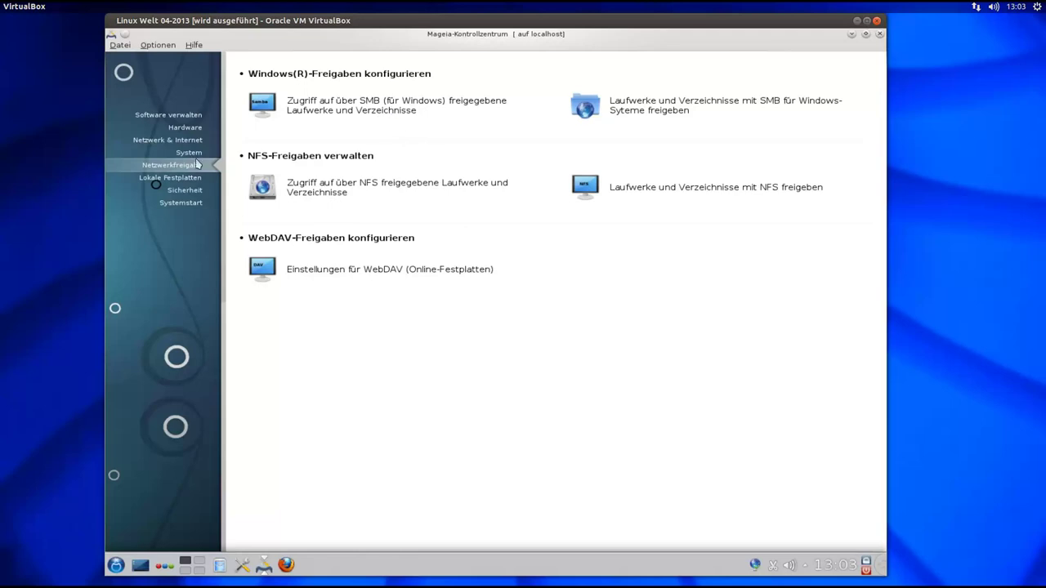
- View the options for sharing local hard disk partitions on the network, and cancel without changes
left_click(186, 179)
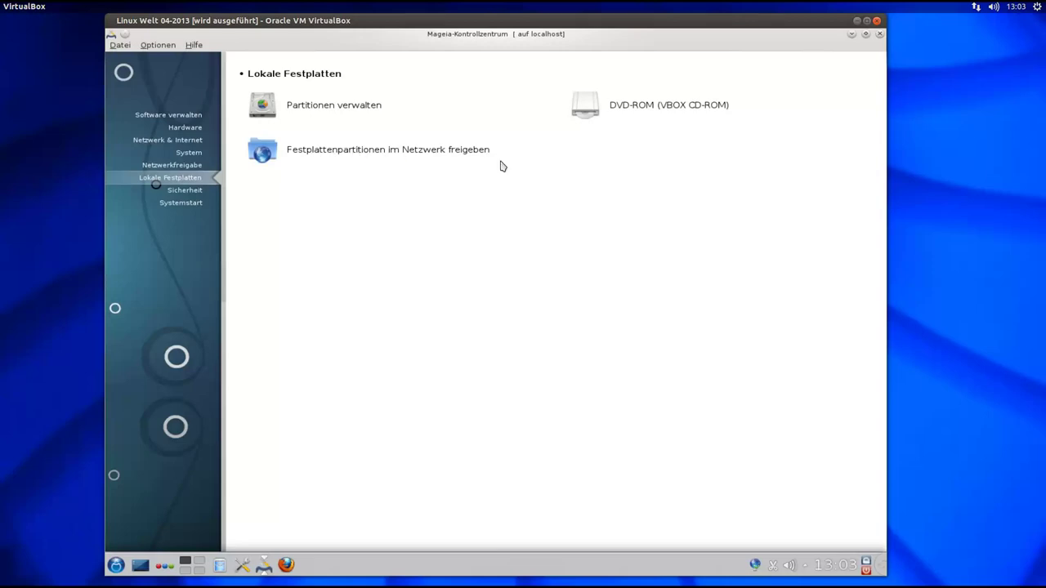
left_click(332, 154)
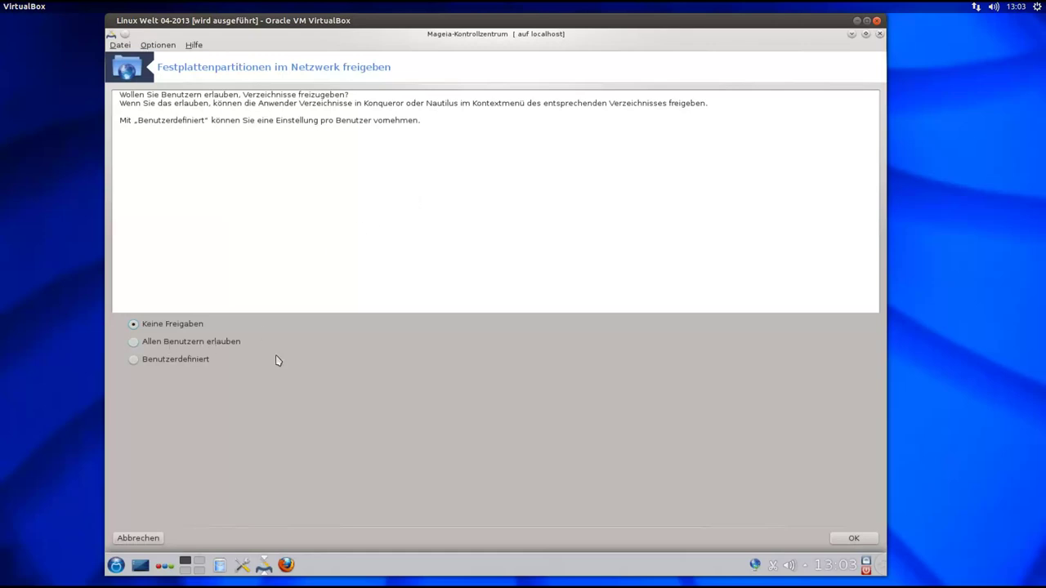
left_click(138, 538)
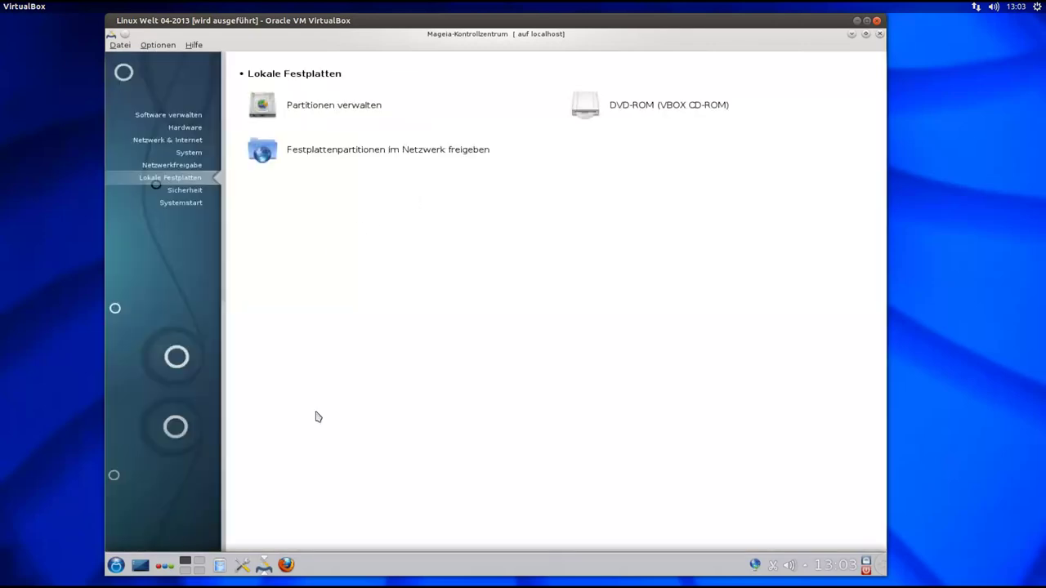
- Look through the personal firewall's allowed services and its interactive firewall options, and cancel the setup
left_click(198, 193)
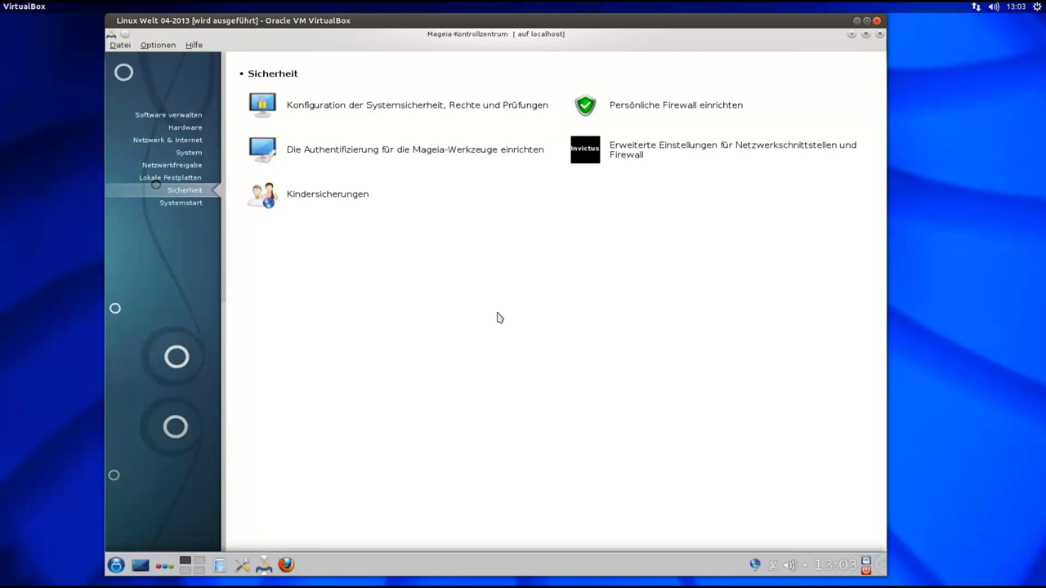
left_click(665, 107)
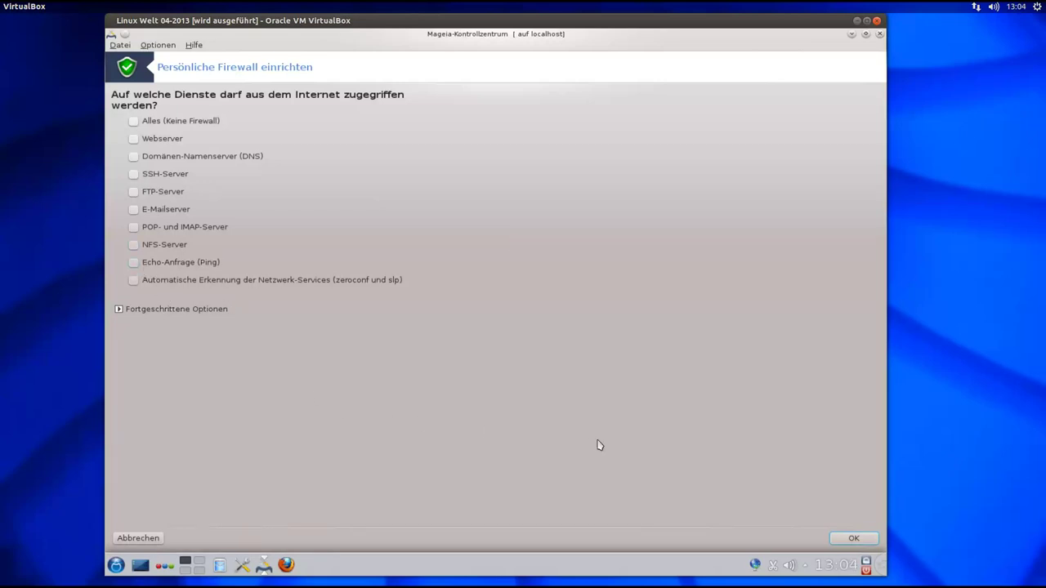
left_click(854, 540)
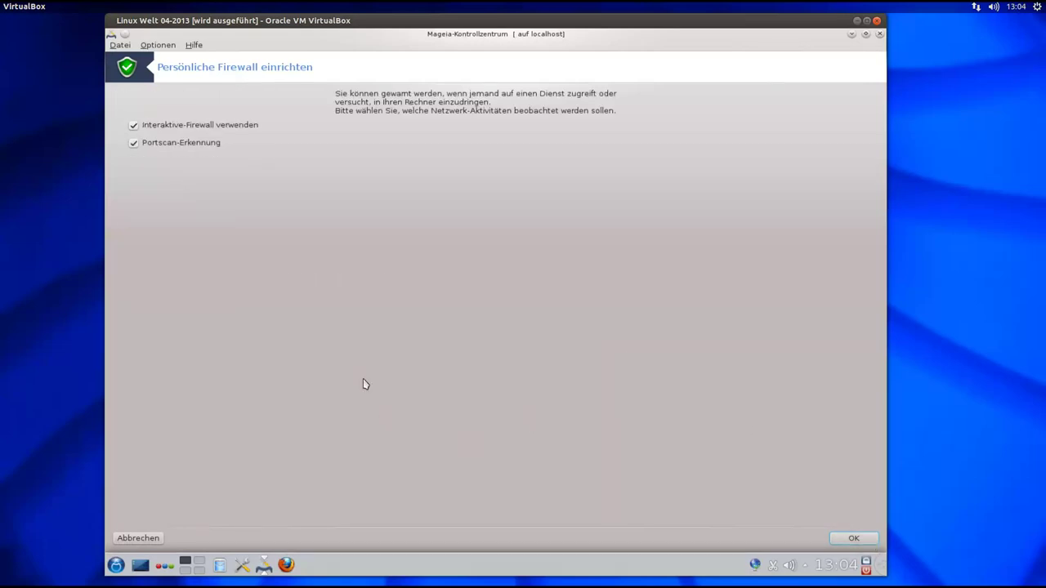
left_click(129, 537)
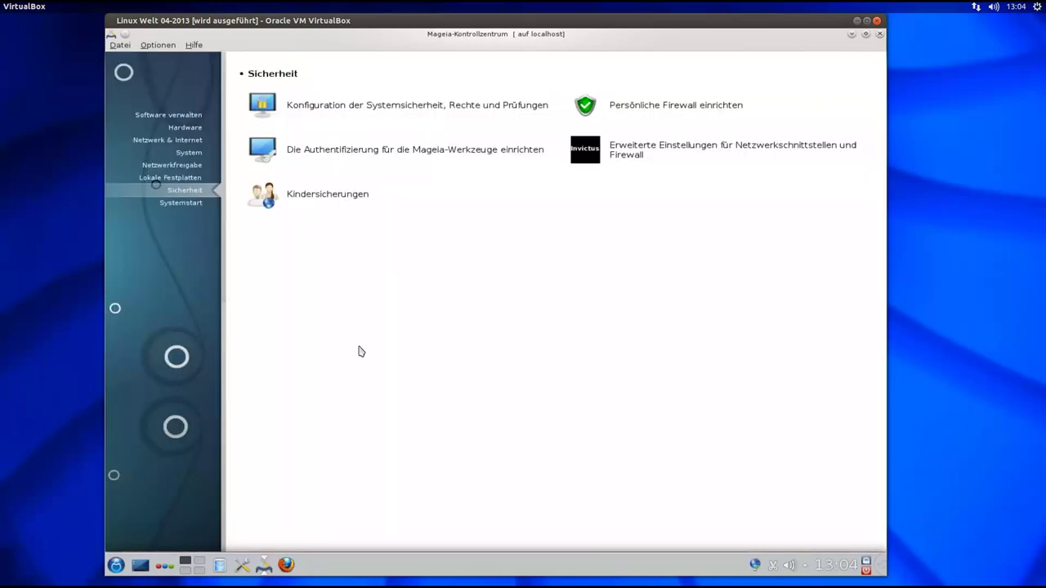
- Open the Kindersicherungen tool and activate support for access control lists, dismissing the restart notice
left_click(317, 196)
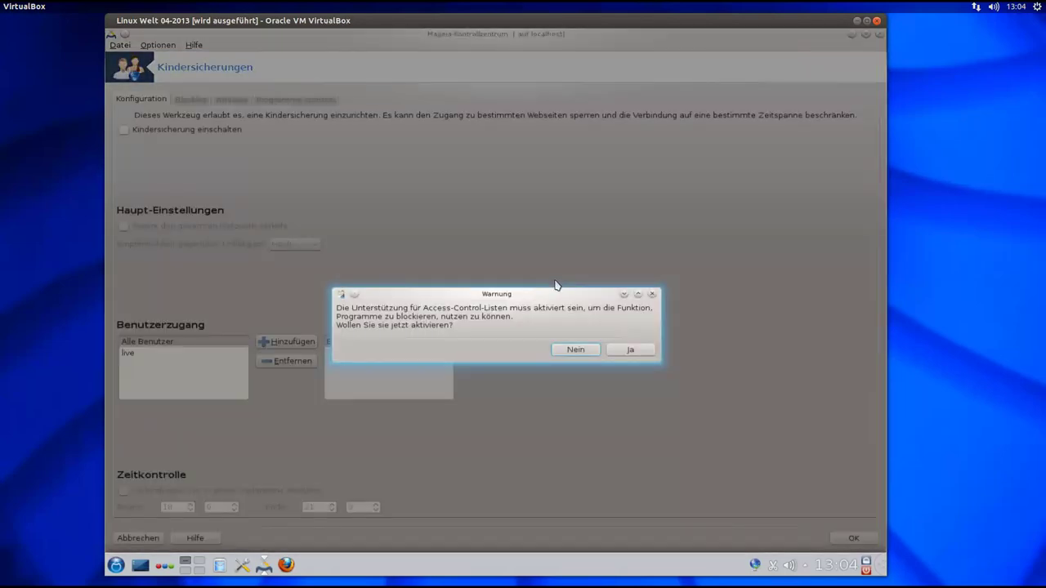
left_click(635, 349)
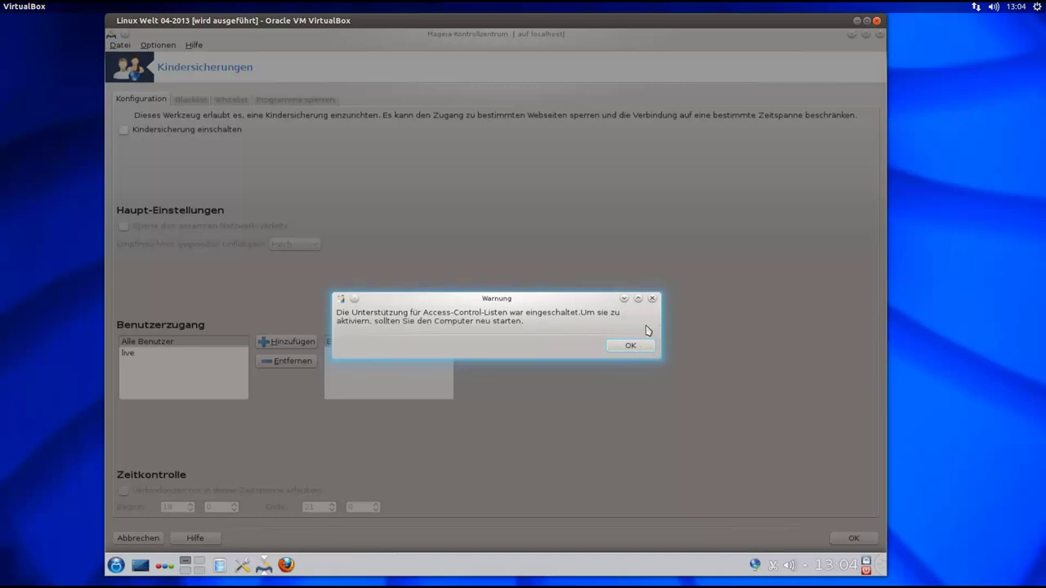
left_click(653, 300)
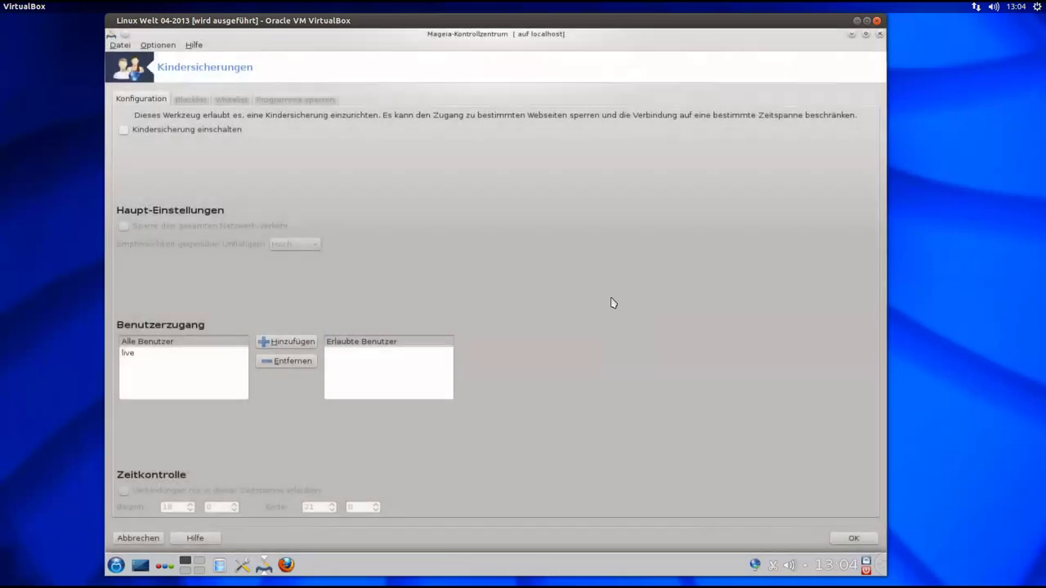
- Select the live user in the parental controls' user access list, and cancel the setup
left_click(127, 354)
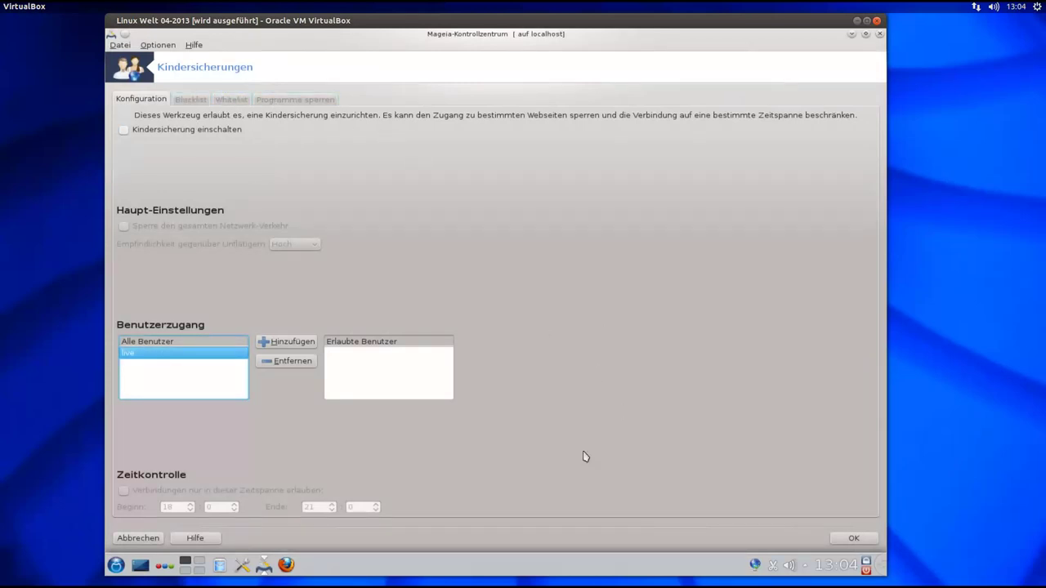
left_click(129, 540)
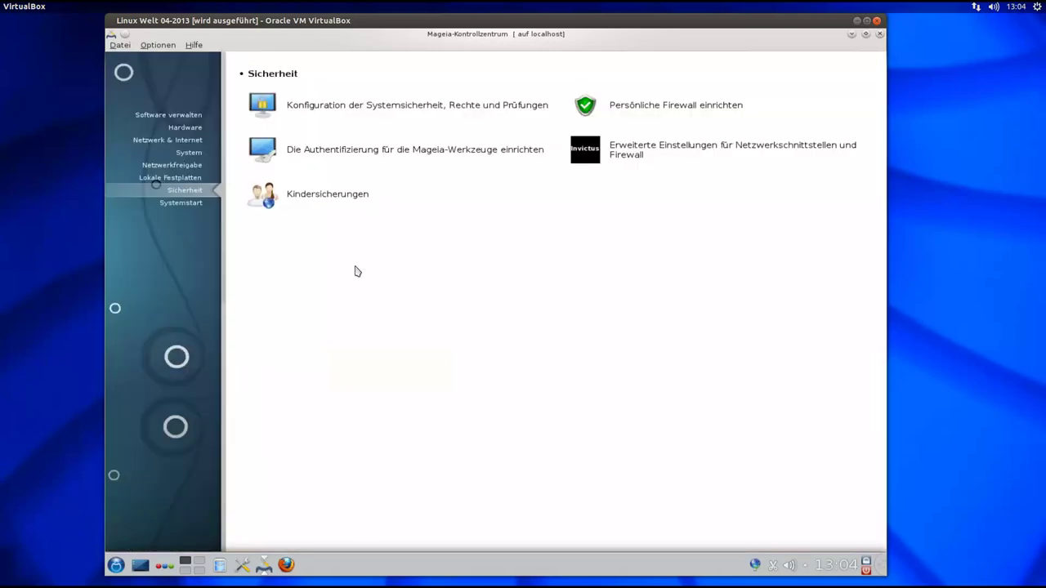
- View the display manager choices in the Systemstart settings, cancel without changes, and close the control center
left_click(184, 203)
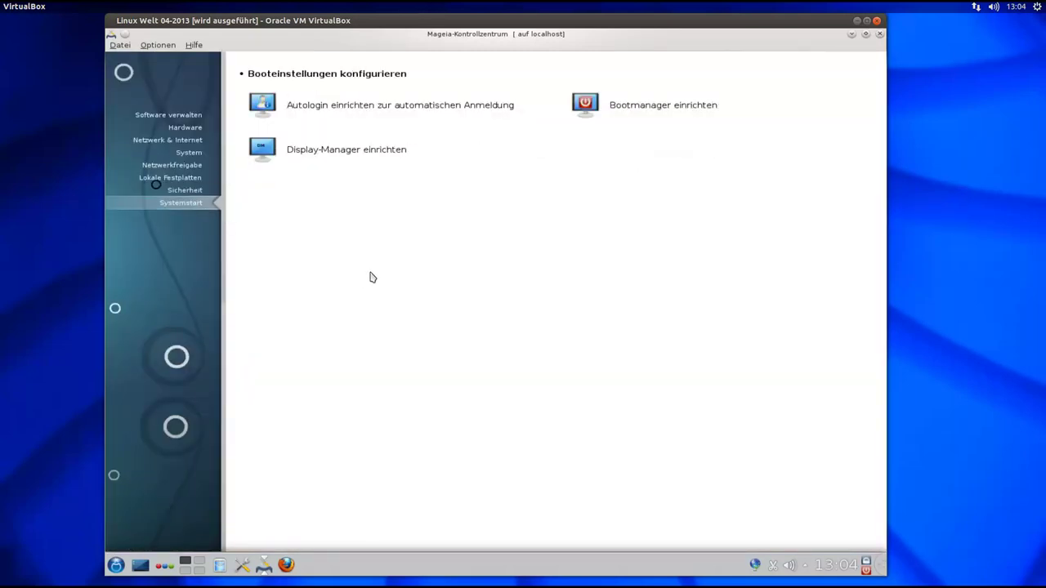
left_click(362, 151)
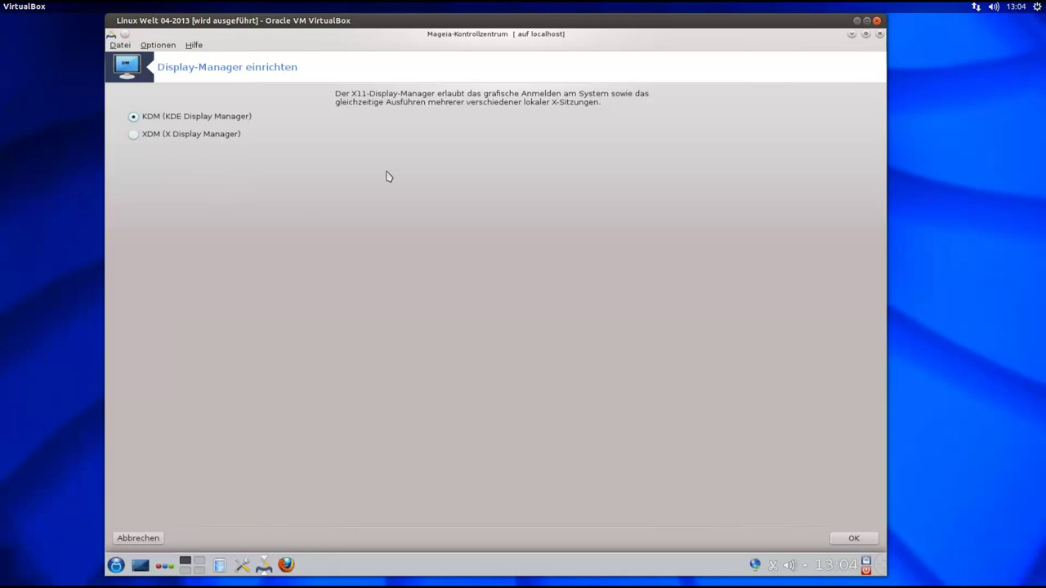
left_click(137, 538)
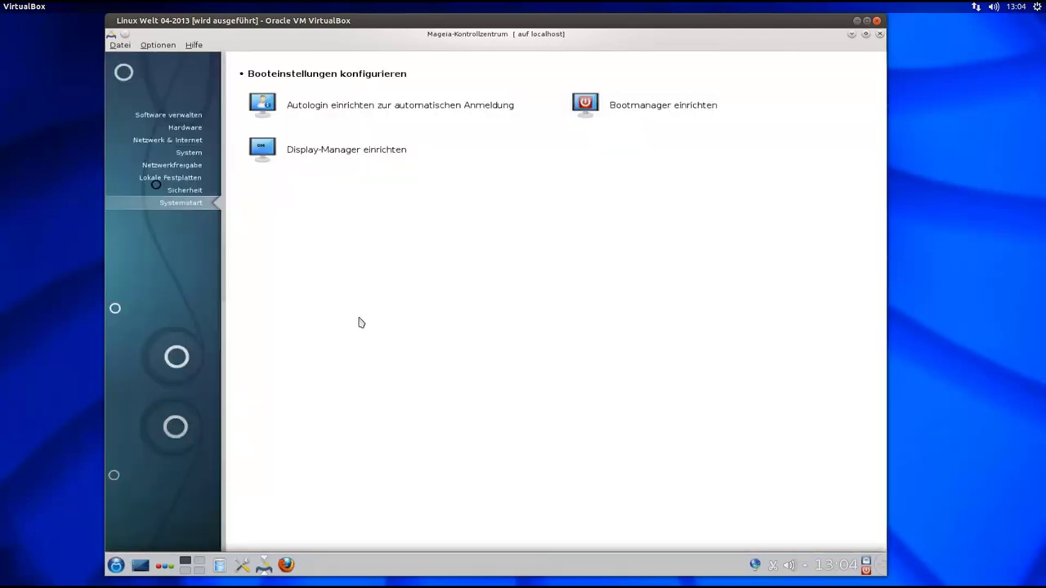
left_click(879, 34)
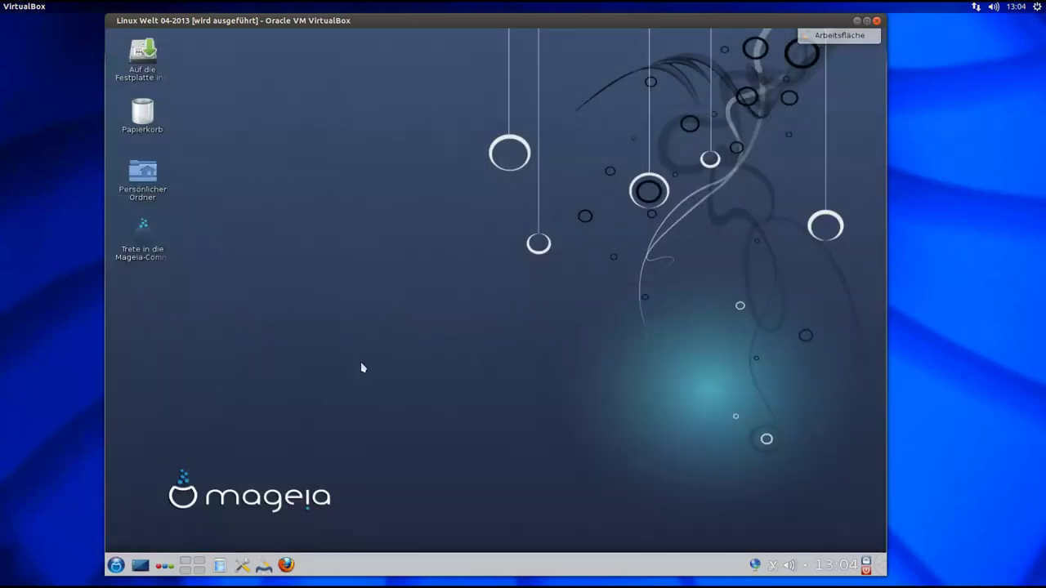
- Open the KDE Systemeinstellungen in a maximized window, look over the available settings modules, and close it
left_click(117, 567)
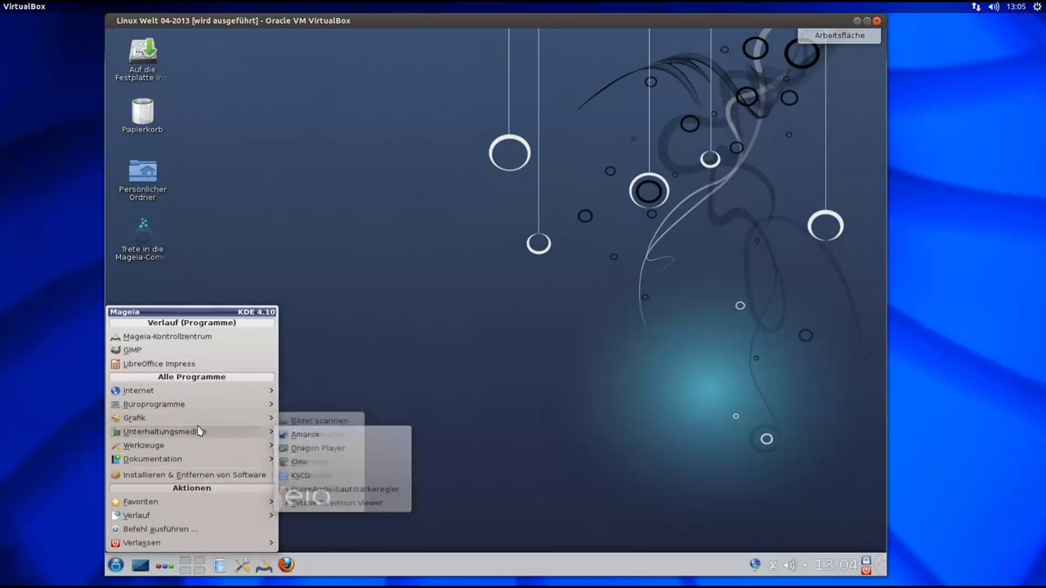
mouse_move(196, 421)
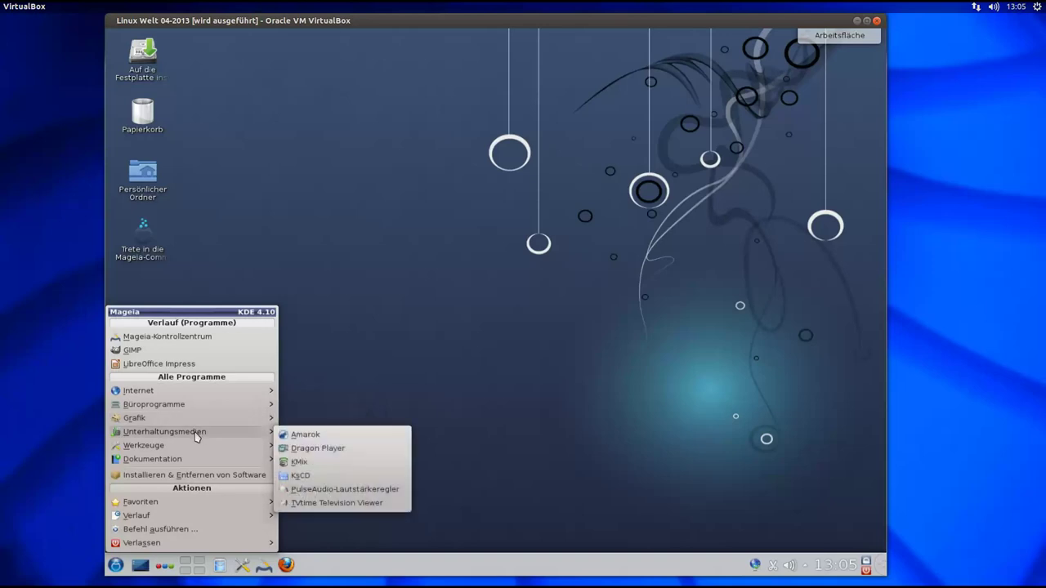
mouse_move(344, 418)
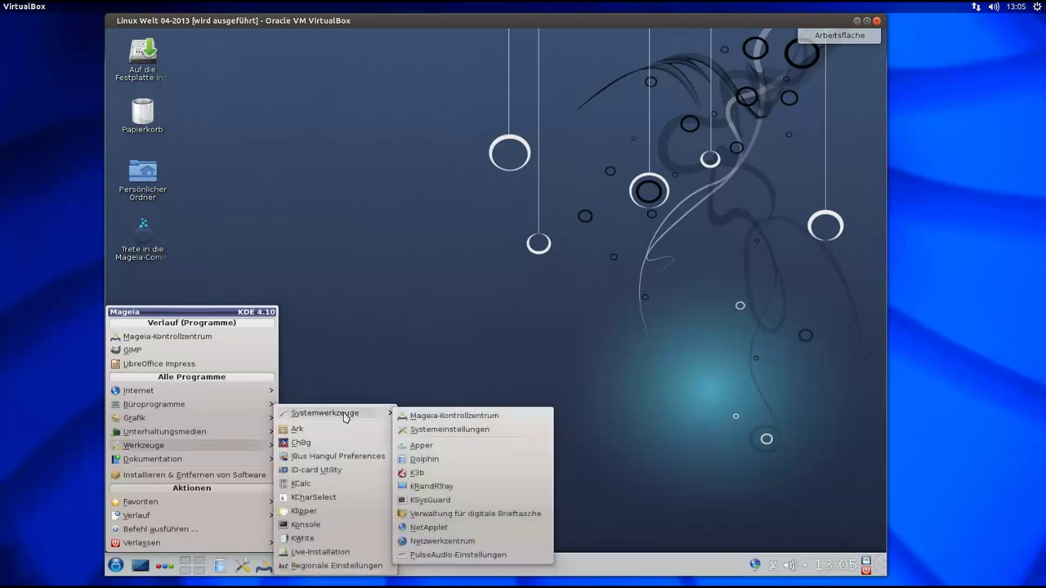
left_click(461, 430)
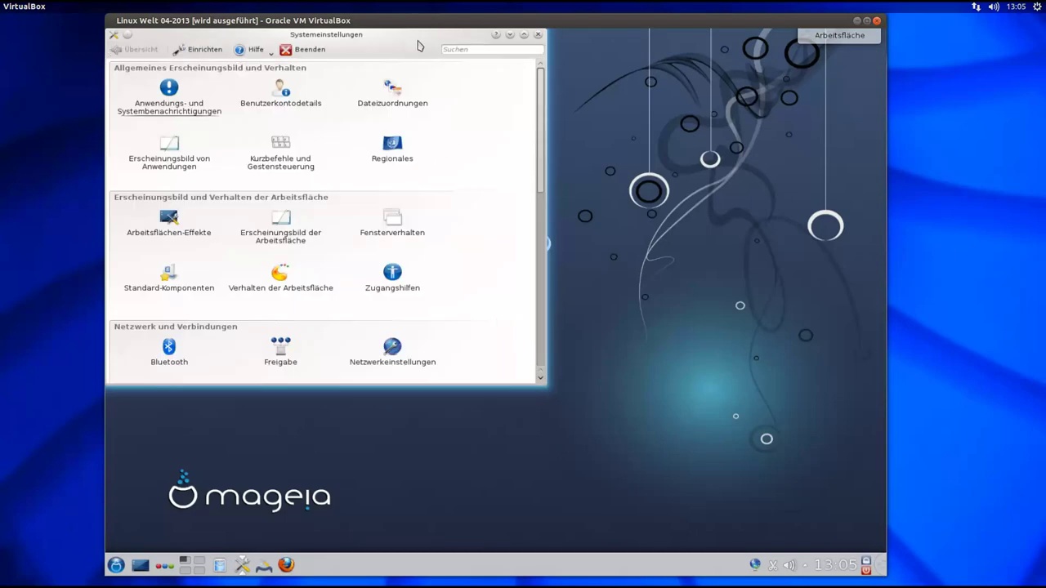
double_click(414, 36)
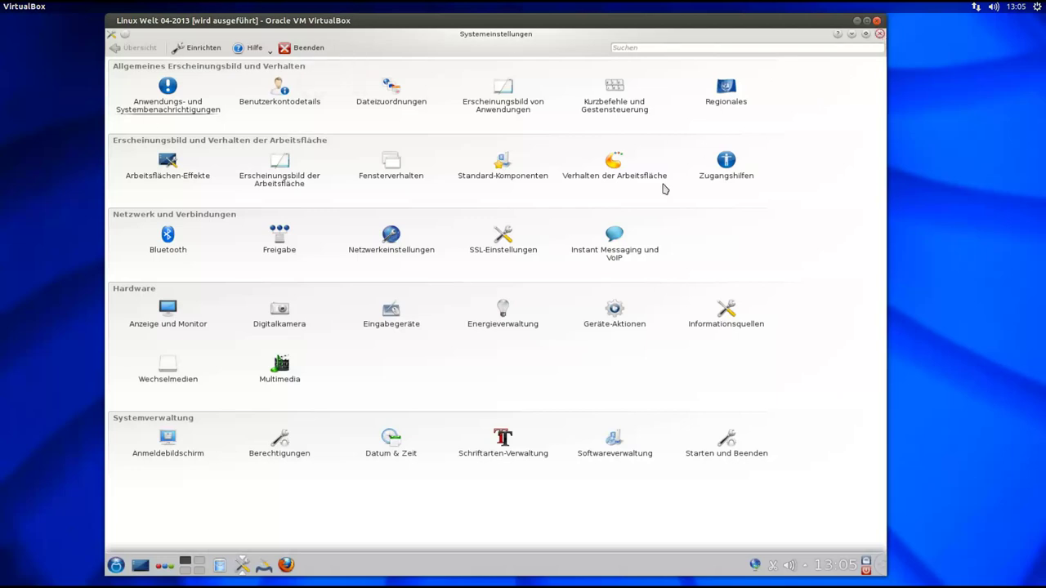
left_click(503, 165)
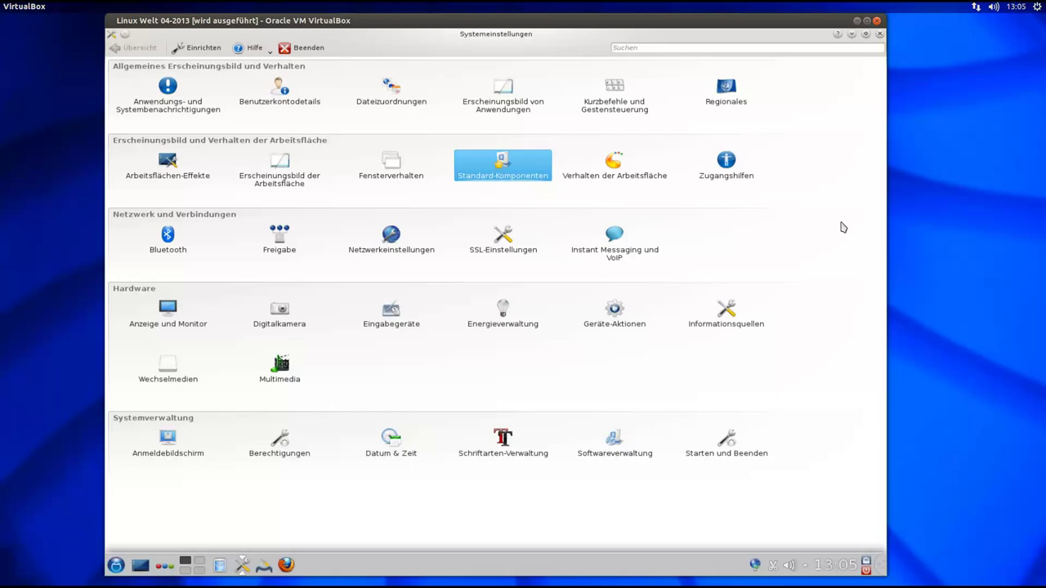
left_click(880, 34)
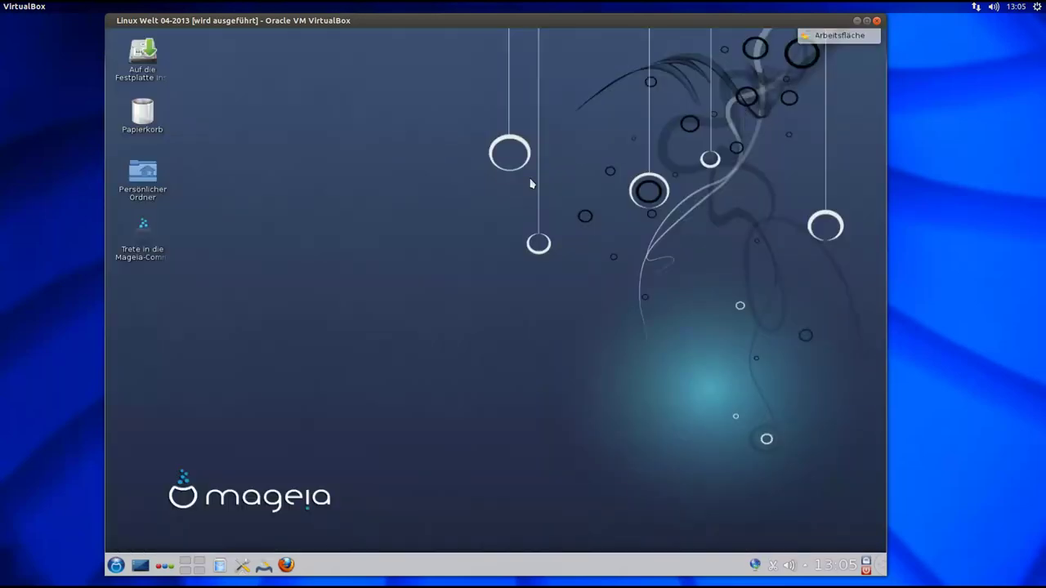
- Open the Apper software manager from the system tools and search its packages for "email"
left_click(117, 567)
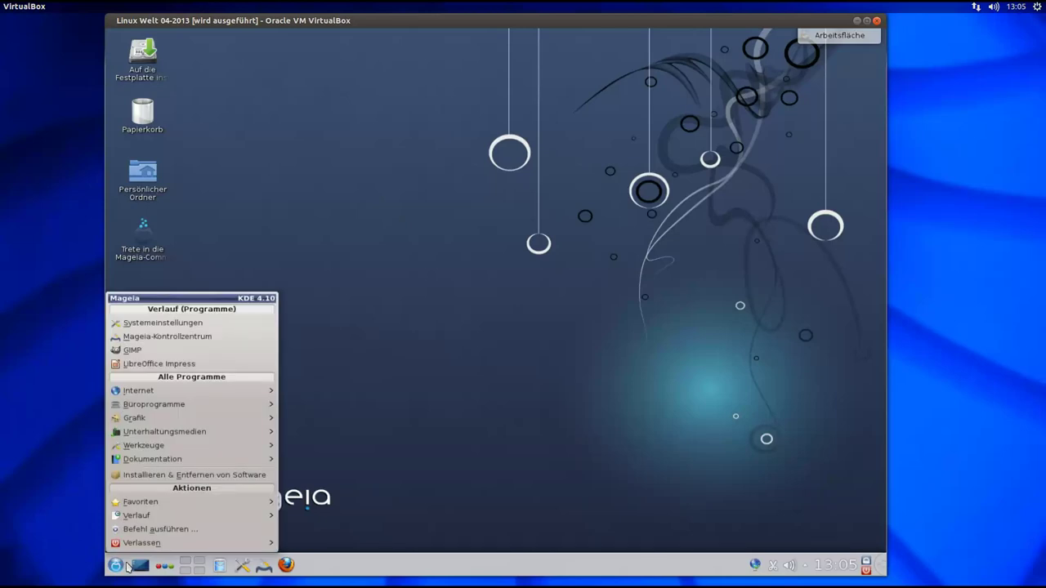
mouse_move(186, 448)
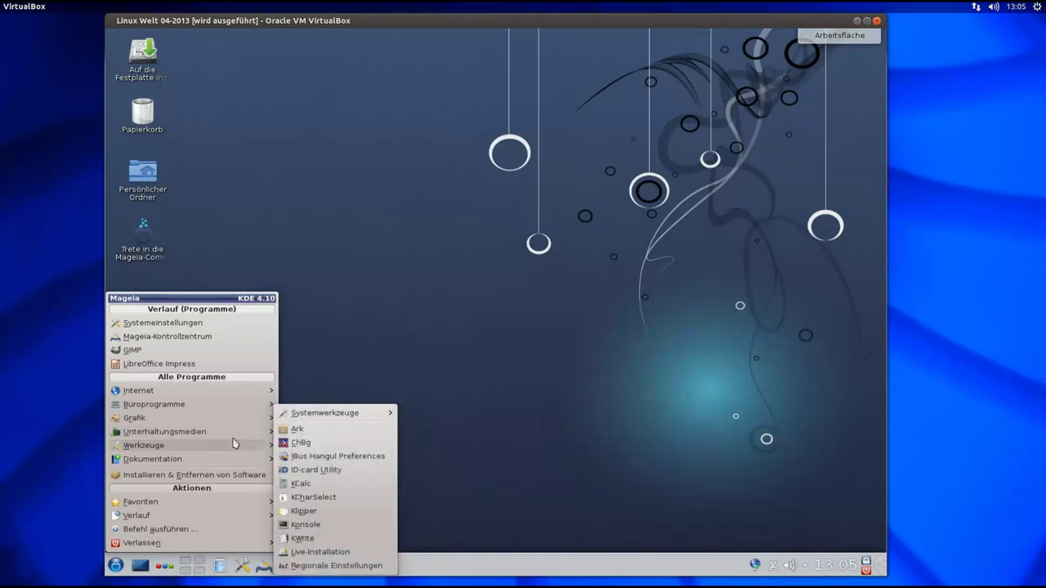
mouse_move(238, 451)
mouse_move(335, 413)
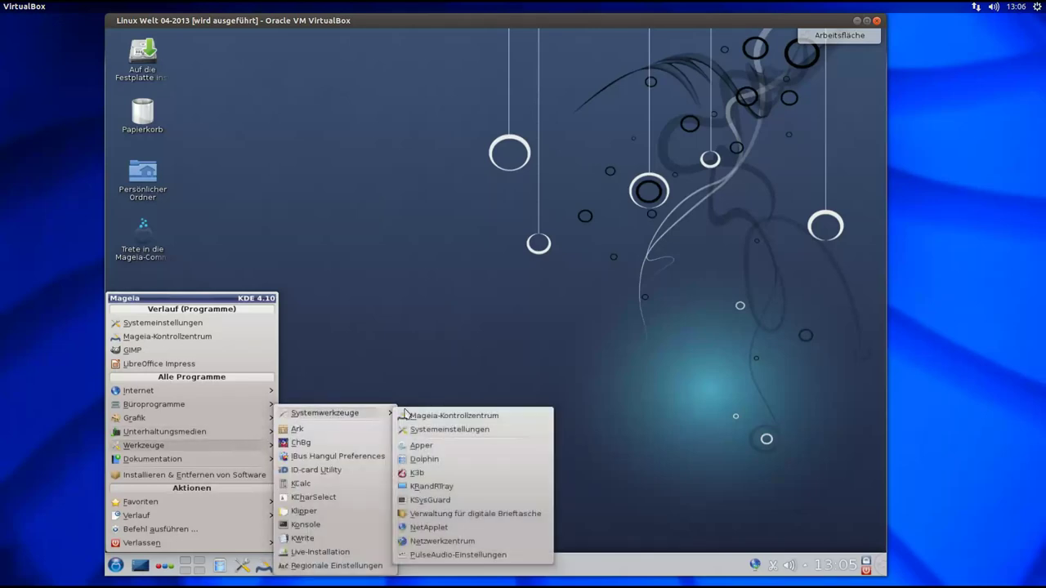
left_click(461, 448)
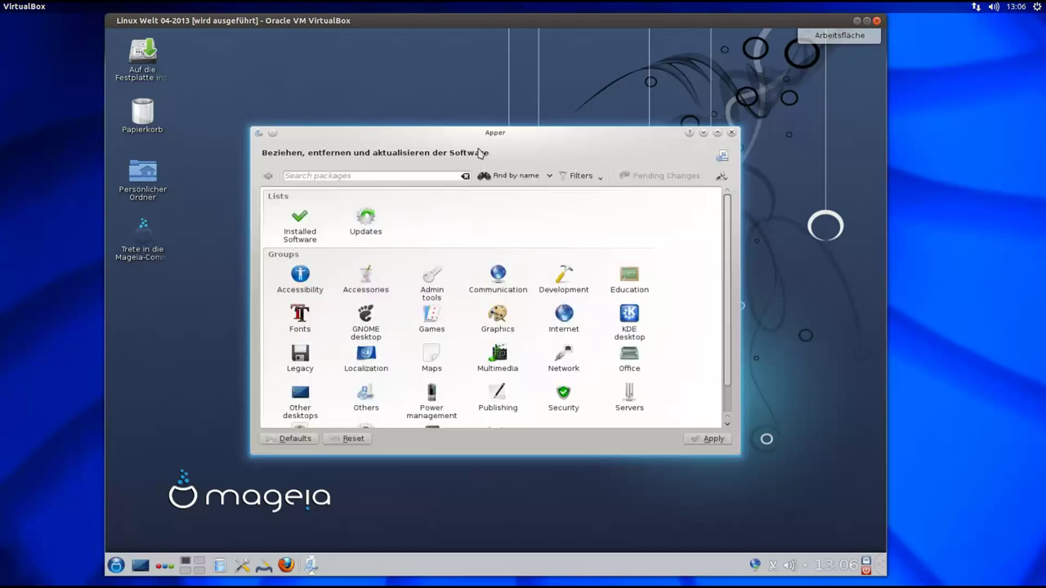
left_click_drag(474, 140, 455, 125)
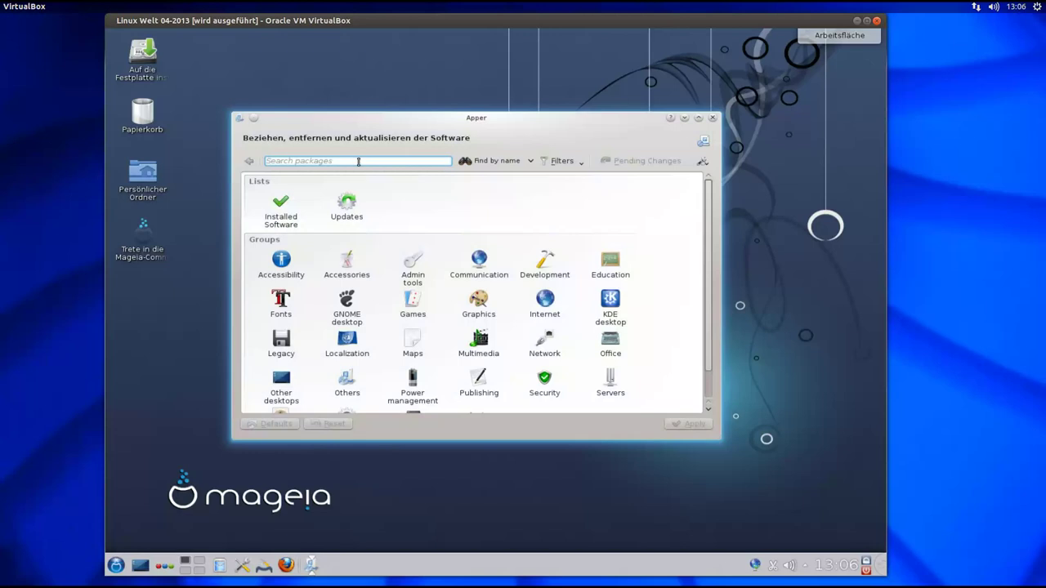
left_click(358, 161)
type("email")
key("Return")
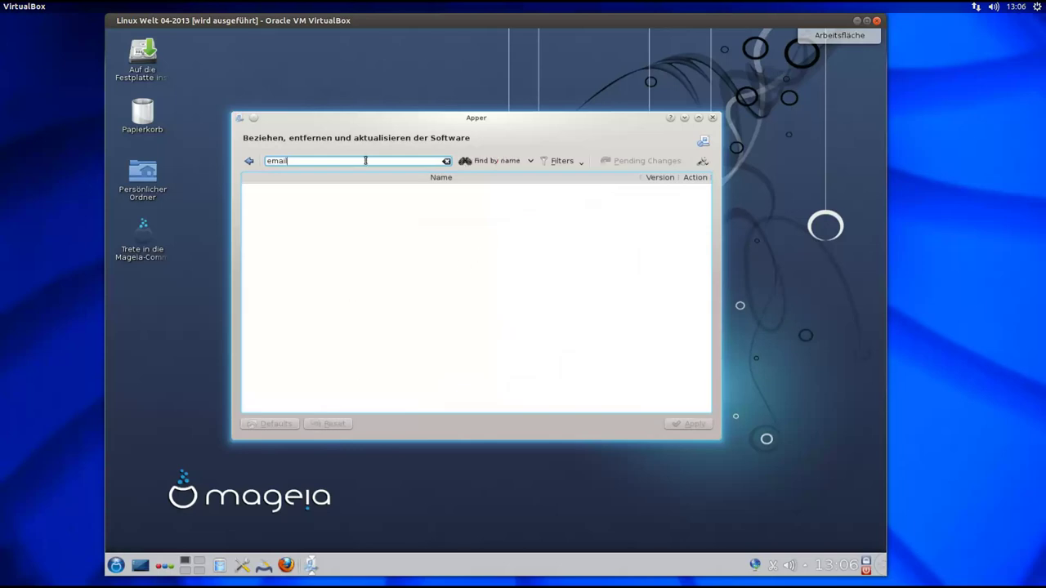
- Return to Apper's package groups, open the Internet group, and enlarge the window for its package list
left_click(251, 162)
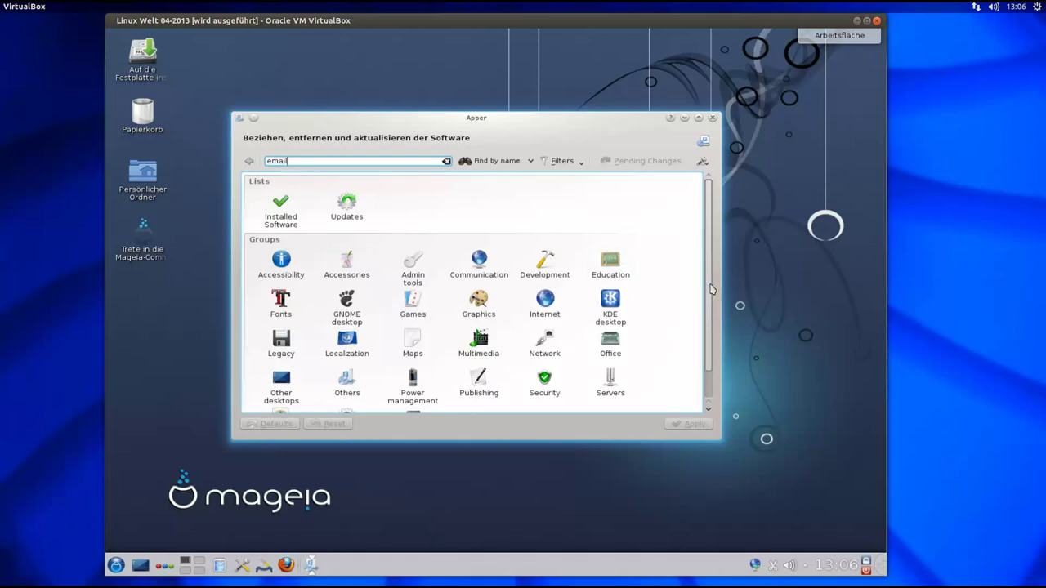
scroll(711, 294, "down", 1)
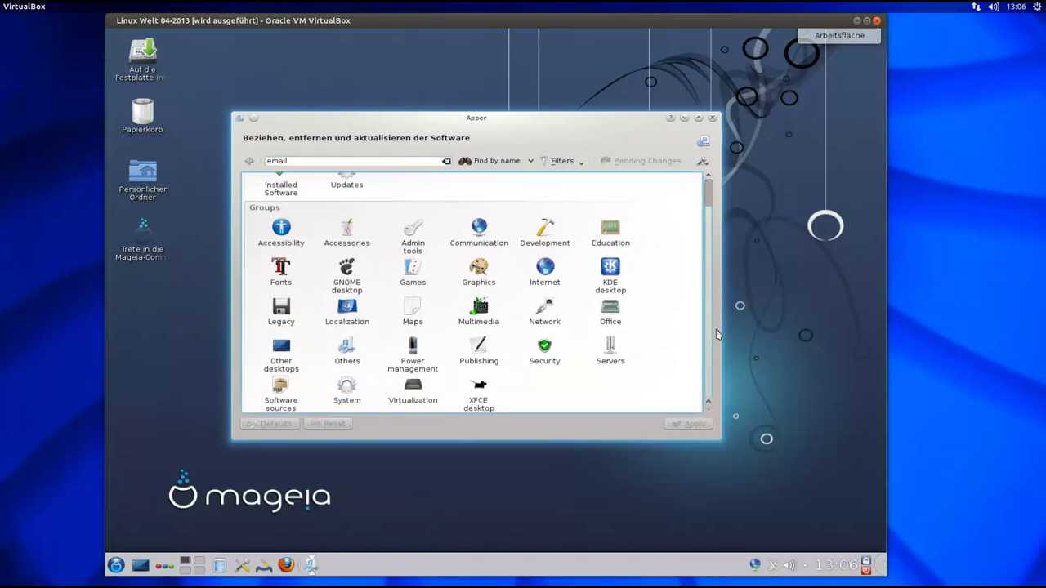
left_click(544, 270)
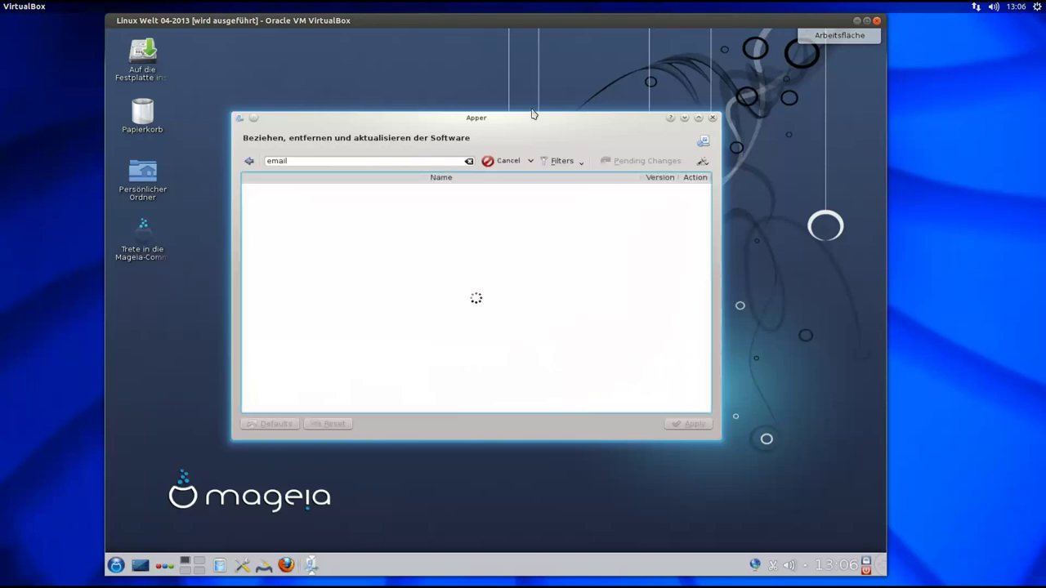
left_click_drag(537, 123, 508, 65)
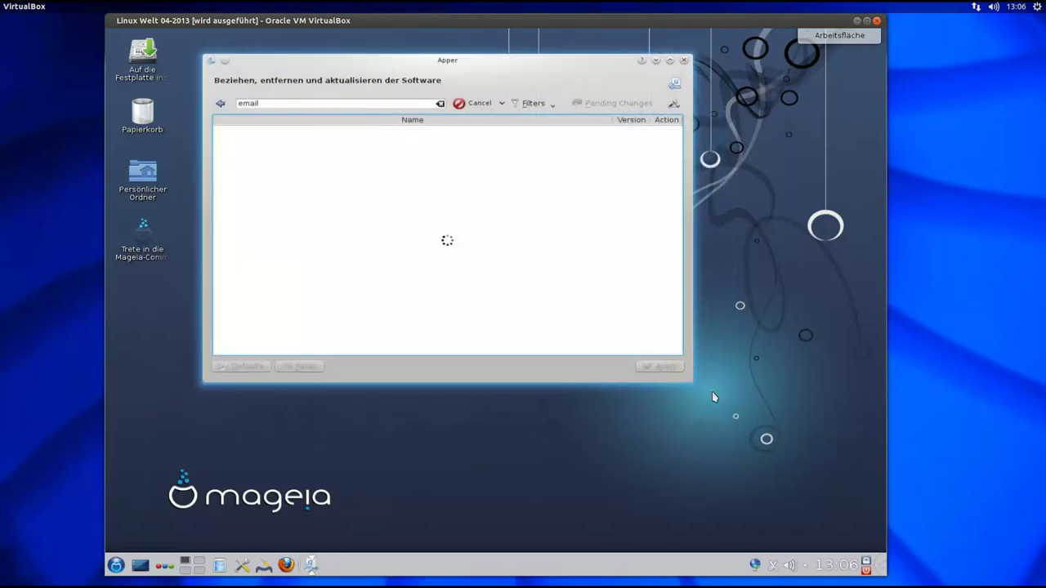
left_click_drag(694, 383, 806, 521)
left_click_drag(478, 59, 482, 55)
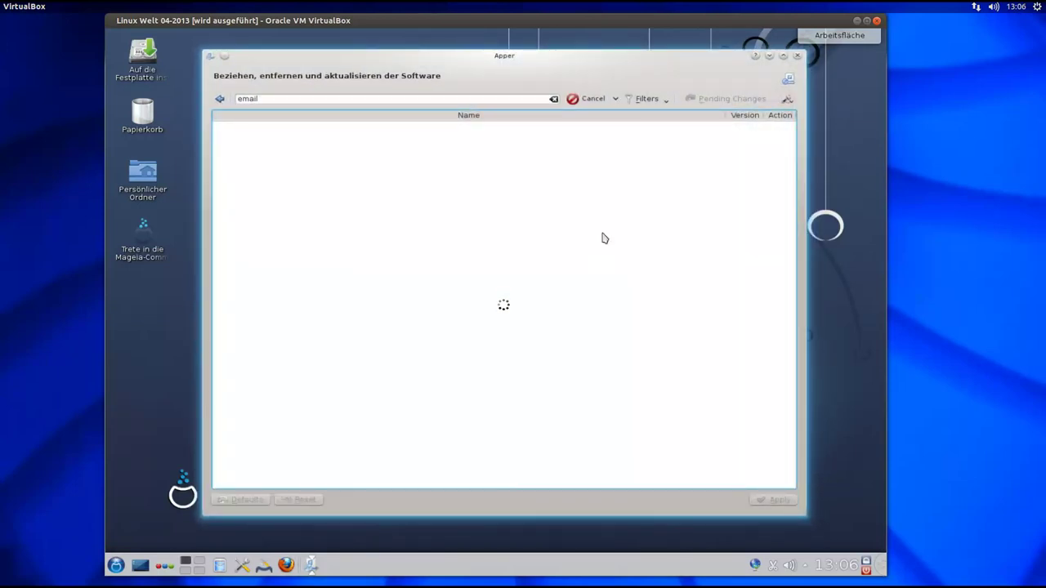
left_click(389, 94)
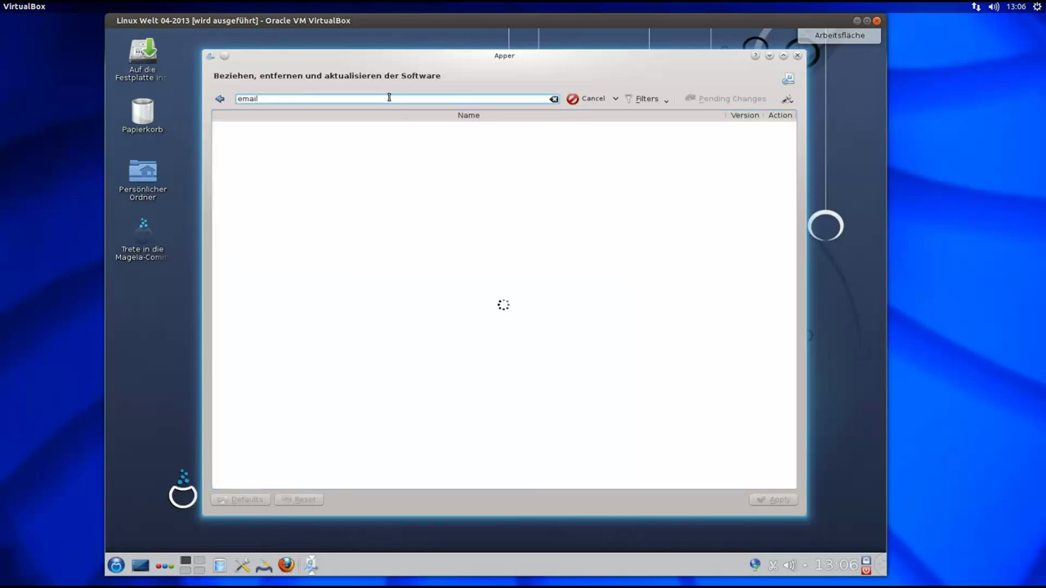
key("BackSpace")
- Switch to Arbeitsfläche 2, open the ChBg background tool there, and move its window away from the screen corner
left_click(201, 565)
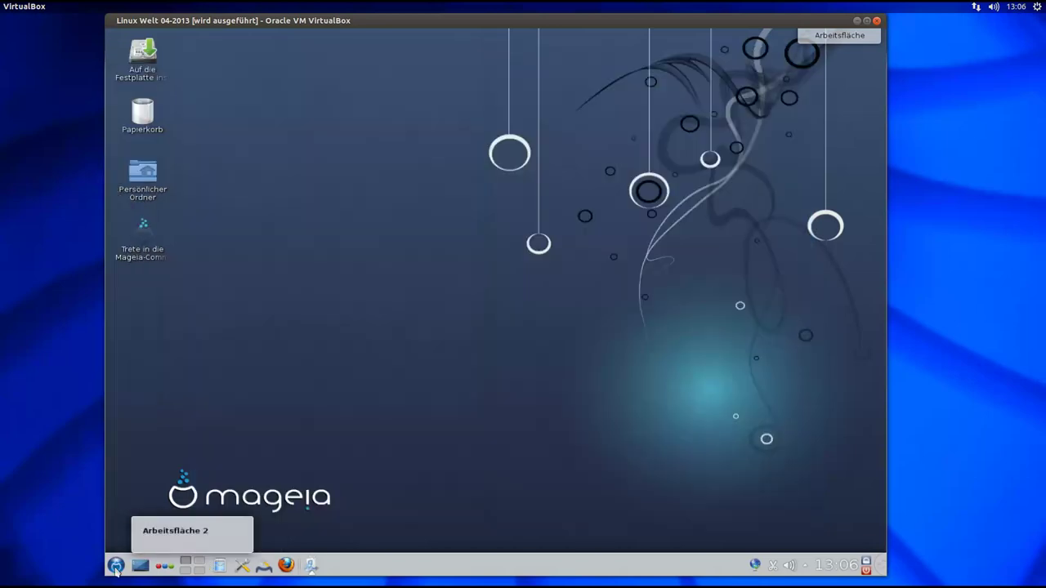
left_click(116, 566)
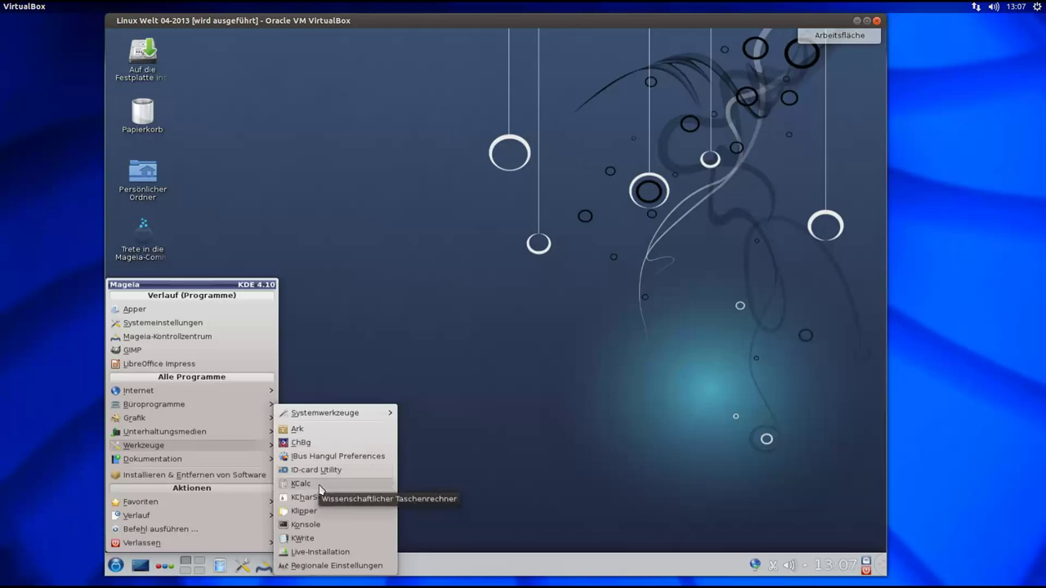
left_click(302, 443)
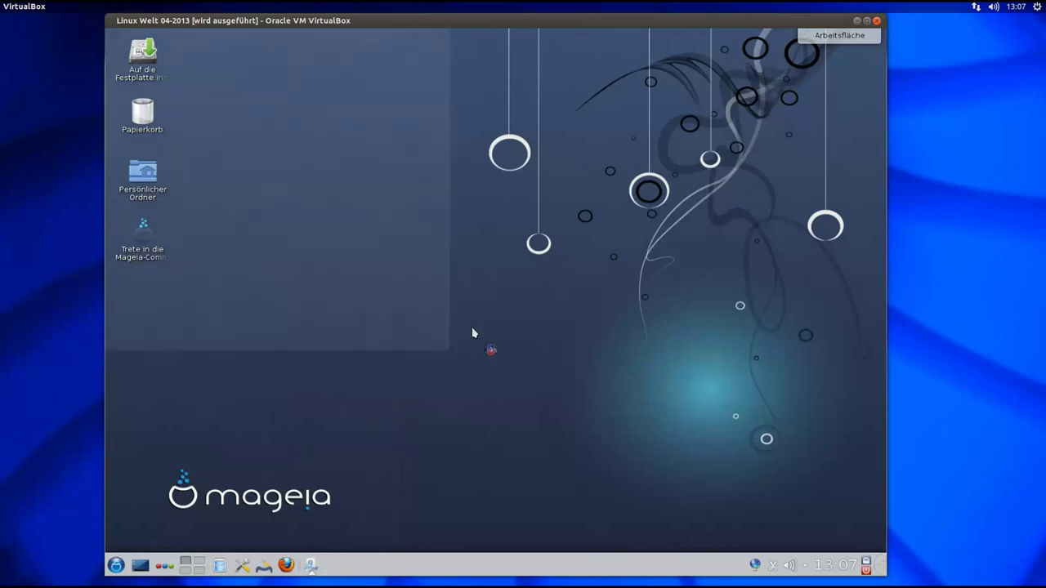
left_click_drag(302, 40, 436, 103)
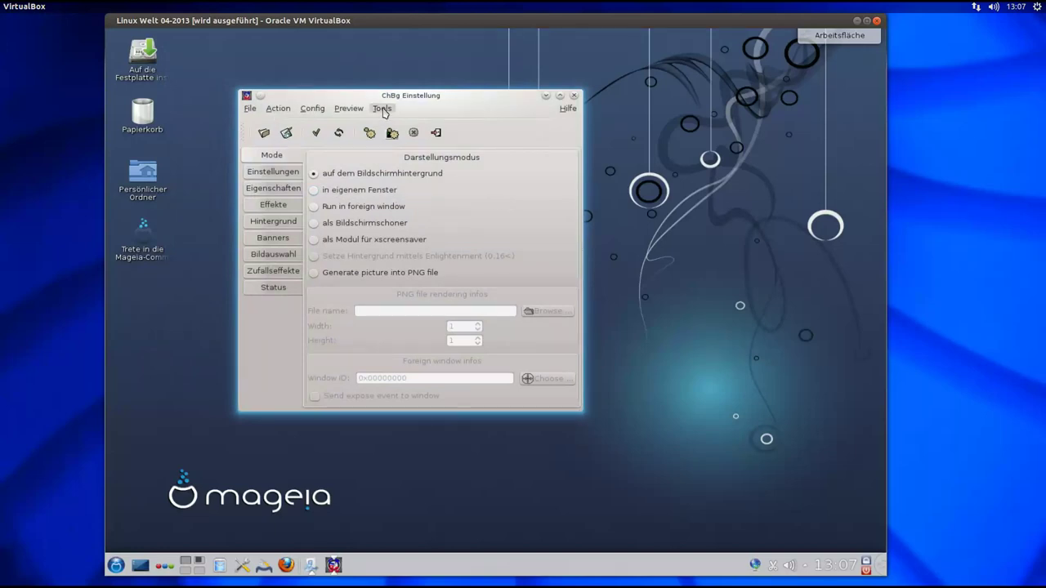
- Look through ChBg's file commands and its Hintergrund and Effekte settings, and close the tool
left_click(250, 109)
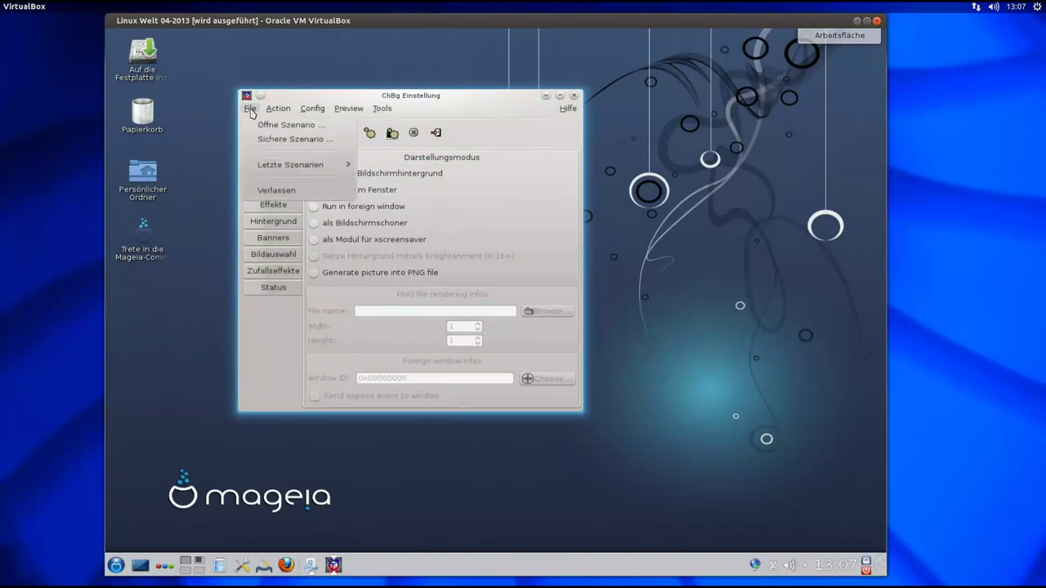
left_click(279, 99)
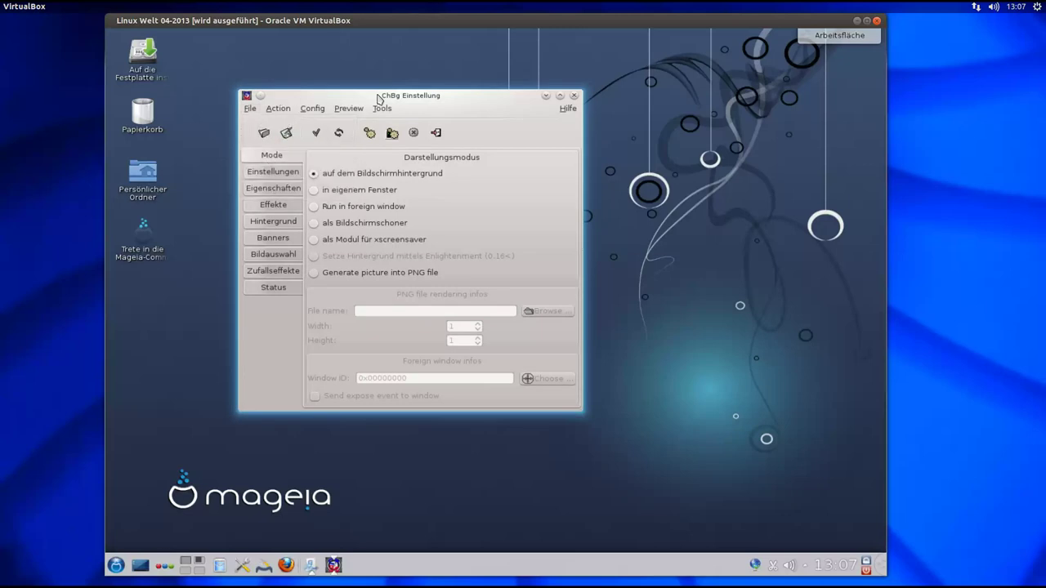
left_click(269, 229)
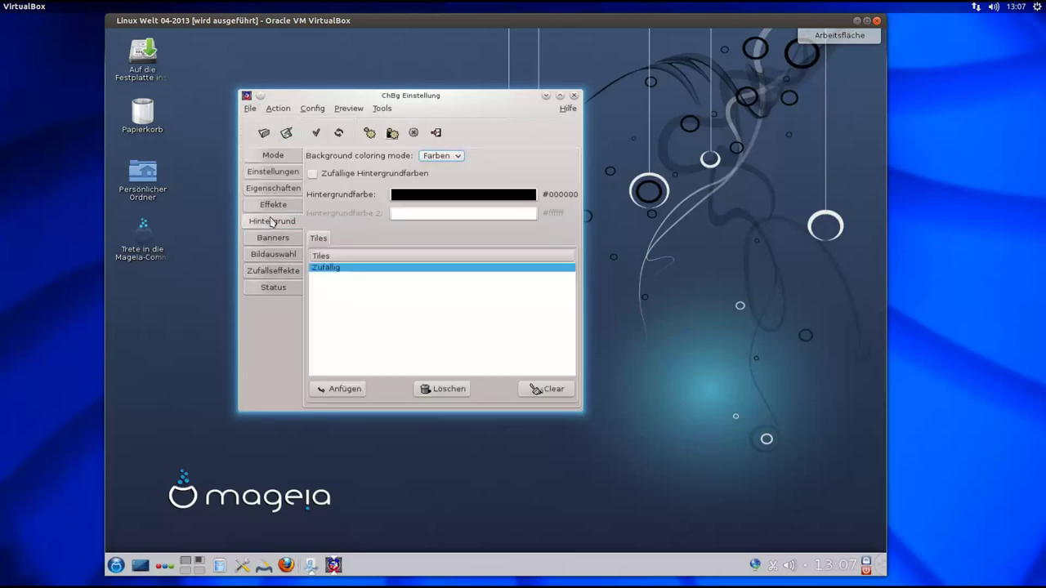
left_click(270, 206)
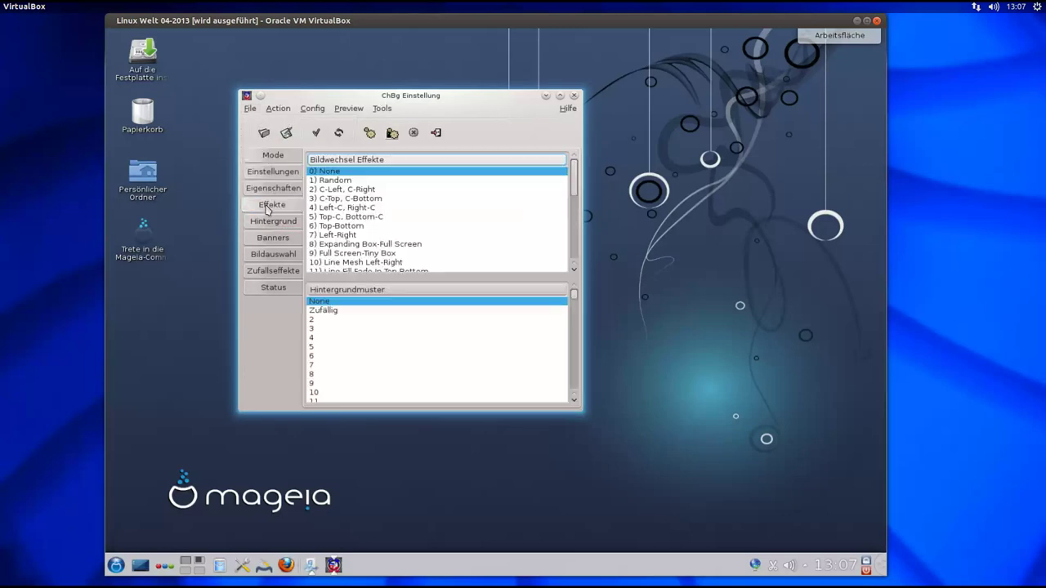
left_click(574, 96)
- Open Konsole from the Werkzeuge programs, run uname -a, and highlight the kernel version in its output
left_click(114, 565)
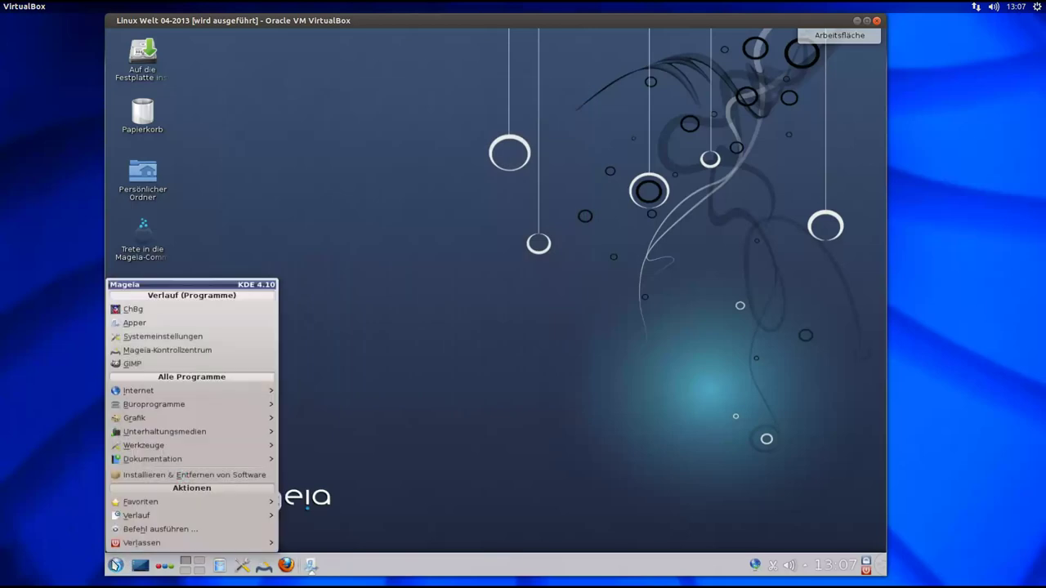
mouse_move(192, 464)
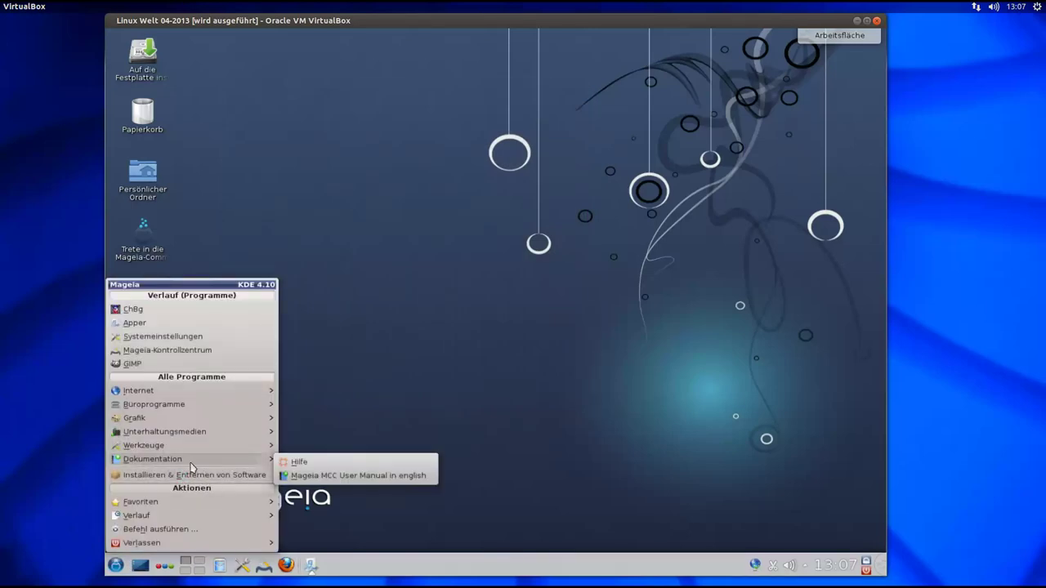
mouse_move(234, 448)
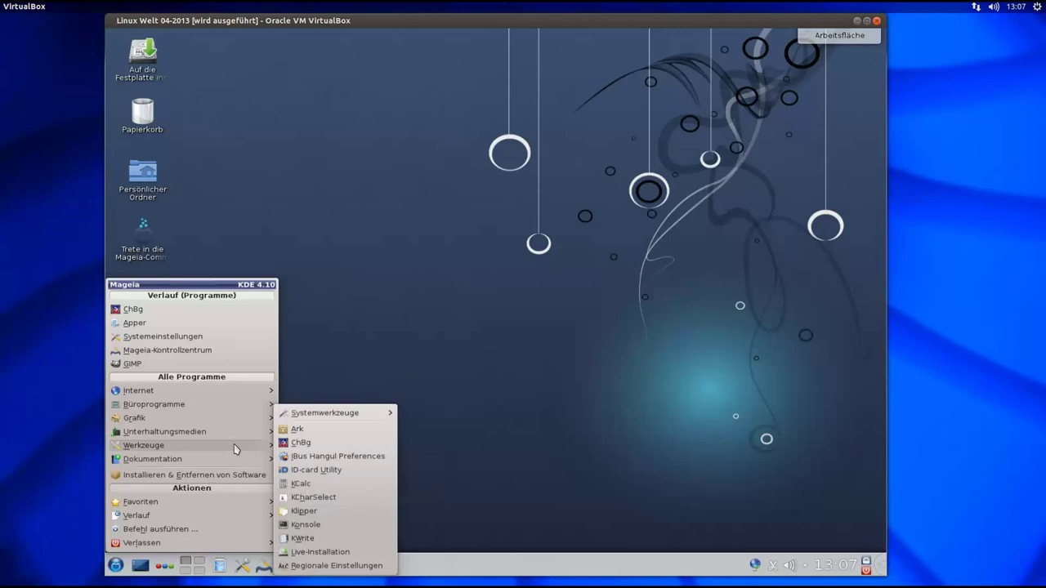
left_click(324, 527)
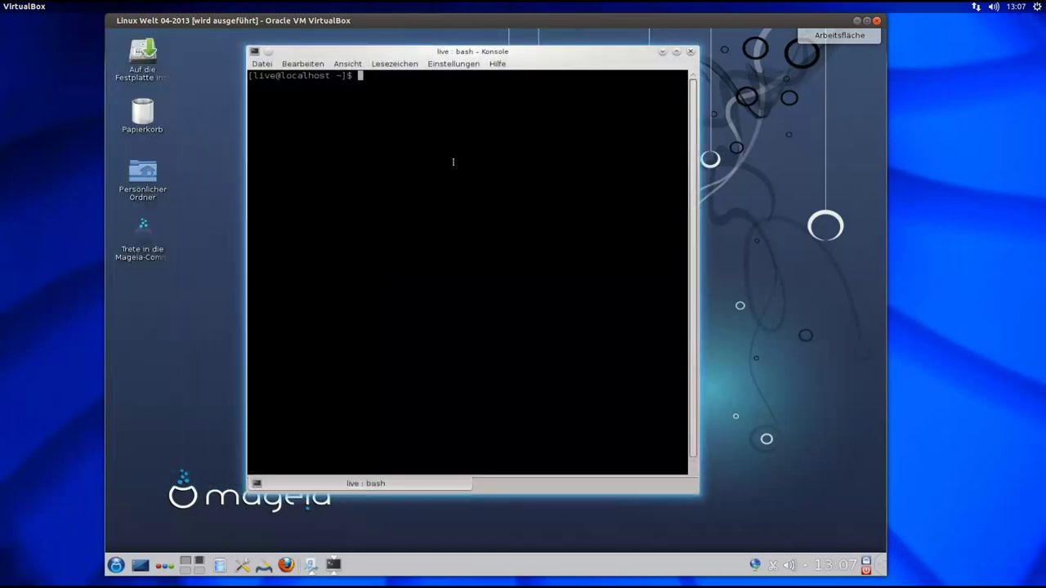
type("uname -a")
key("Return")
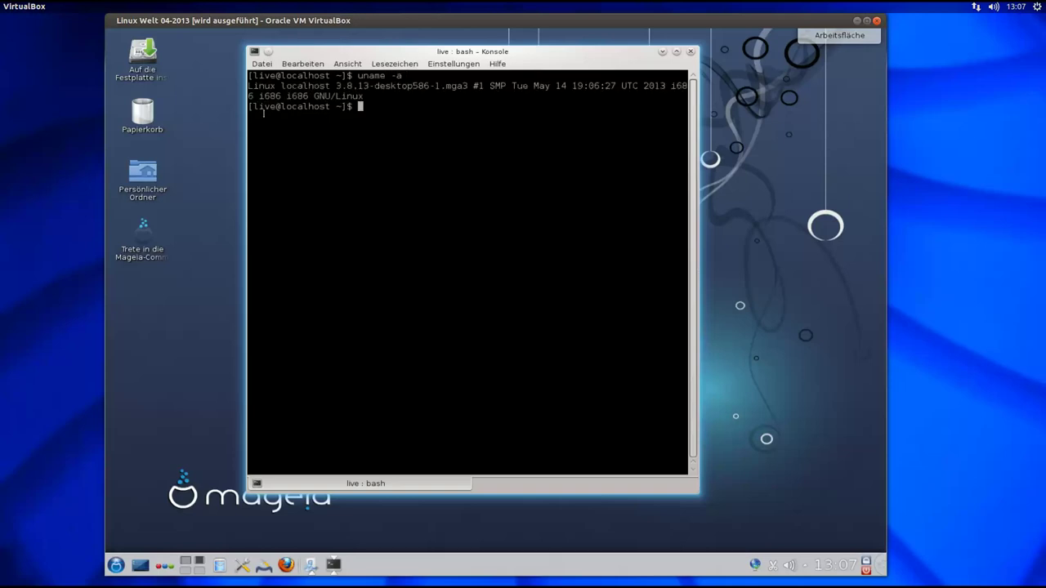
left_click_drag(359, 88, 430, 86)
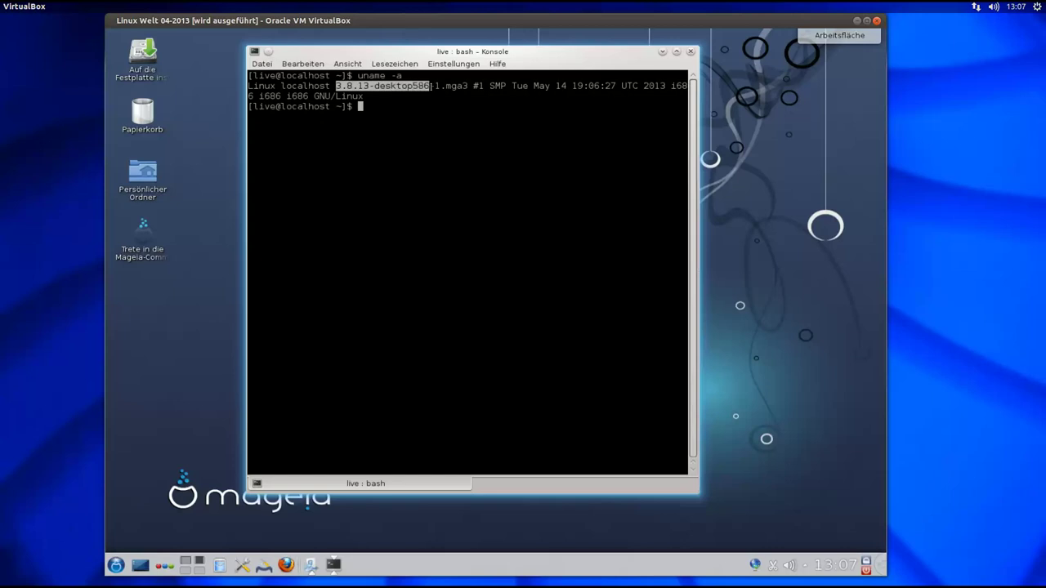
left_click(390, 109)
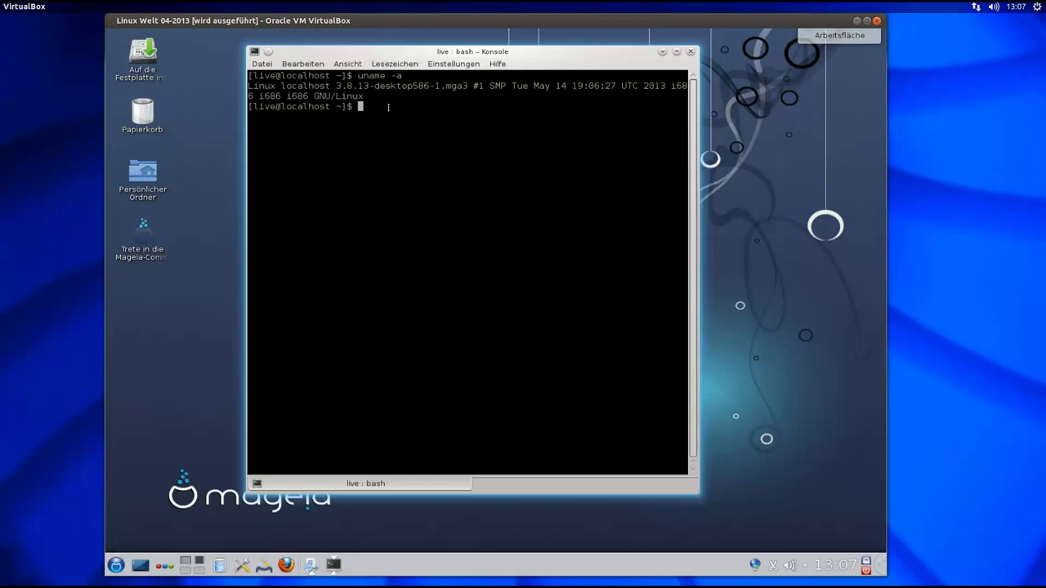
- Run lsb_release -a in Konsole, highlight the description and codename in its output, and close the terminal
type("lsb_r")
key("Tab")
type("-a")
key("Return")
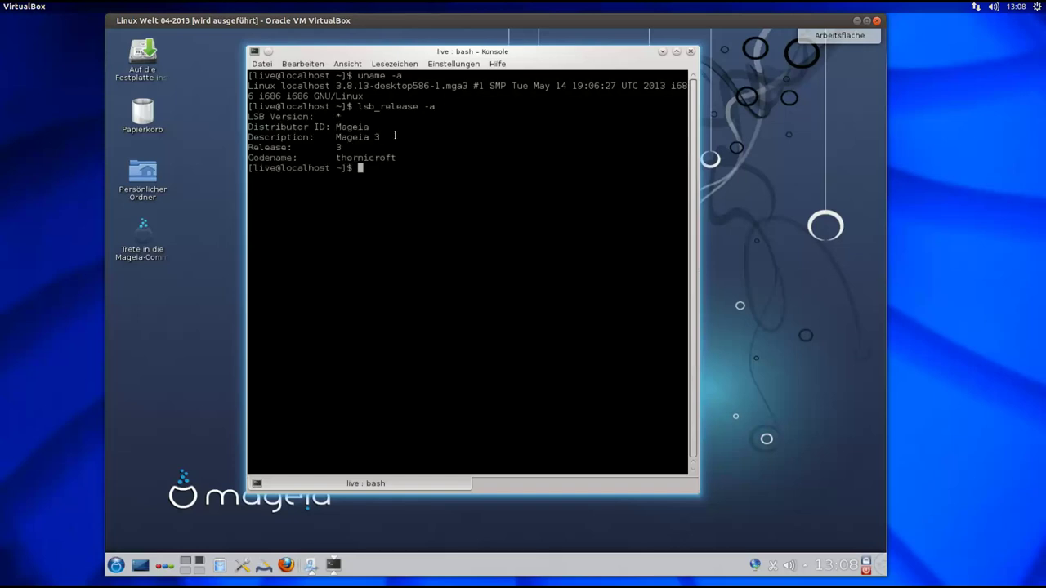
left_click_drag(383, 135, 335, 136)
left_click(362, 147)
left_click_drag(407, 156, 332, 157)
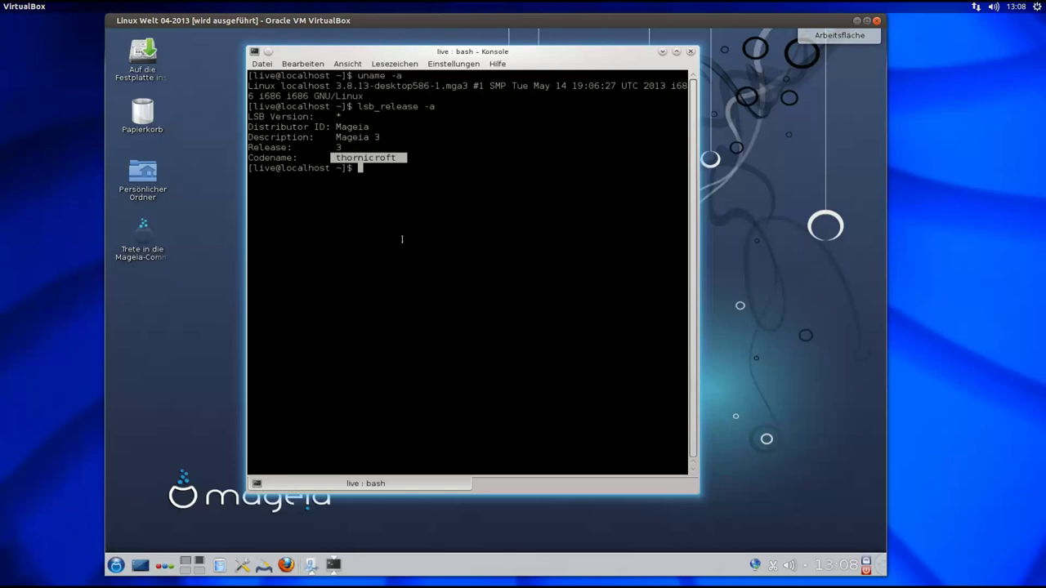
left_click(386, 171)
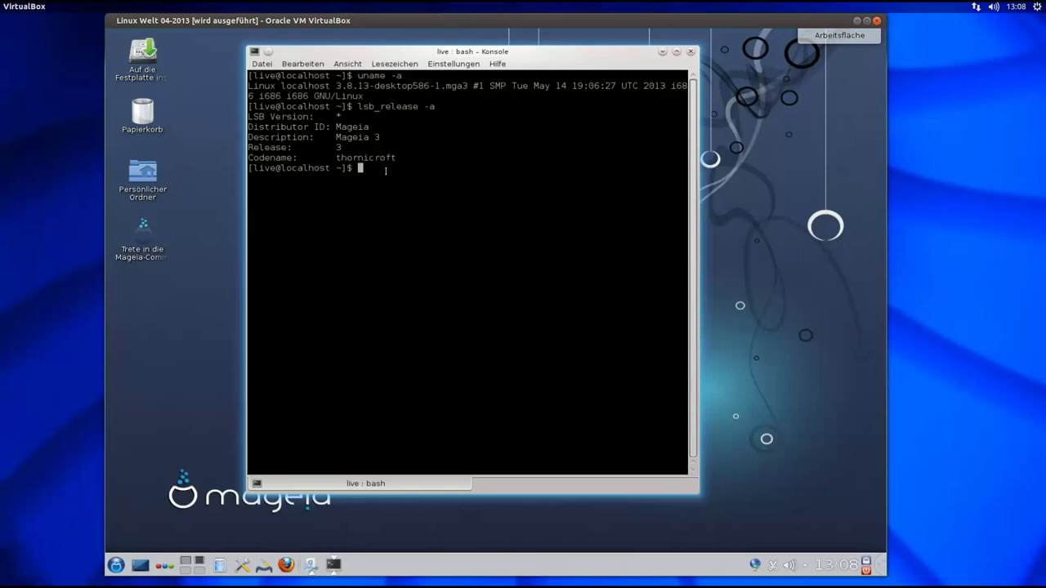
left_click(690, 51)
- Look over the Internet programs and launch Installieren & Entfernen von Software
left_click(114, 568)
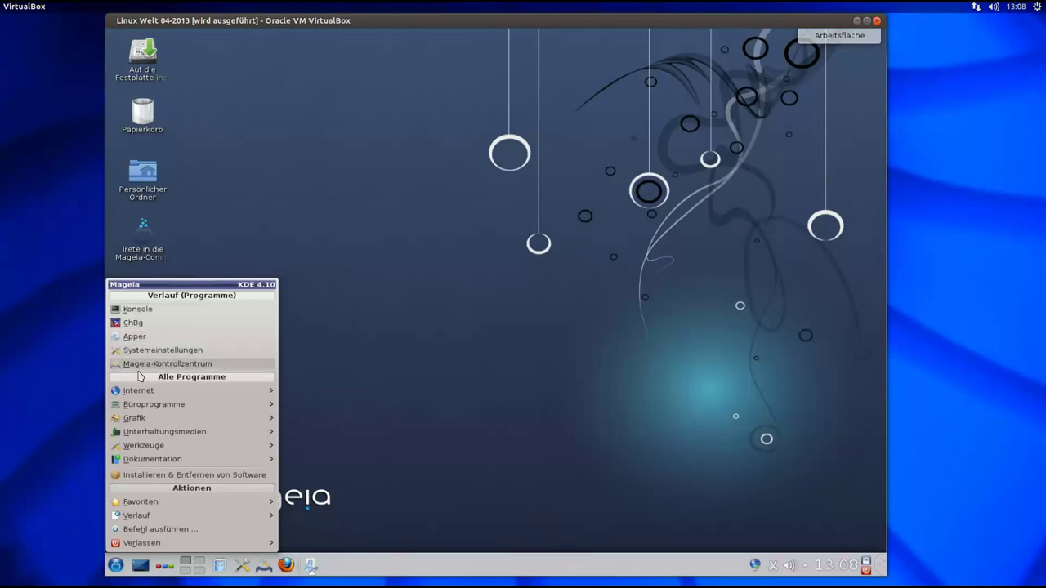
mouse_move(141, 392)
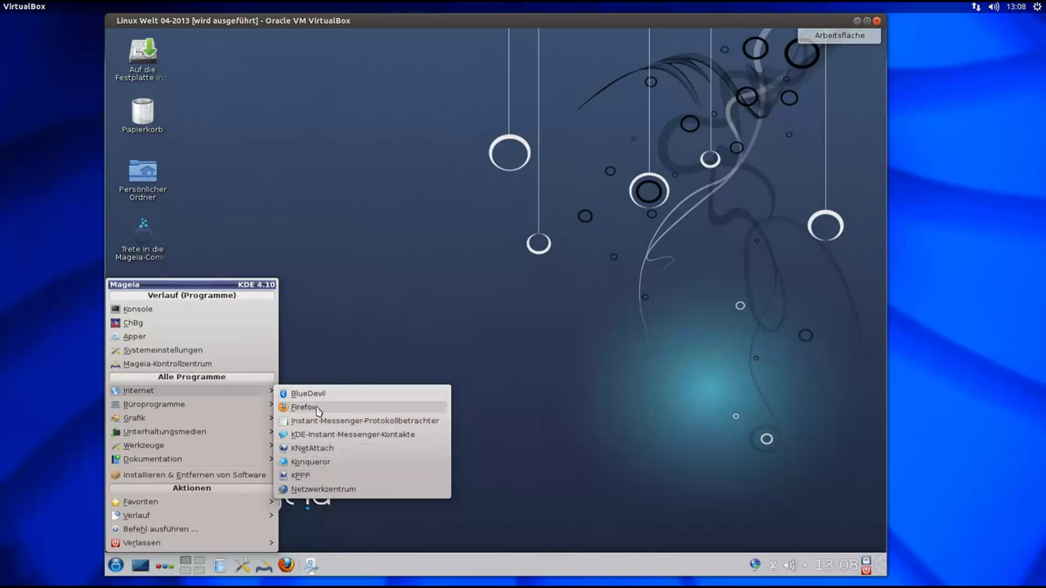
mouse_move(186, 465)
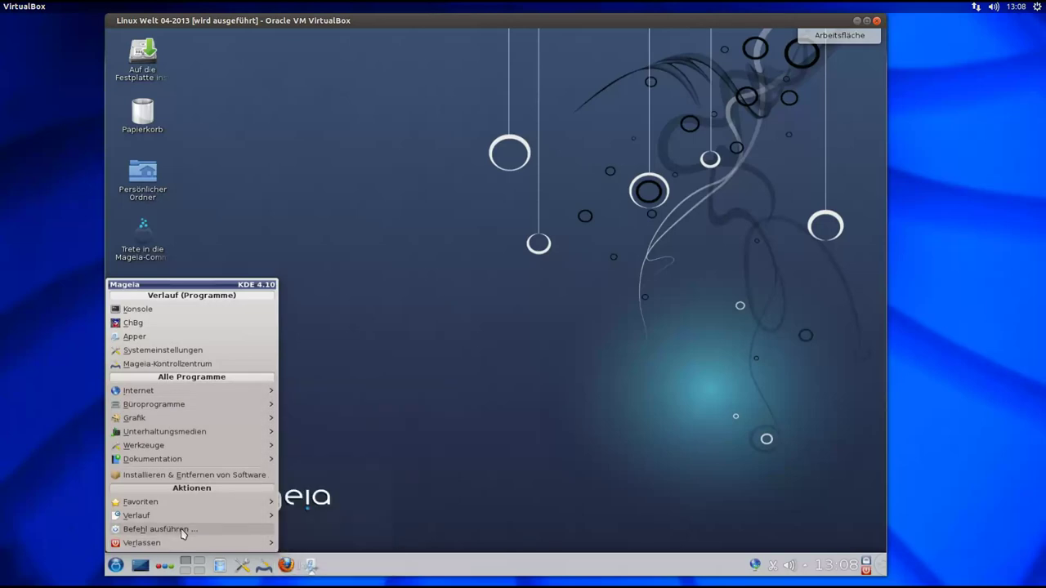
left_click(196, 477)
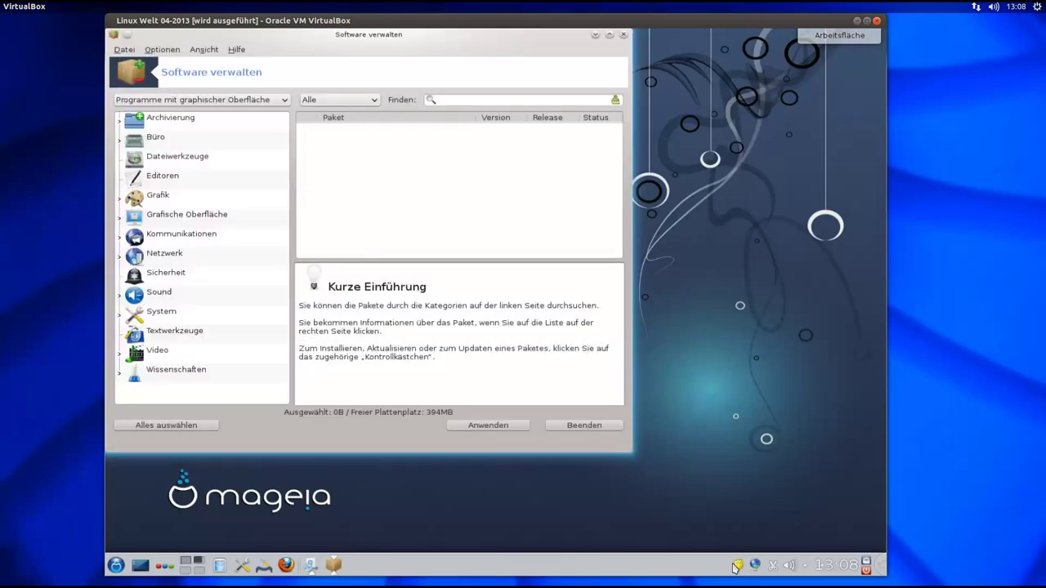
- View the Netzwerkcenter and the sound volume controls from the system tray, closing each again
left_click(753, 565)
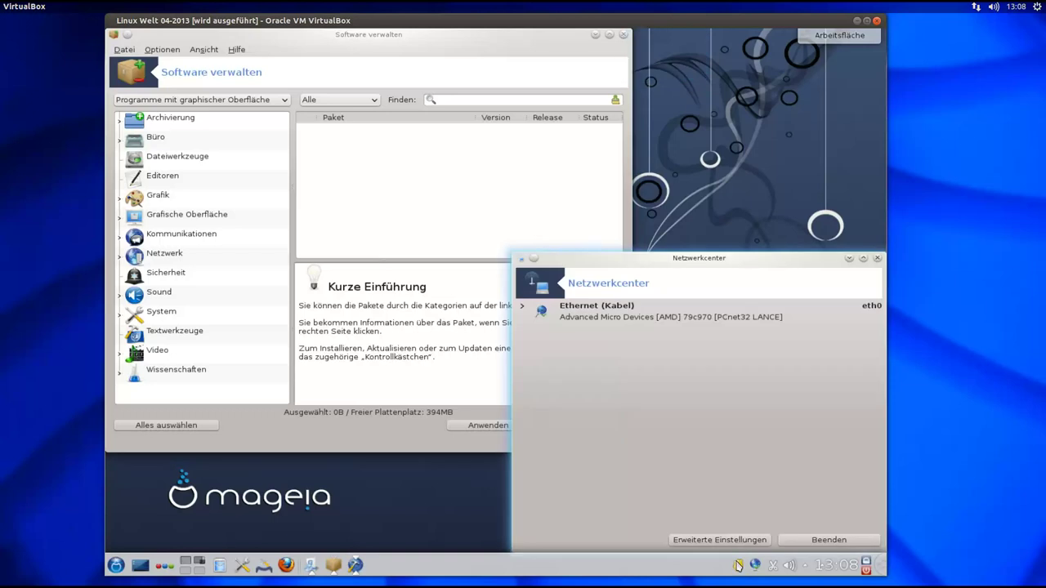
left_click(876, 260)
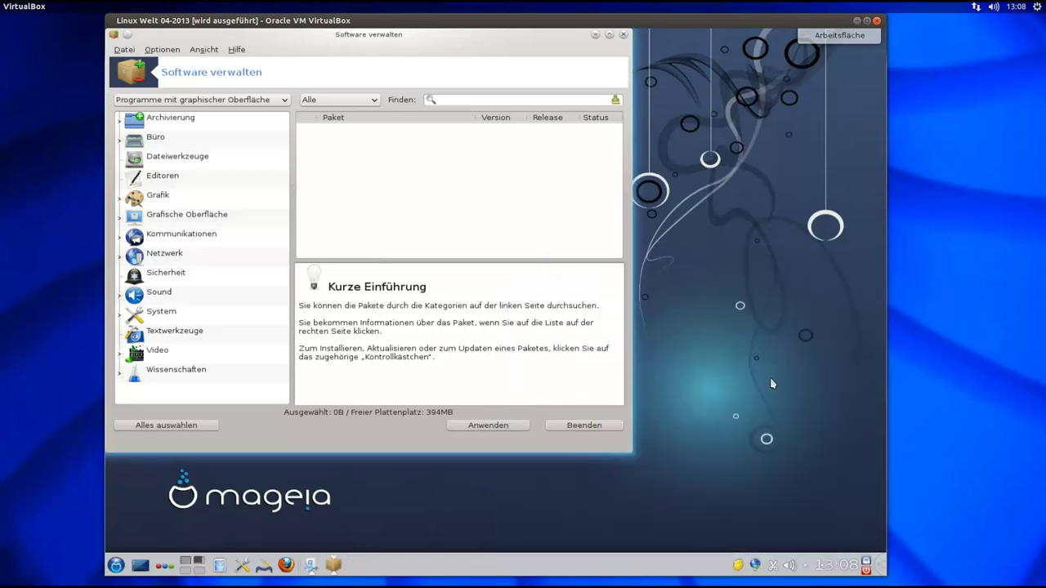
left_click(792, 566)
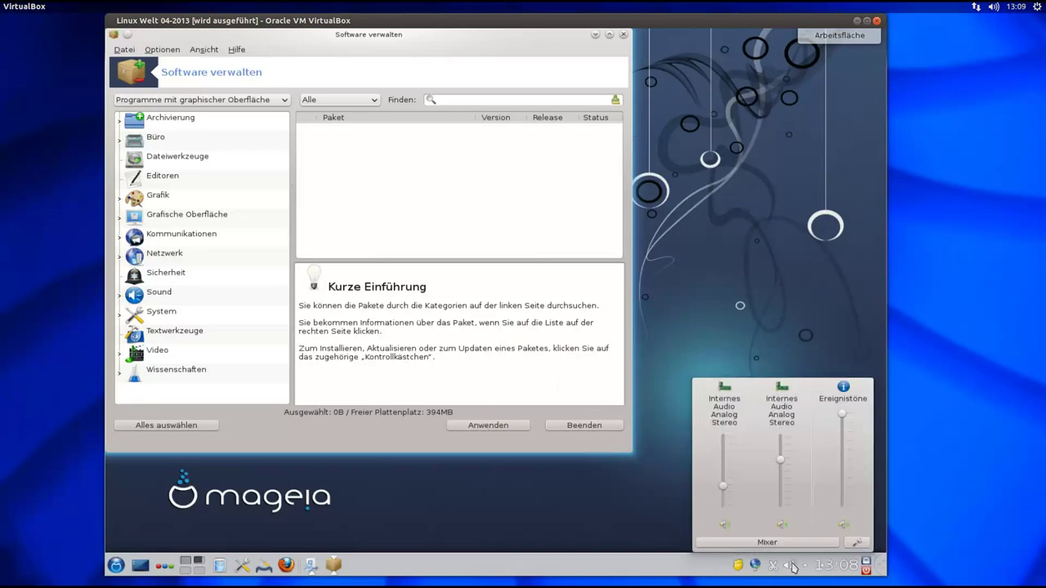
left_click(678, 572)
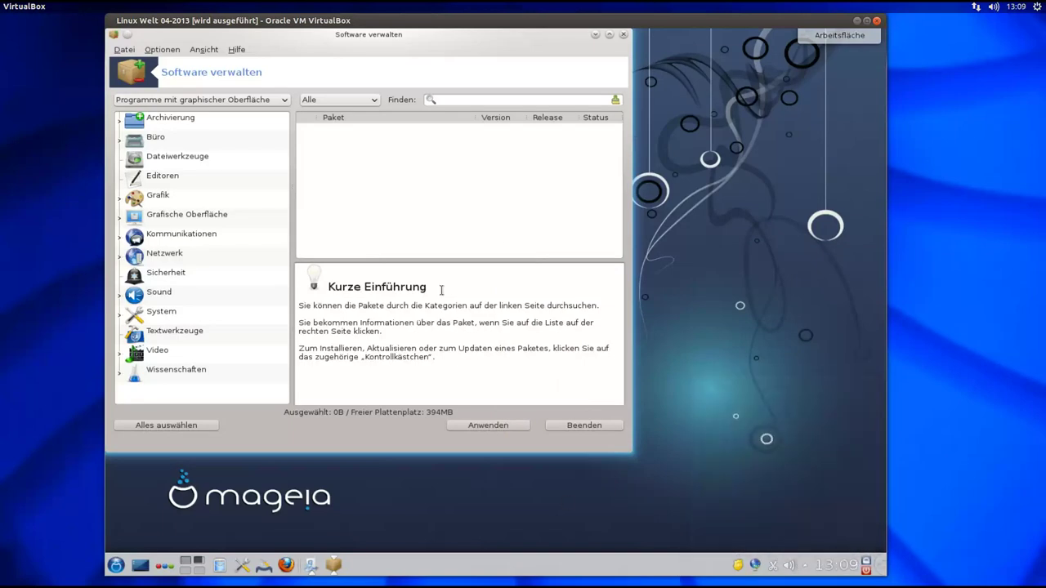
- Move the Software verwalten window inward and examine the packages in the Kommunikationen and Netzwerk categories, including WWW, Instant Messaging and Entfernter Zugriff
left_click_drag(385, 36, 418, 42)
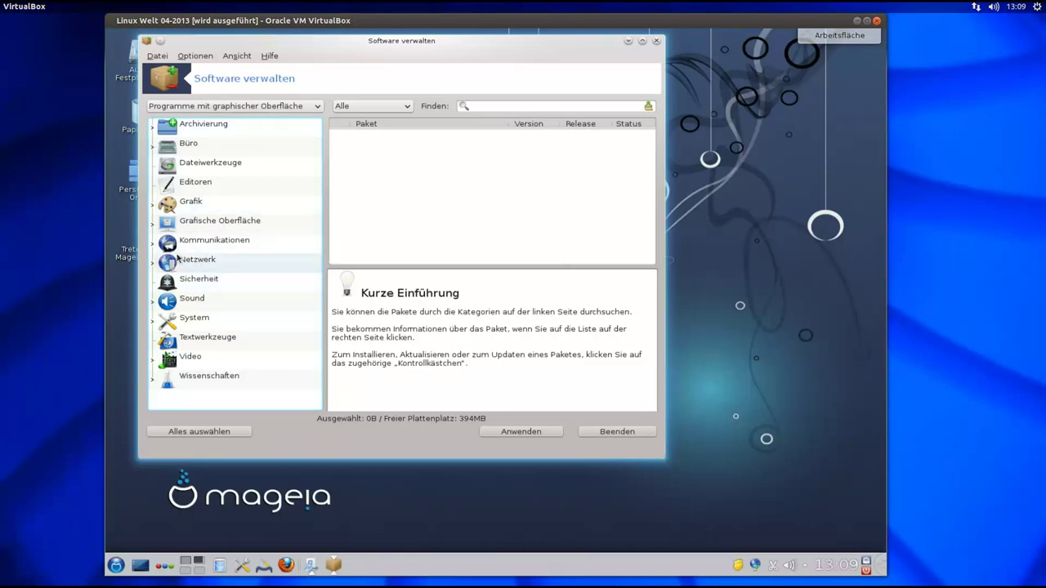
left_click(153, 243)
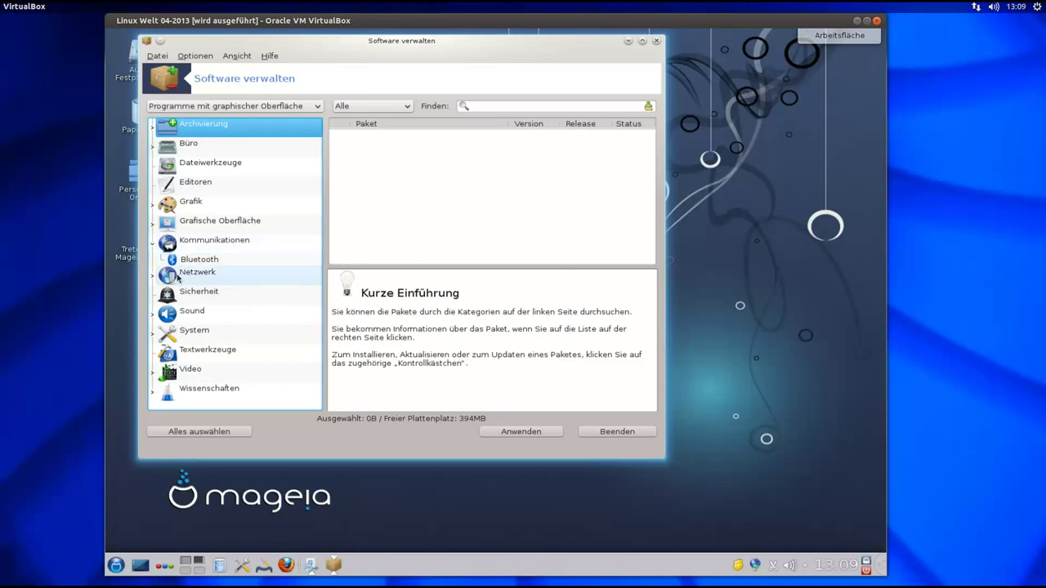
left_click(154, 278)
left_click(201, 280)
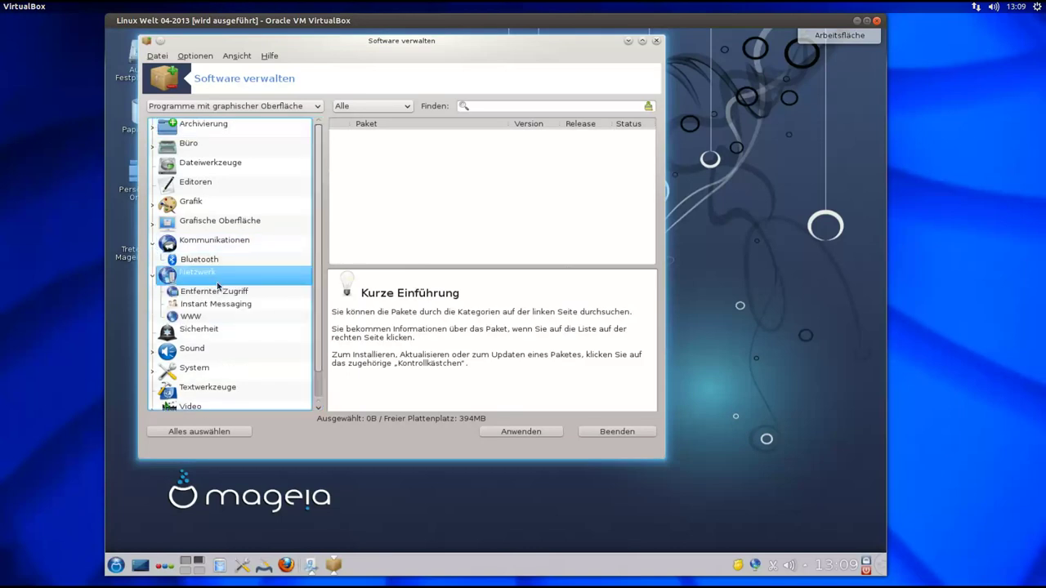
left_click(192, 318)
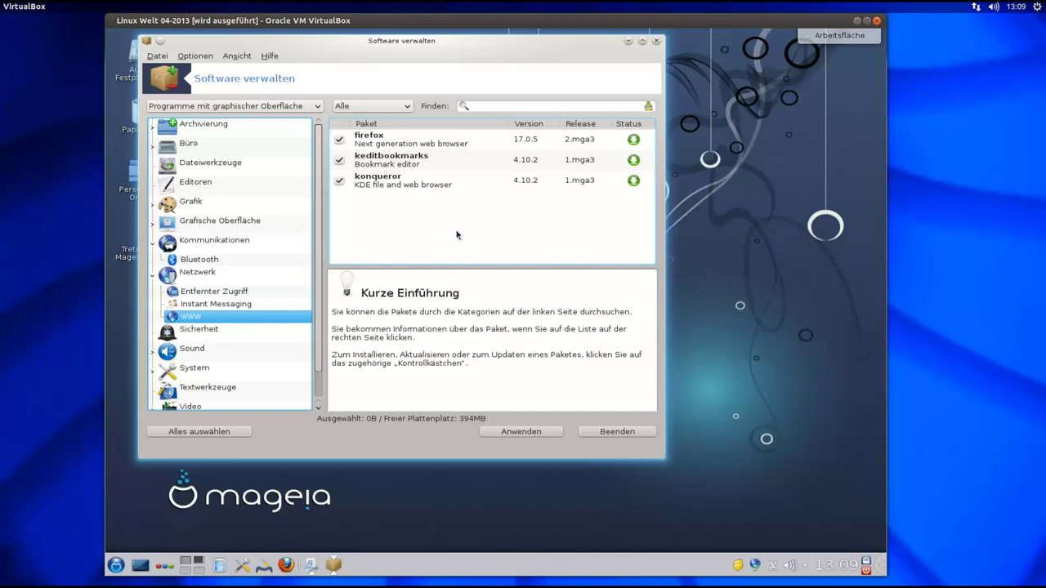
left_click(204, 304)
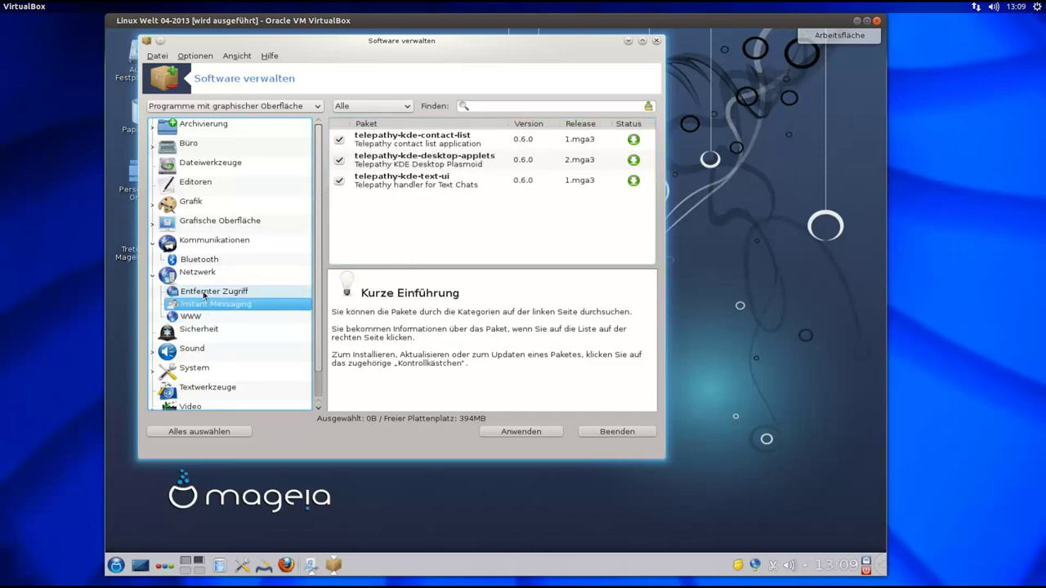
left_click(204, 293)
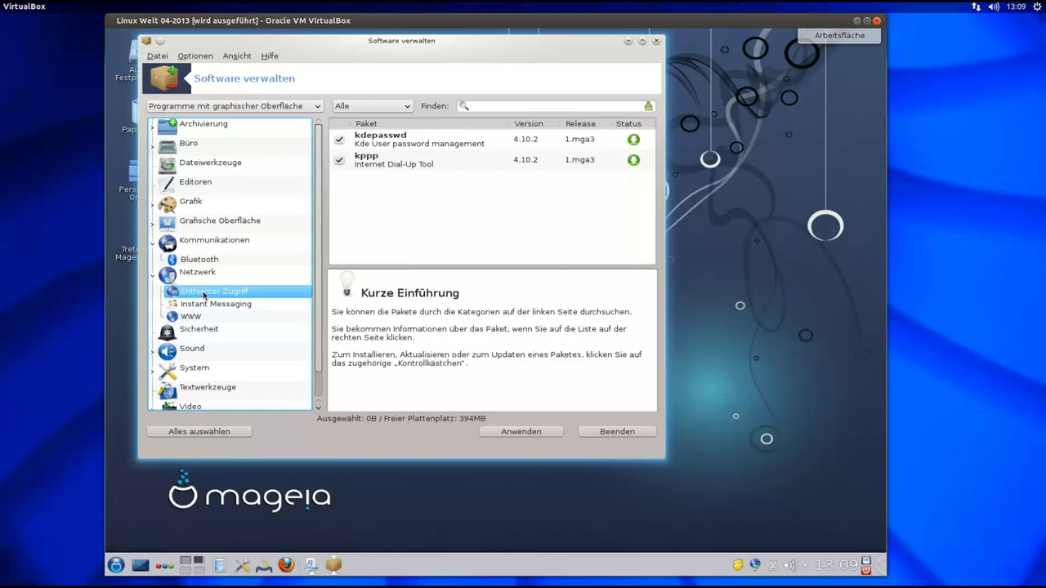
left_click(201, 259)
left_click(202, 242)
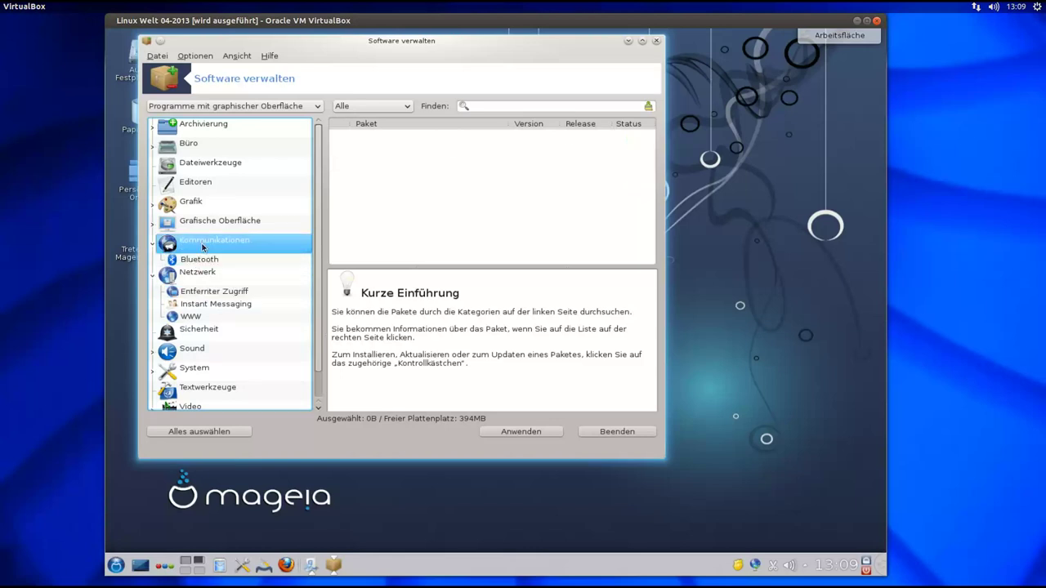
scroll(272, 335, "down", 1)
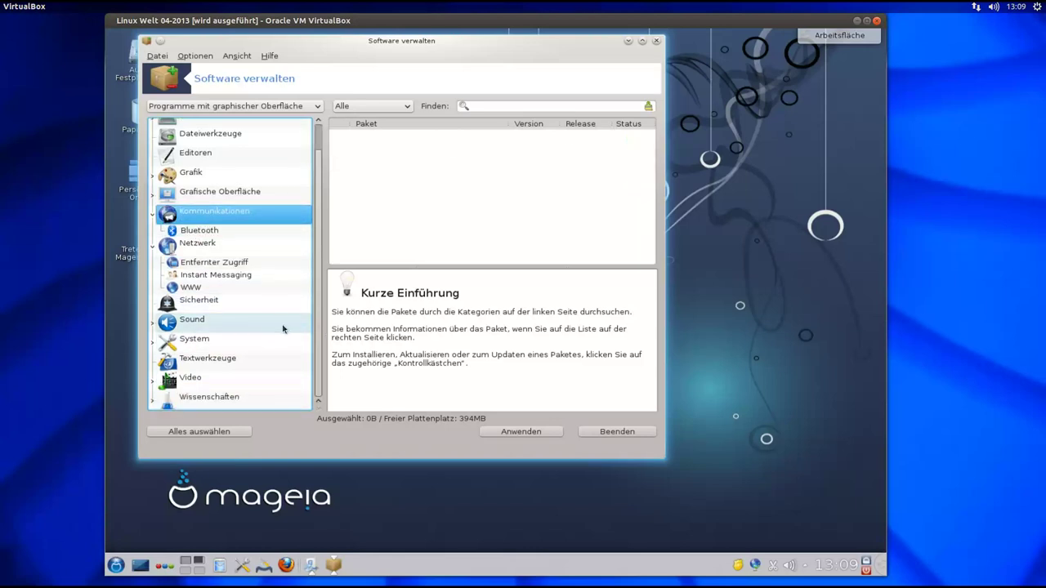
scroll(283, 329, "up", 1)
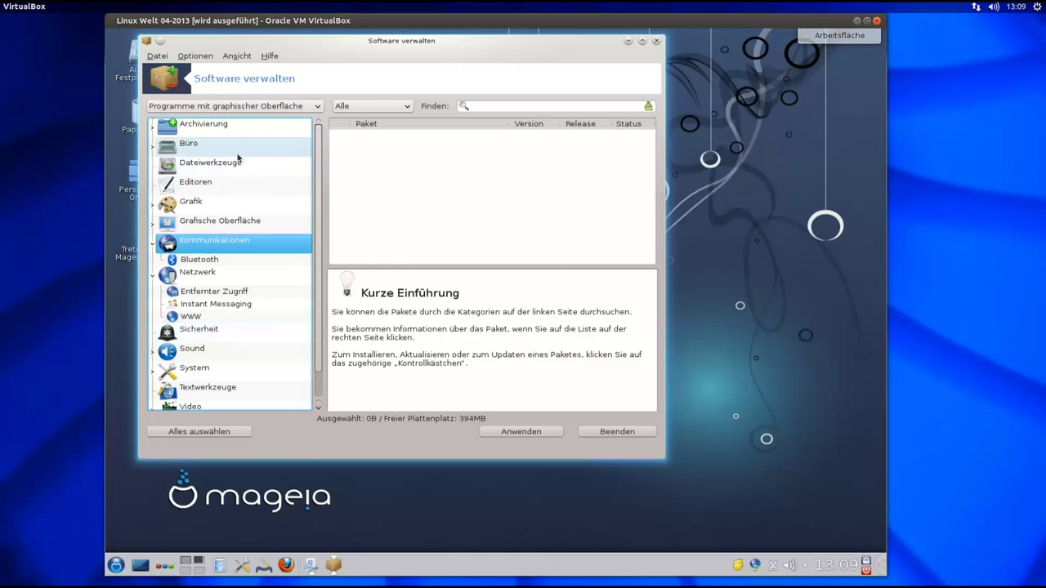
- Reposition the Software verwalten window, search its packages for "mail", and close the software manager
left_click_drag(374, 46, 409, 54)
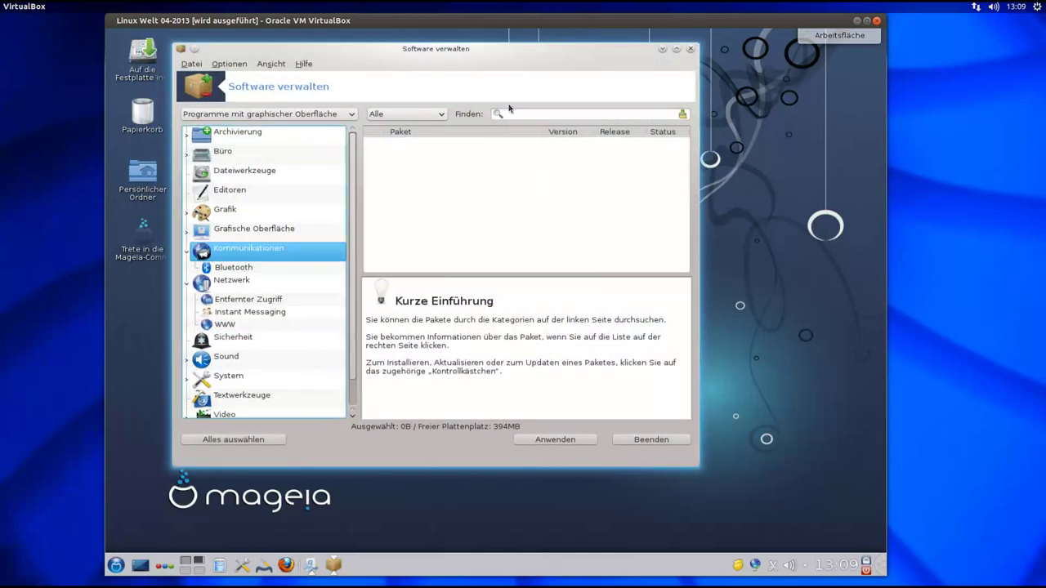
left_click(526, 114)
left_click(503, 114)
type("mail")
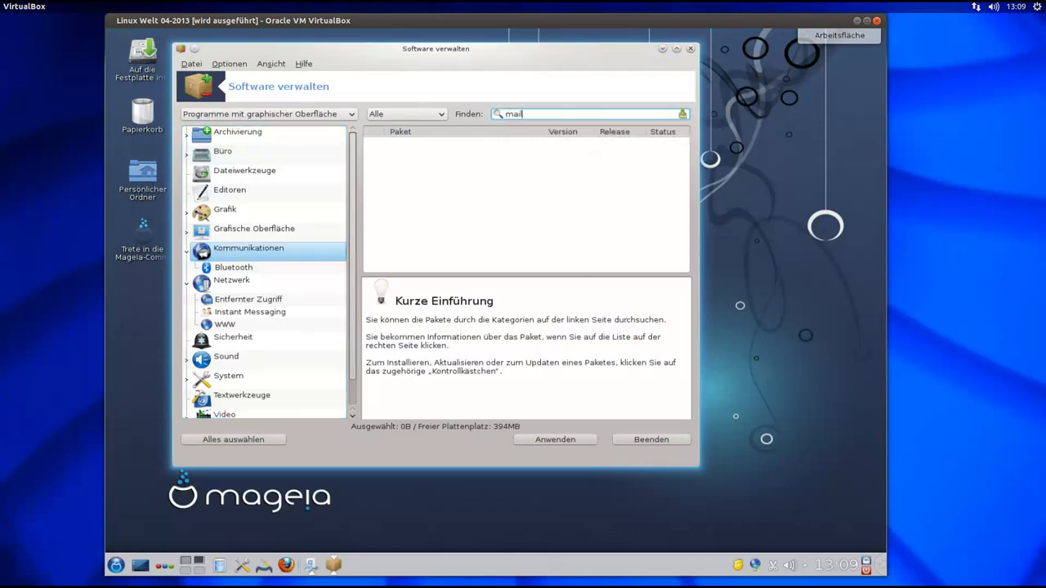
key("Return")
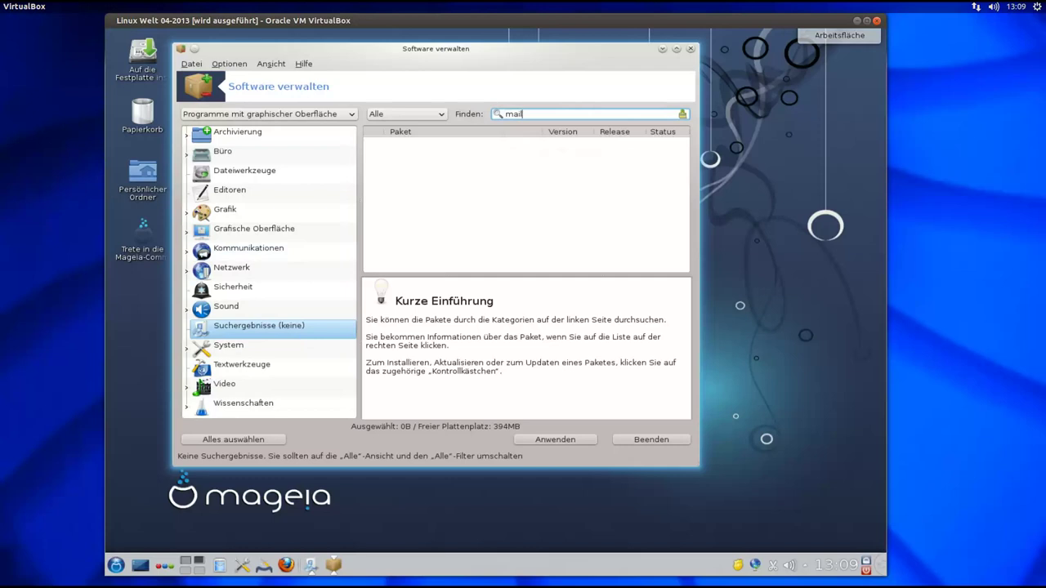
left_click(691, 50)
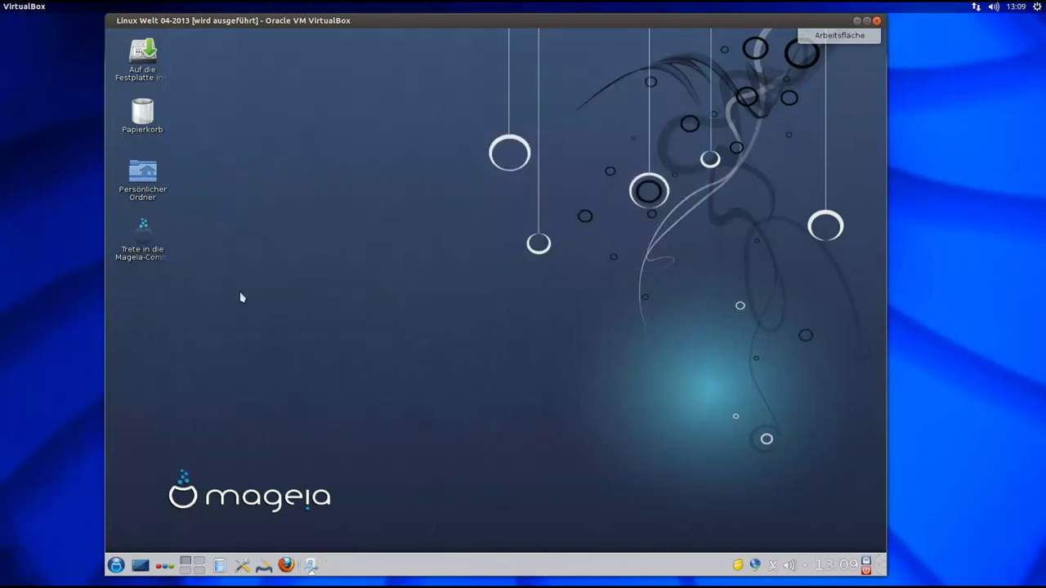
- Open the KDE help center from the Dokumentation programs and dismiss the MSEC security check notification
left_click(115, 566)
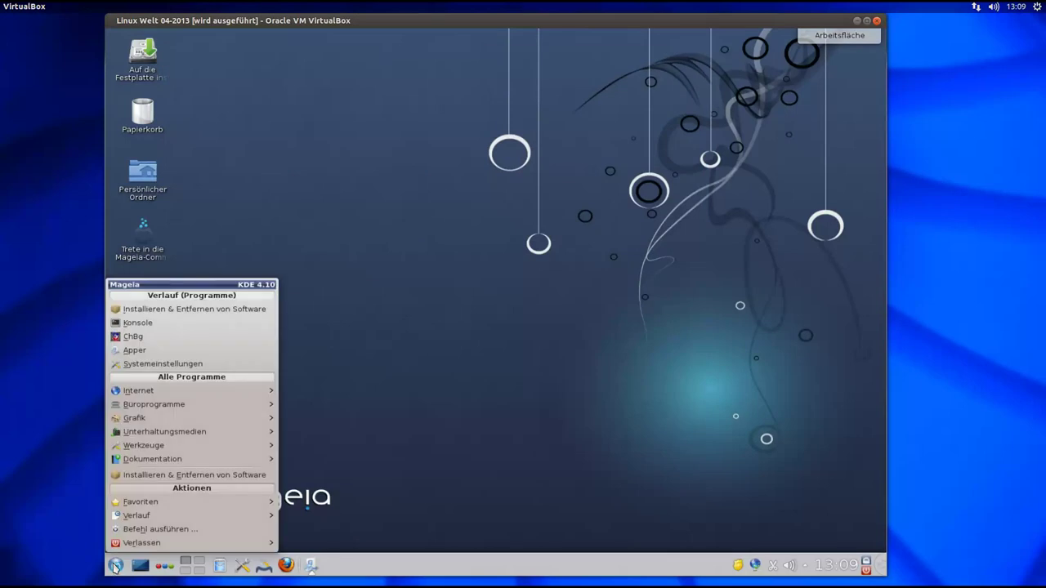
mouse_move(144, 392)
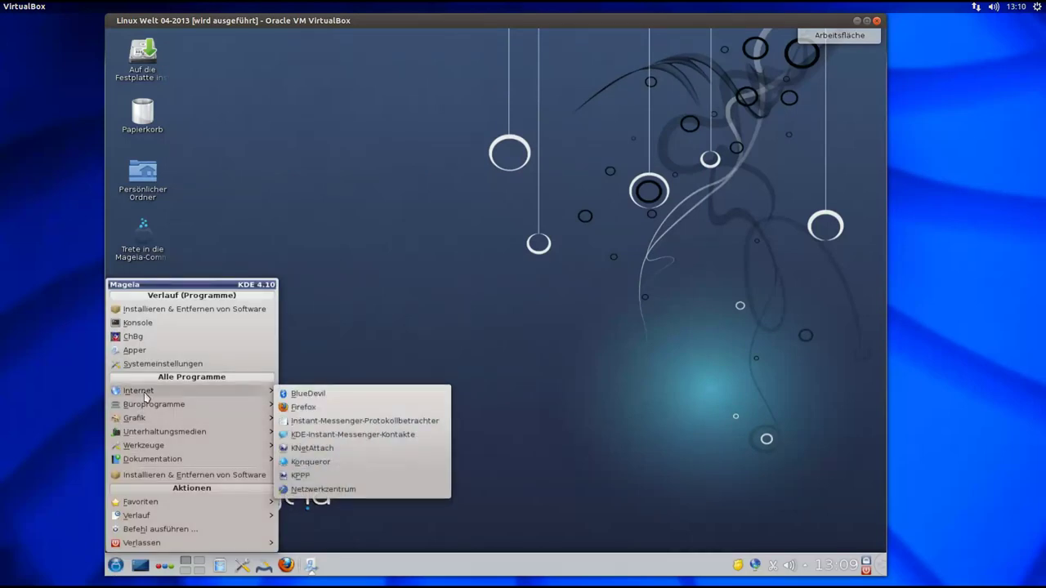
mouse_move(168, 463)
left_click(308, 475)
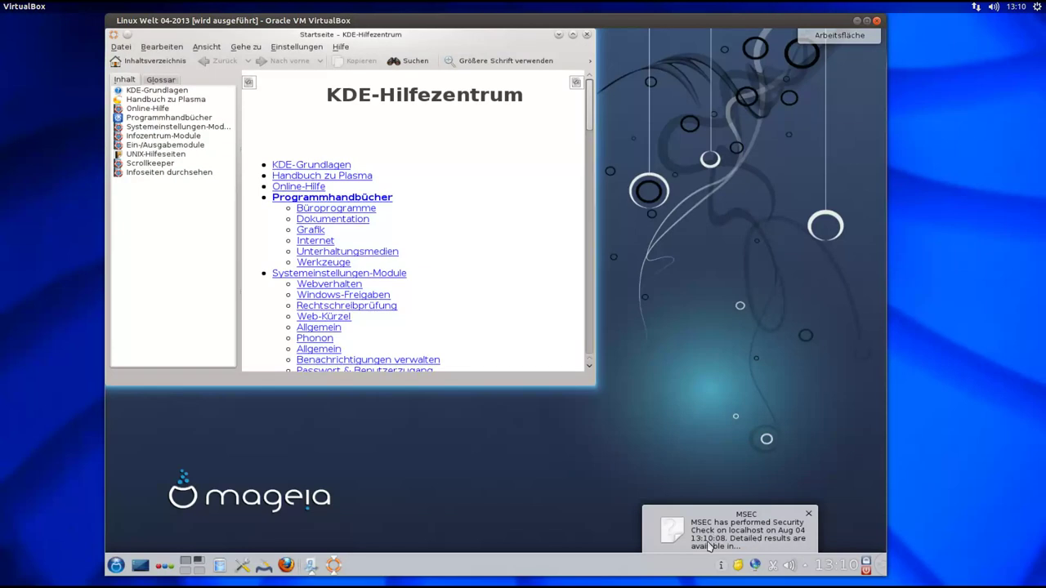
left_click(809, 515)
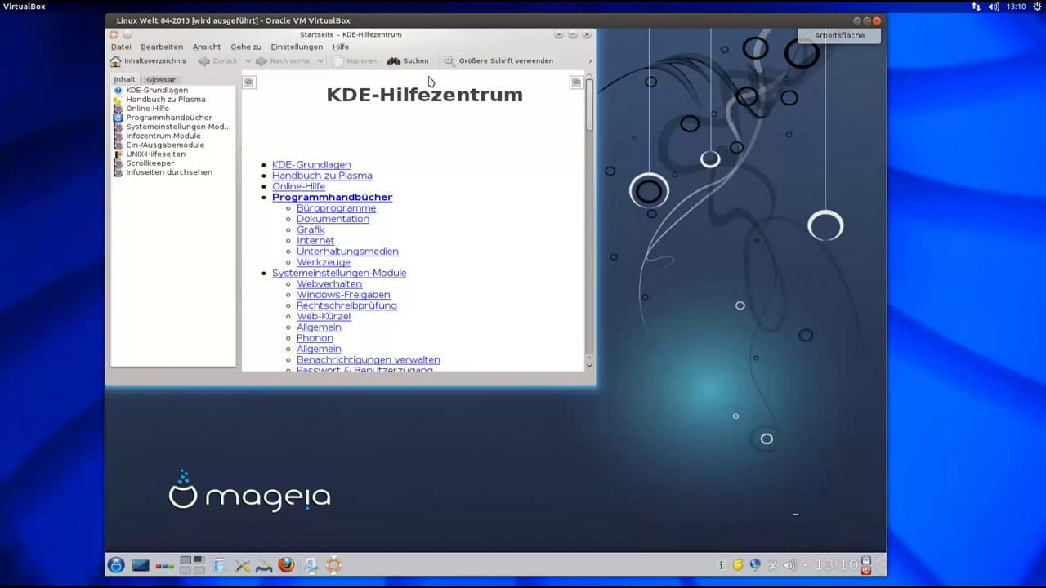
- Maximize the KDE help center and search the start page for "mail"
double_click(418, 36)
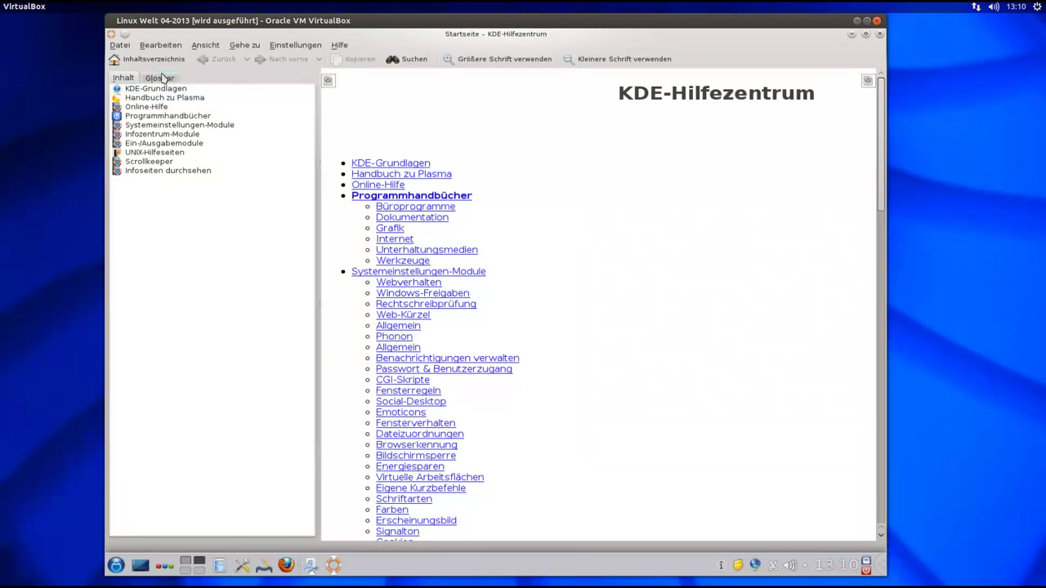
left_click(173, 49)
left_click(160, 94)
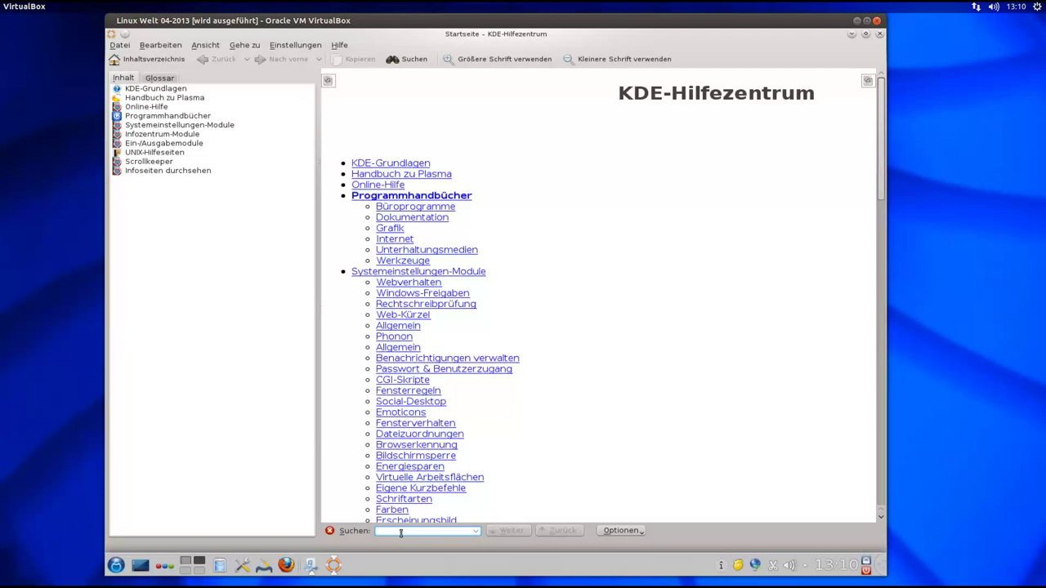
type("mail")
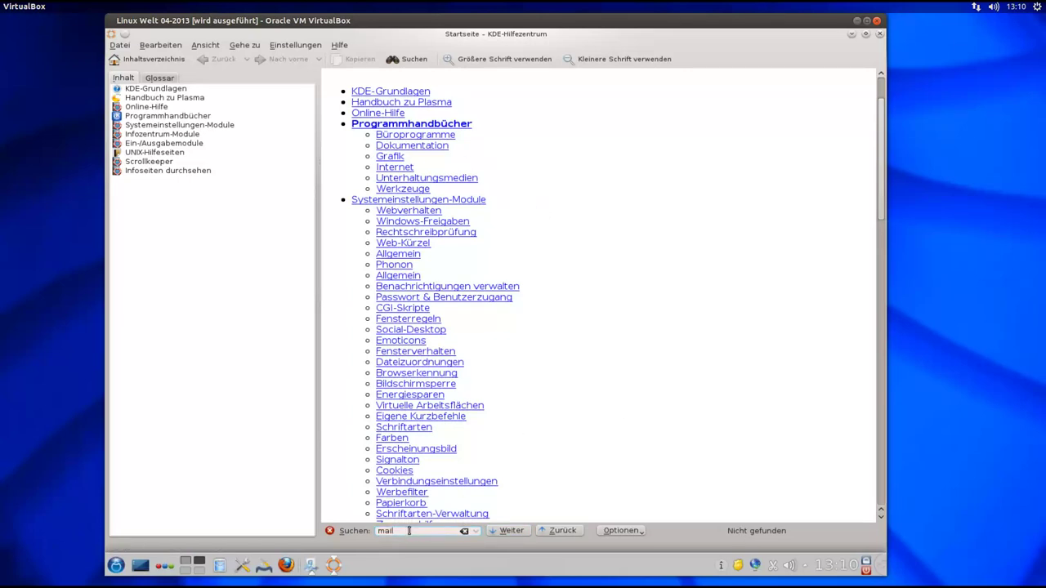
- Replace the search term with "email", look through the help center's table of contents, and close the help center
key("BackSpace")
key("BackSpace")
key("BackSpace")
key("BackSpace")
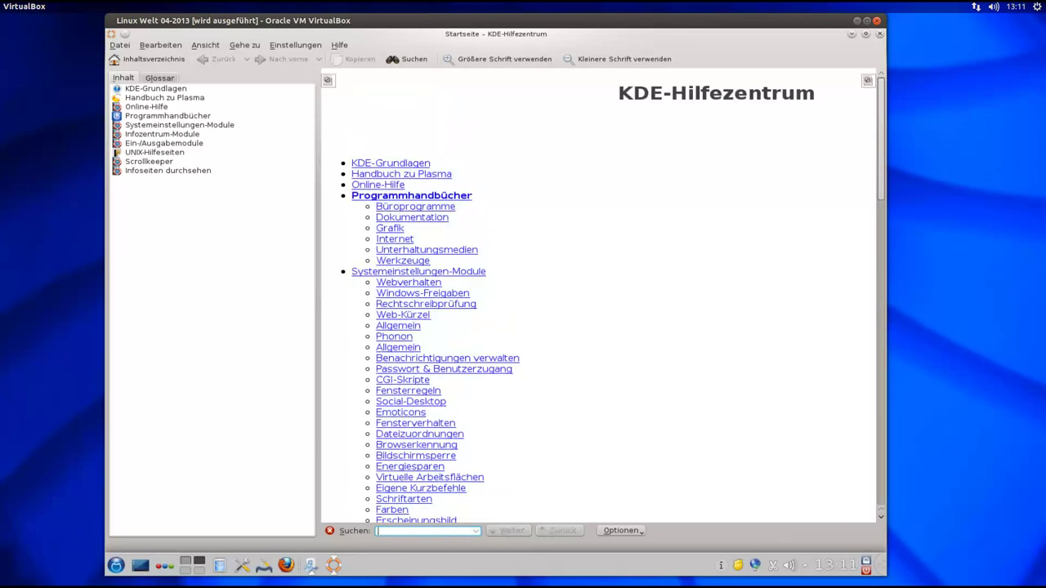
type("email")
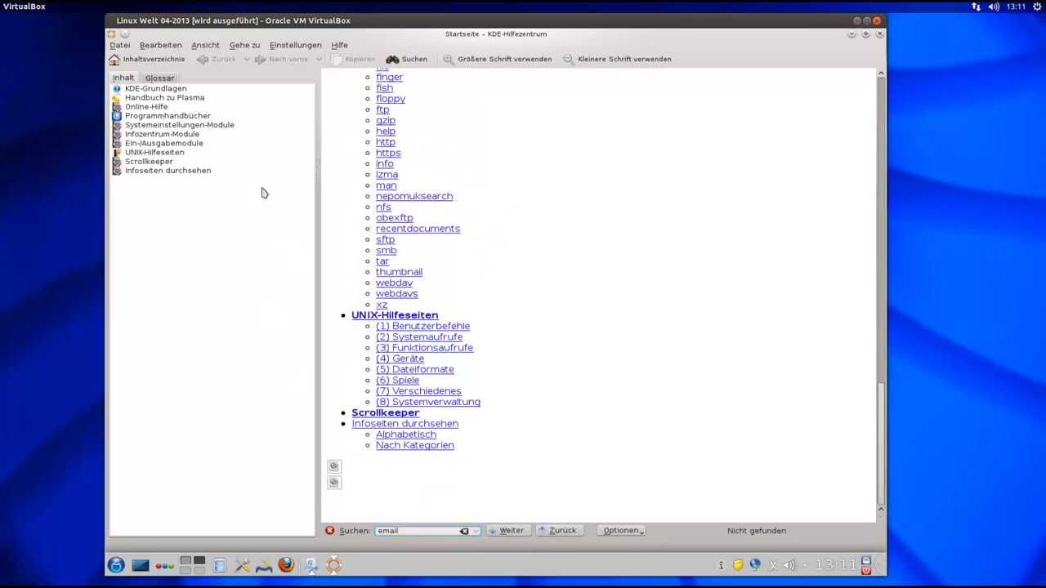
scroll(520, 249, "up", 8)
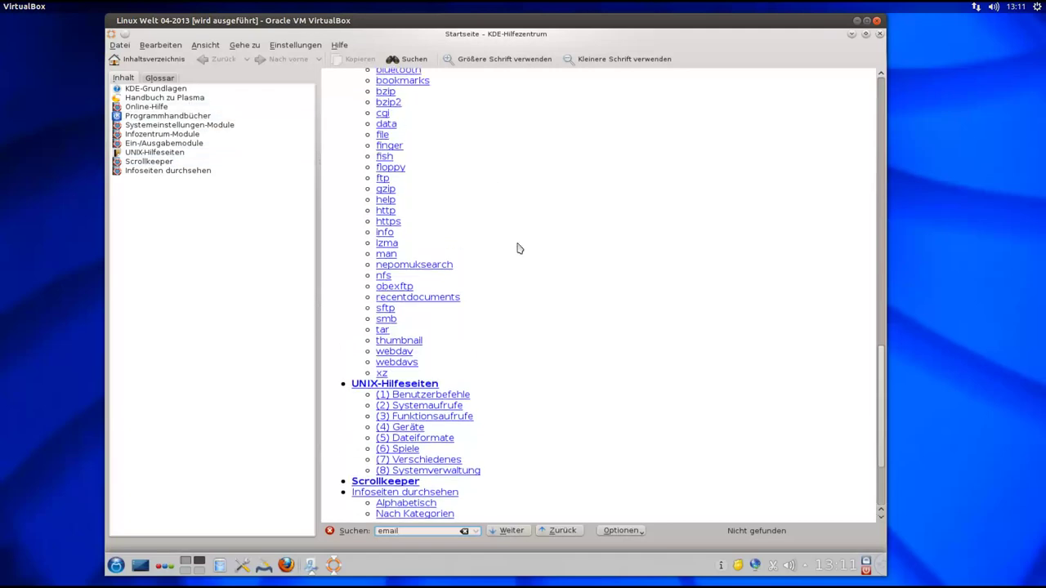
scroll(523, 245, "up", 5)
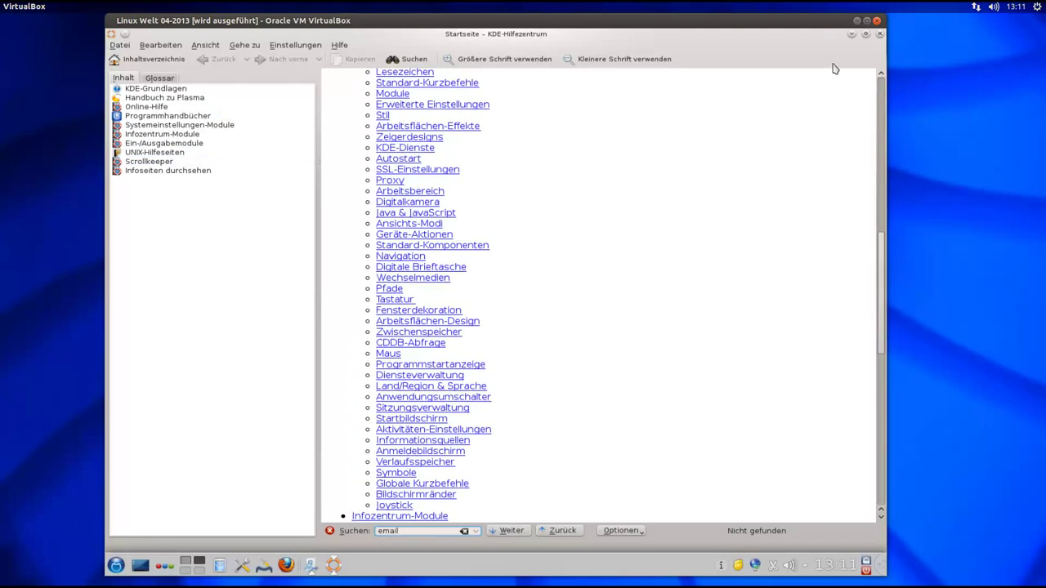
left_click(880, 34)
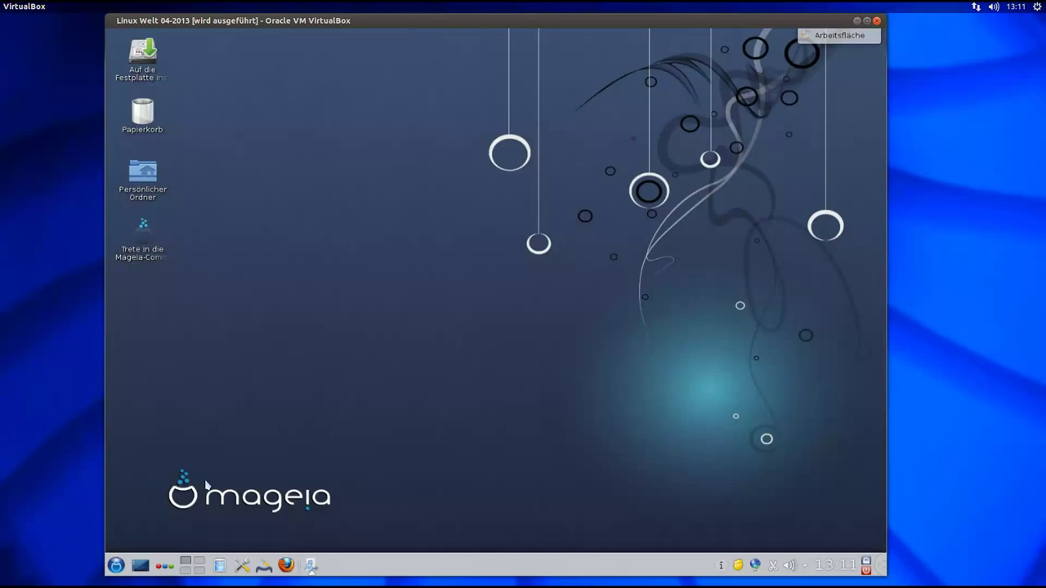
- Open the Mageia-Kontrollzentrum from the Favoriten and view its Netzwerk & Internet, Hardware and Software verwalten sections
left_click(115, 564)
mouse_move(135, 504)
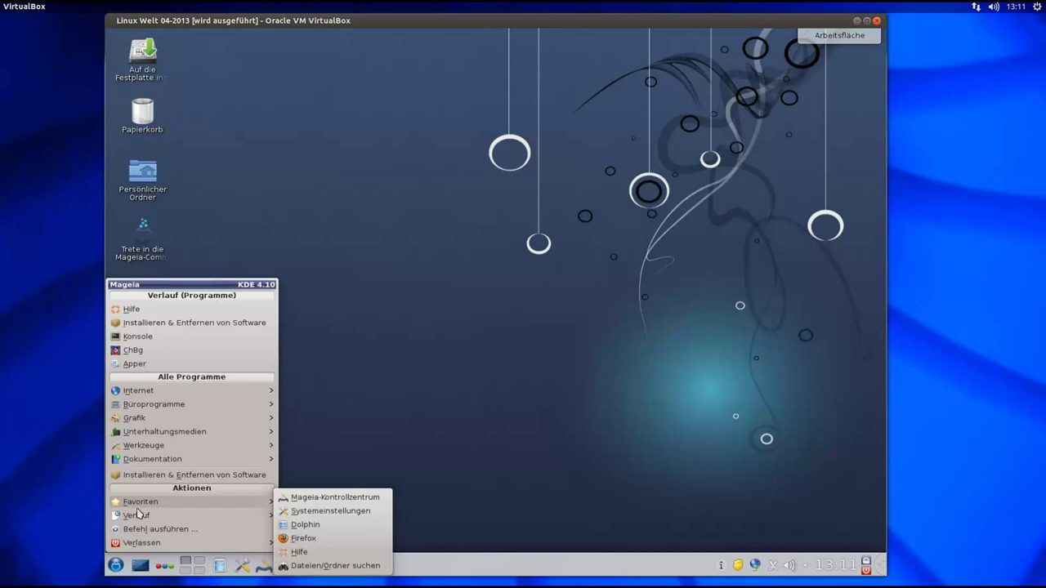
mouse_move(148, 502)
left_click(291, 500)
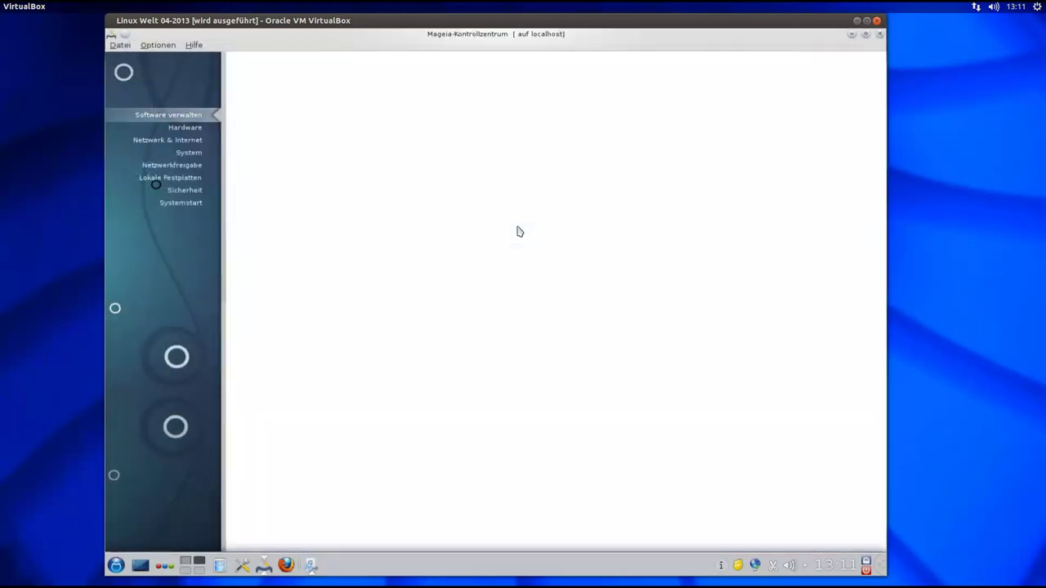
left_click(187, 142)
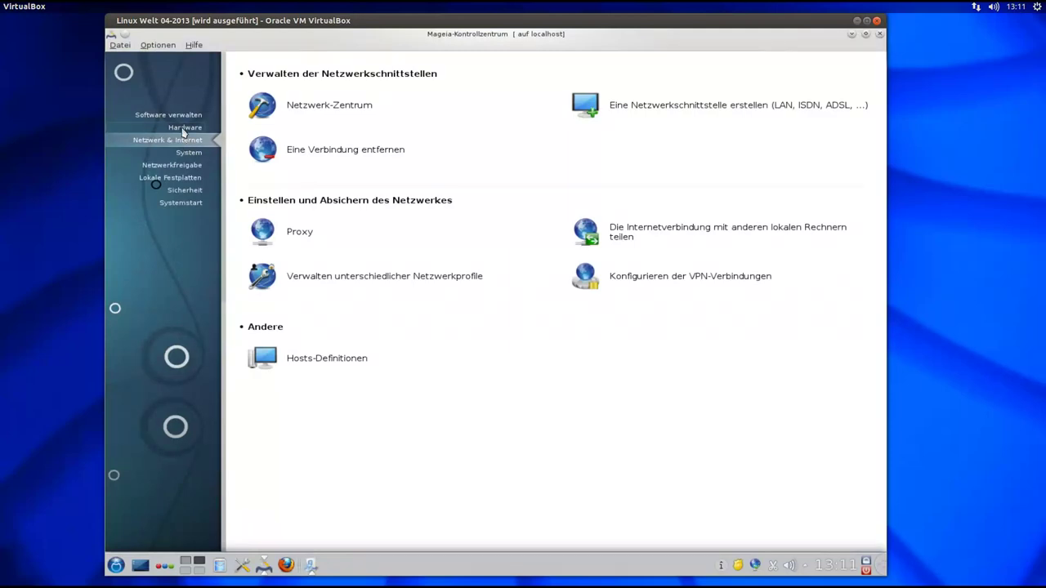
left_click(183, 129)
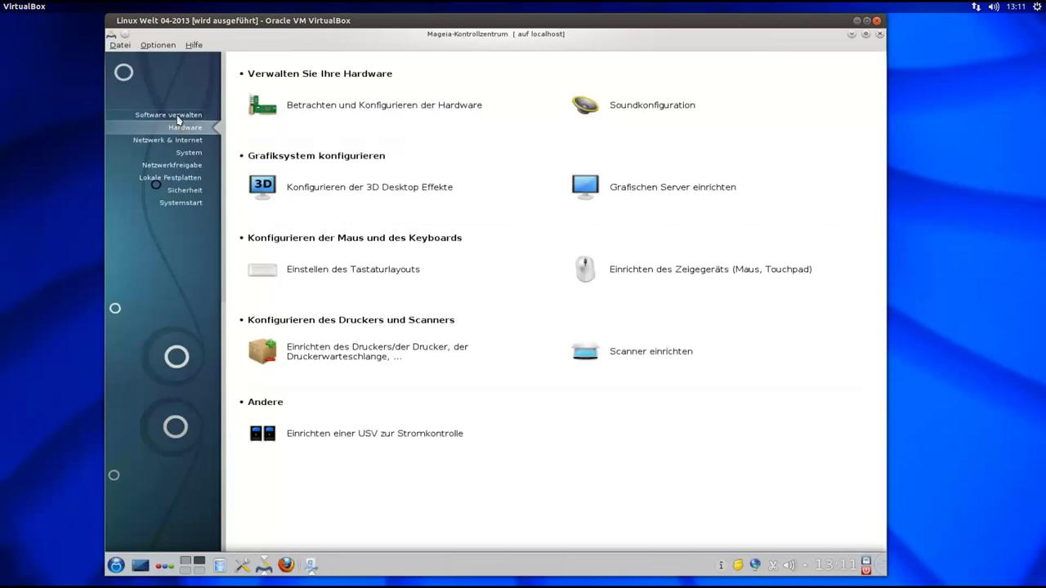
left_click(181, 115)
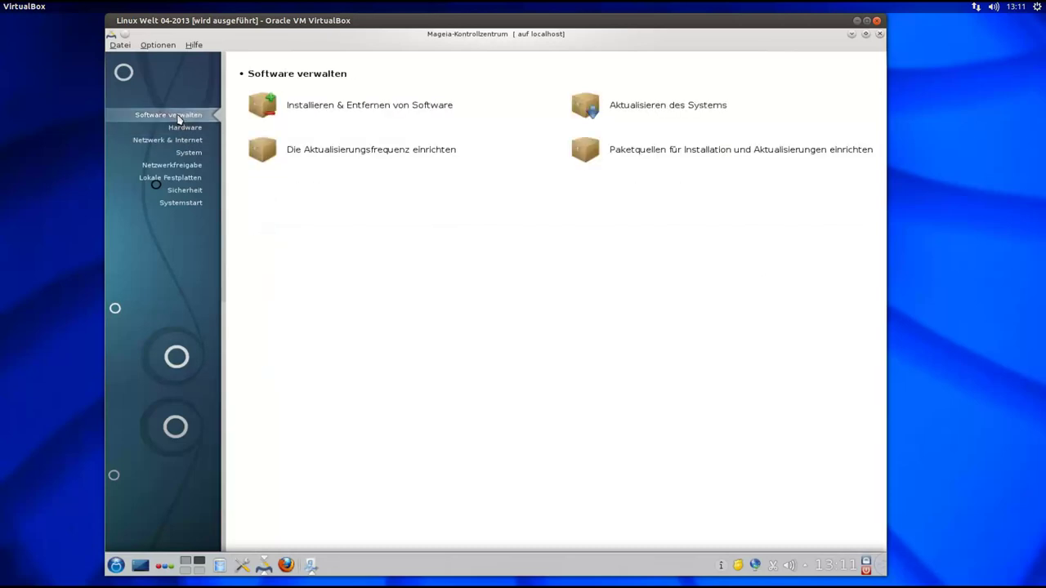
- Open Installieren & Entfernen von Software, search the graphical packages for "thunderbird", and dismiss the MSEC notification
left_click(331, 108)
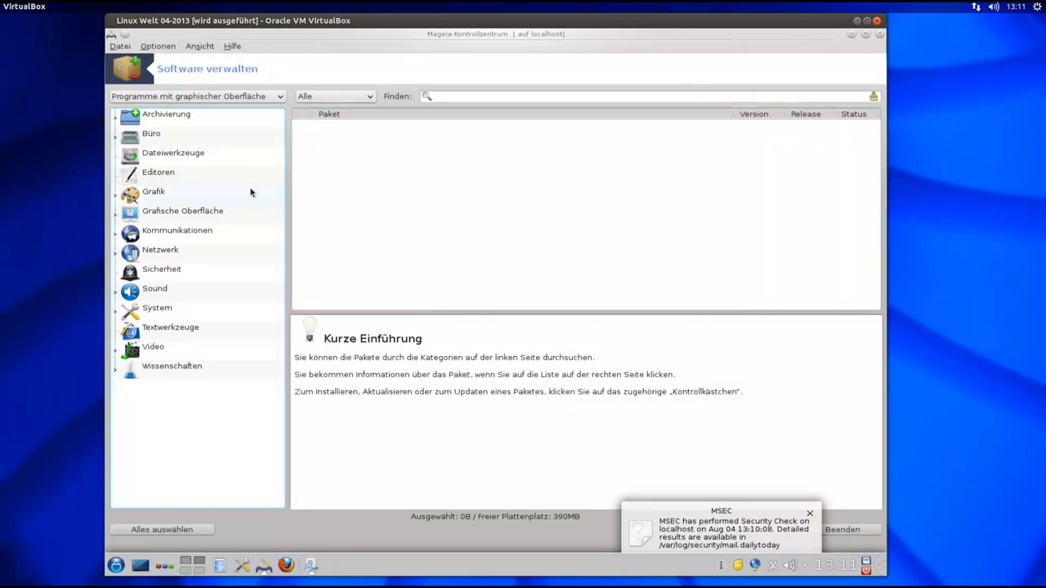
left_click(478, 98)
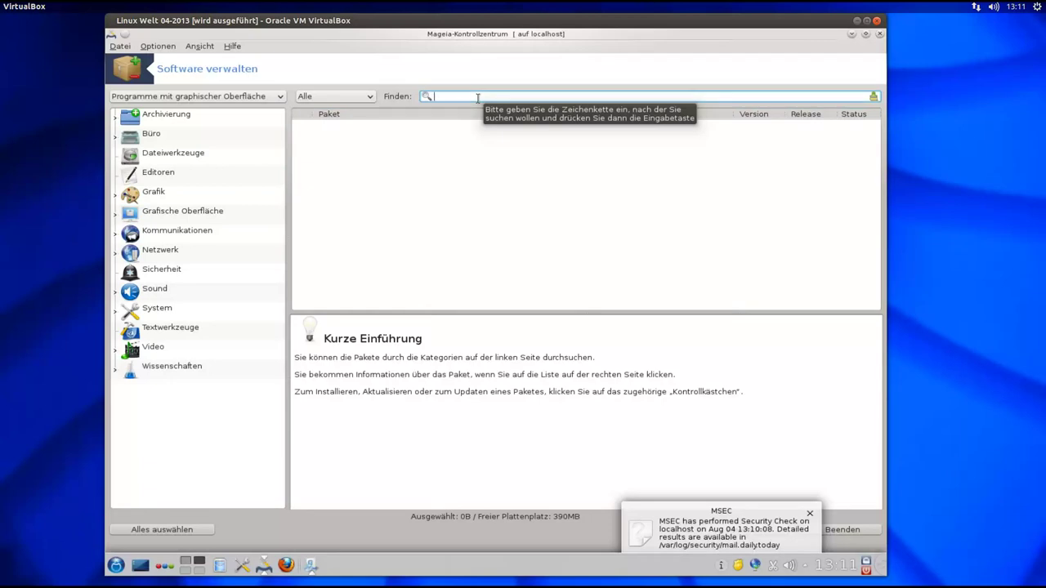
type("thunderbird")
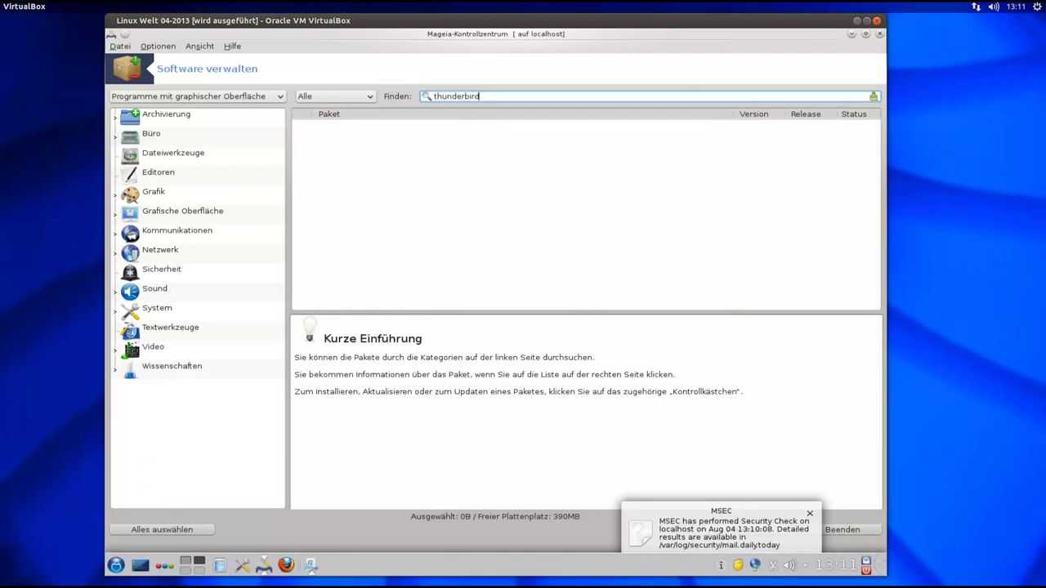
key("Return")
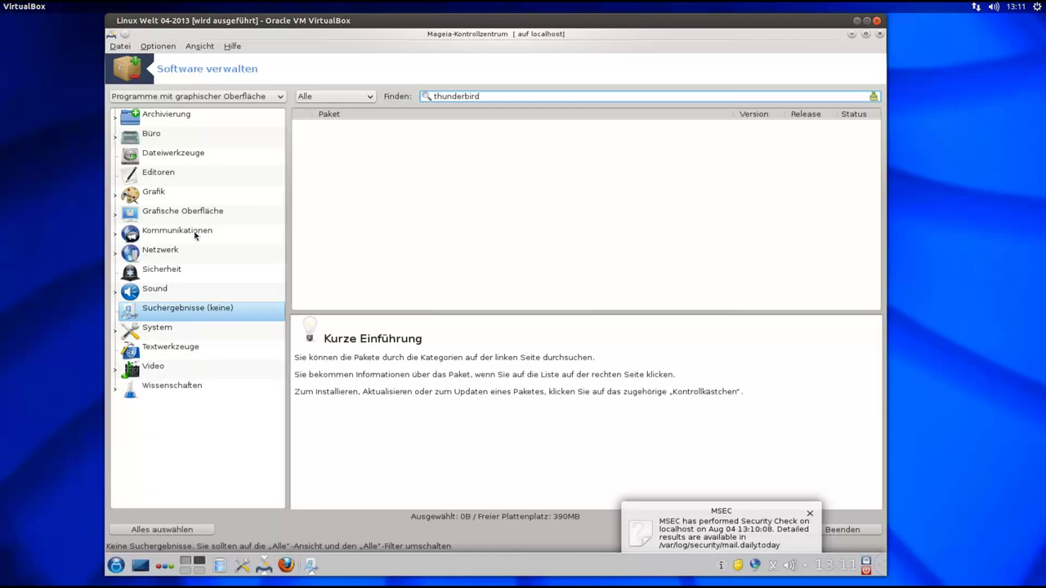
left_click(184, 308)
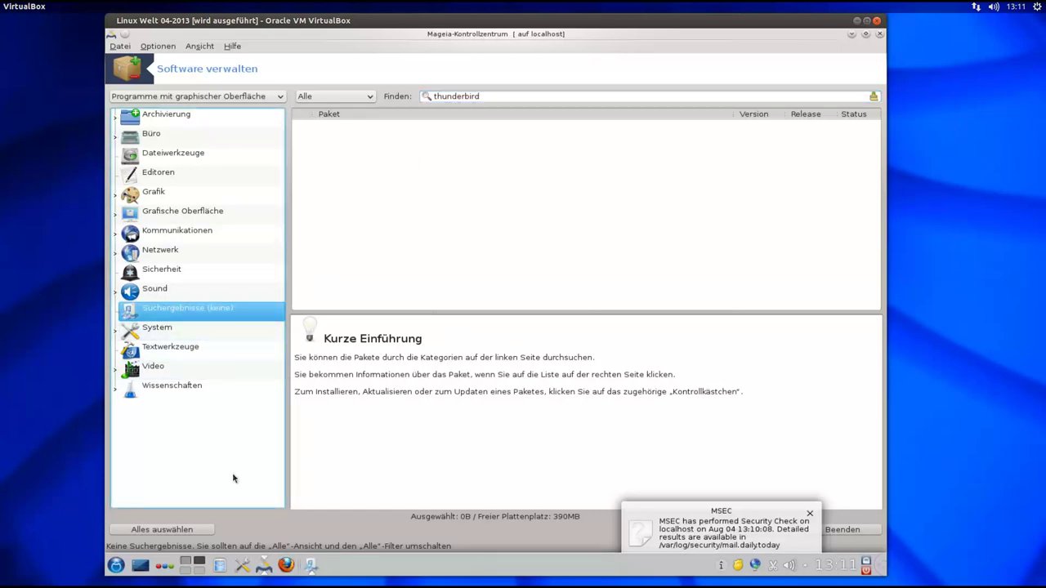
left_click(810, 514)
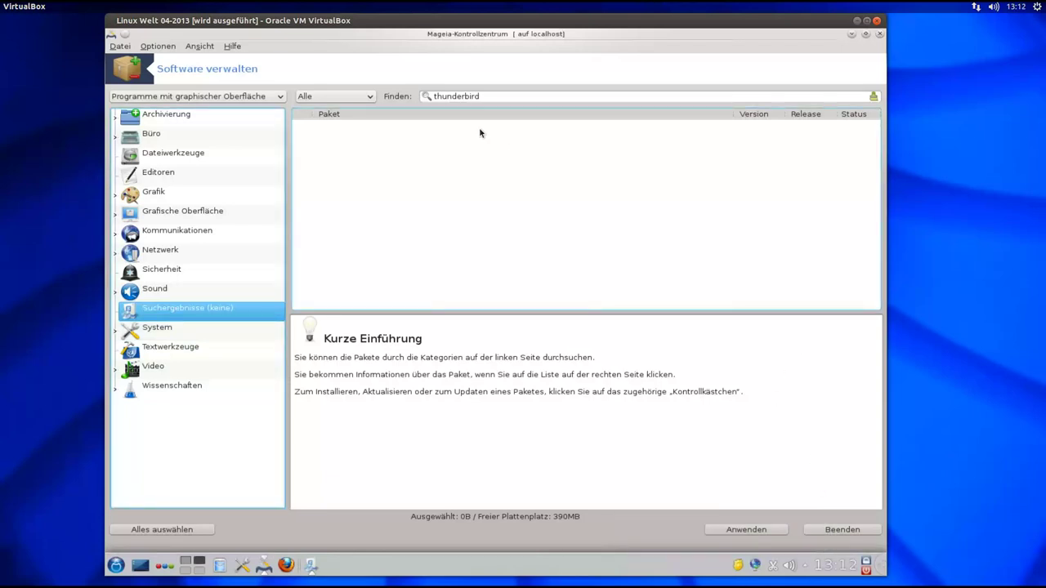
- Examine the package manager's Optionen, Ansicht and Hilfe commands, then view the Rpmdrake info dialog and close it
left_click(158, 46)
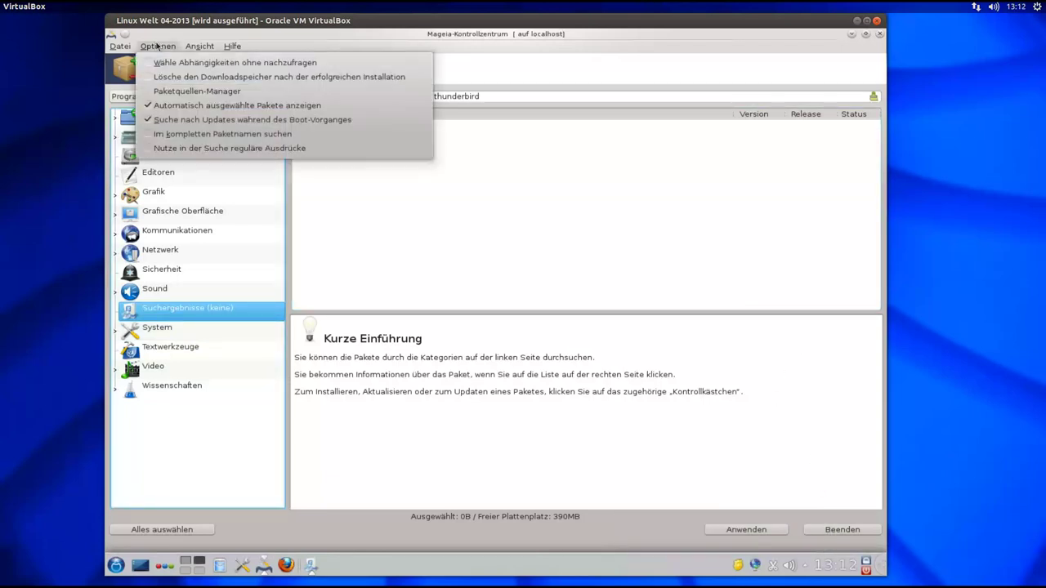
mouse_move(196, 48)
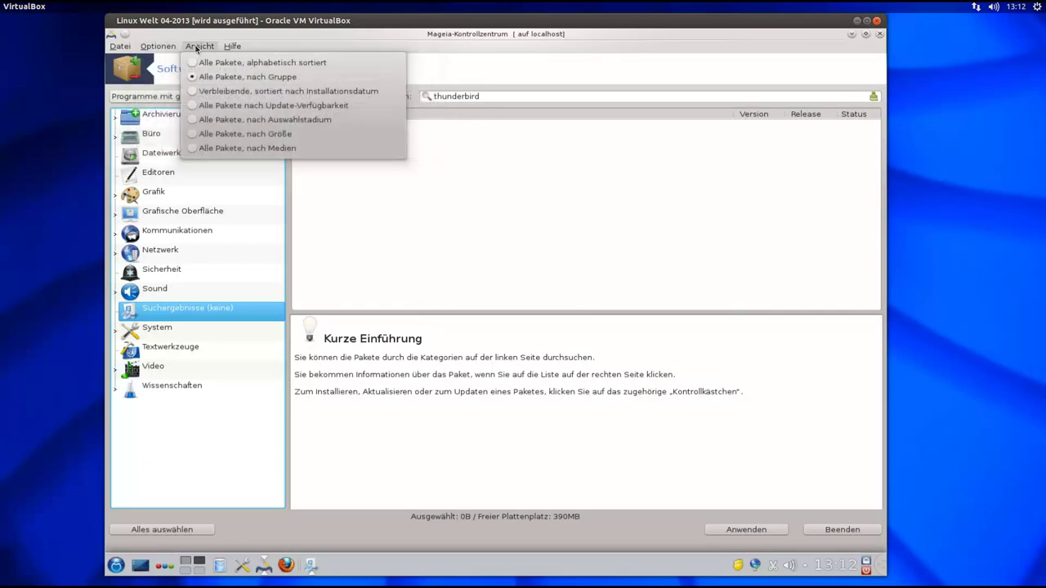
mouse_move(238, 49)
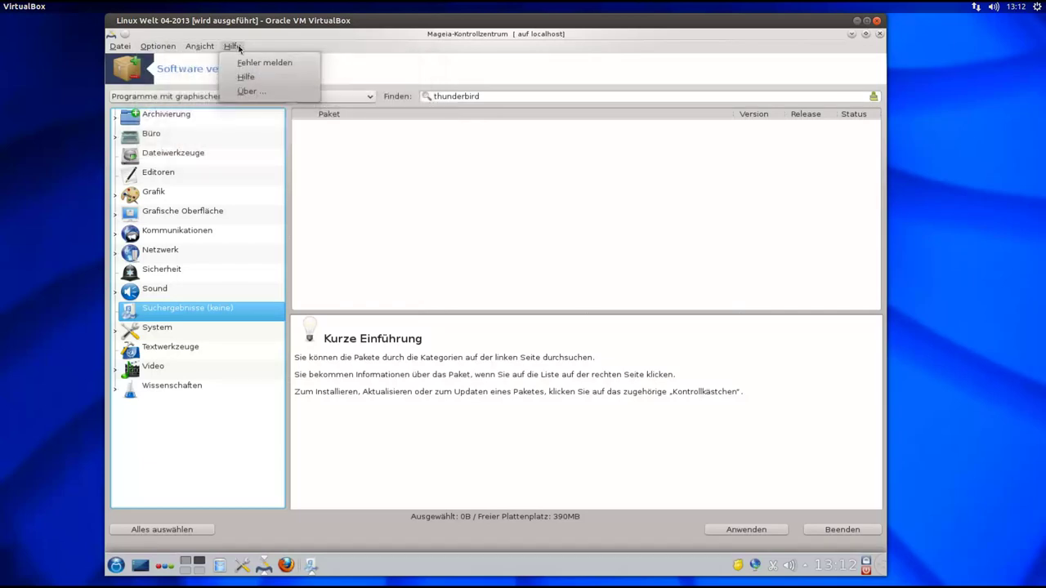
left_click(250, 91)
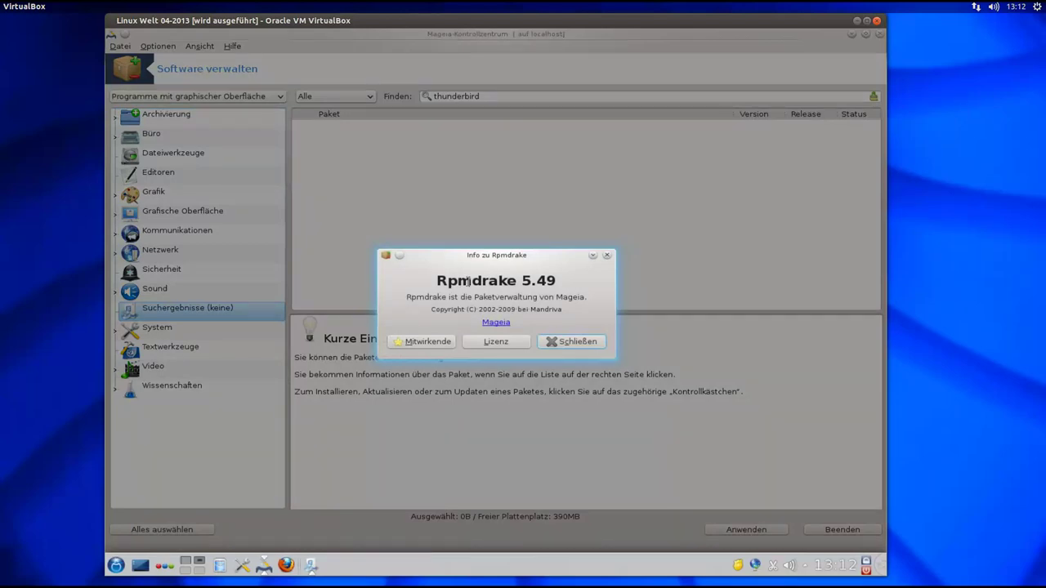
left_click_drag(471, 280, 439, 281)
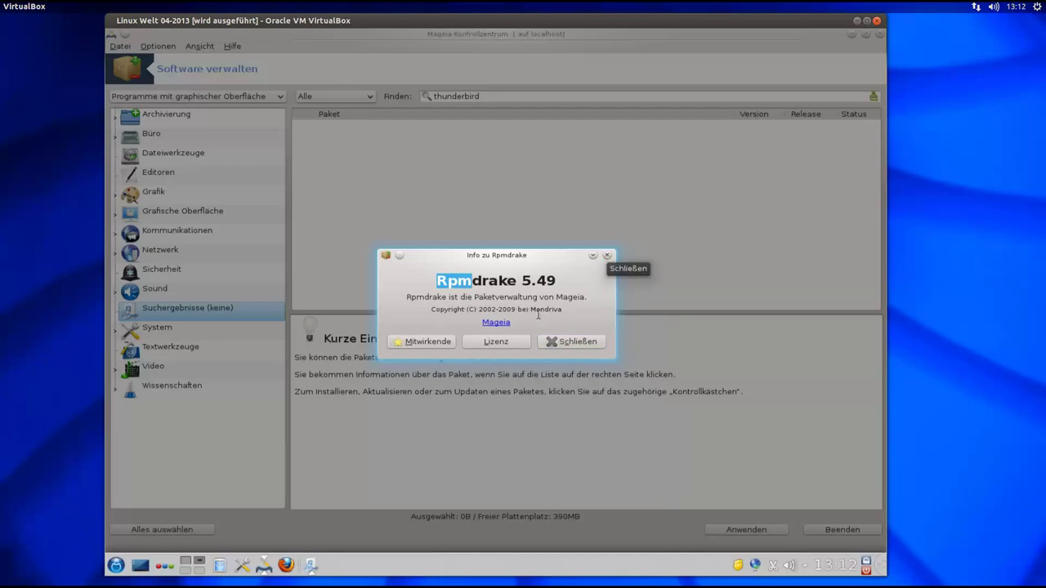
left_click_drag(531, 309, 558, 309)
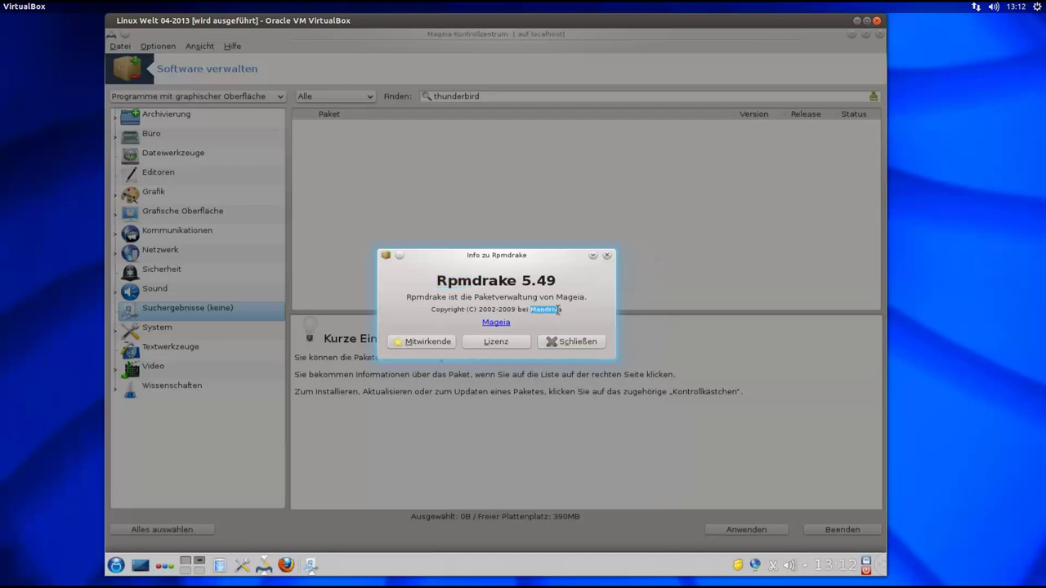
left_click(607, 256)
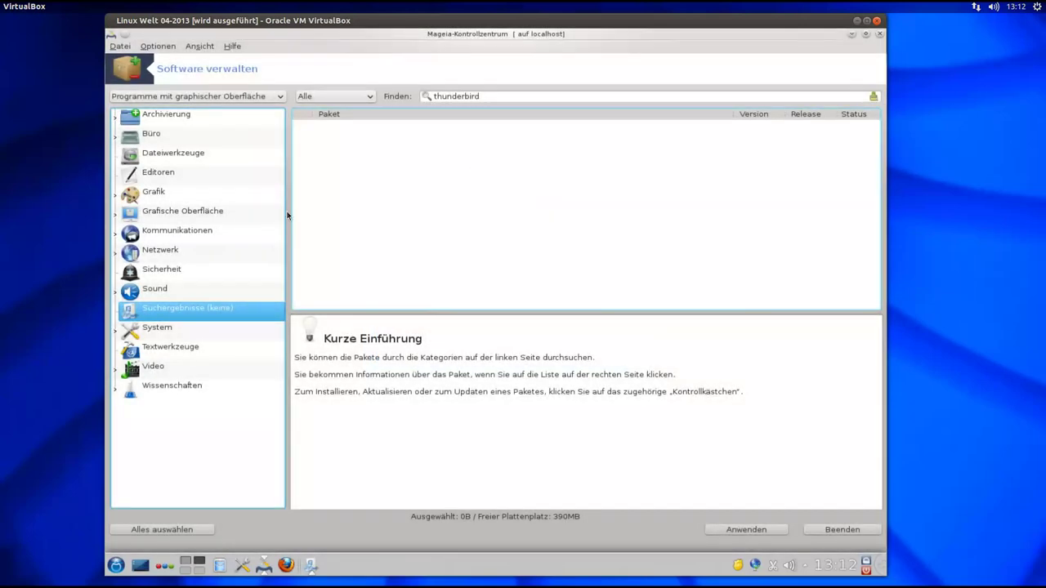
- Expand the Kommunikationen package category, leave the software manager, view the Systemstart section, and close the Mageia-Kontrollzentrum
left_click(193, 234)
left_click(116, 236)
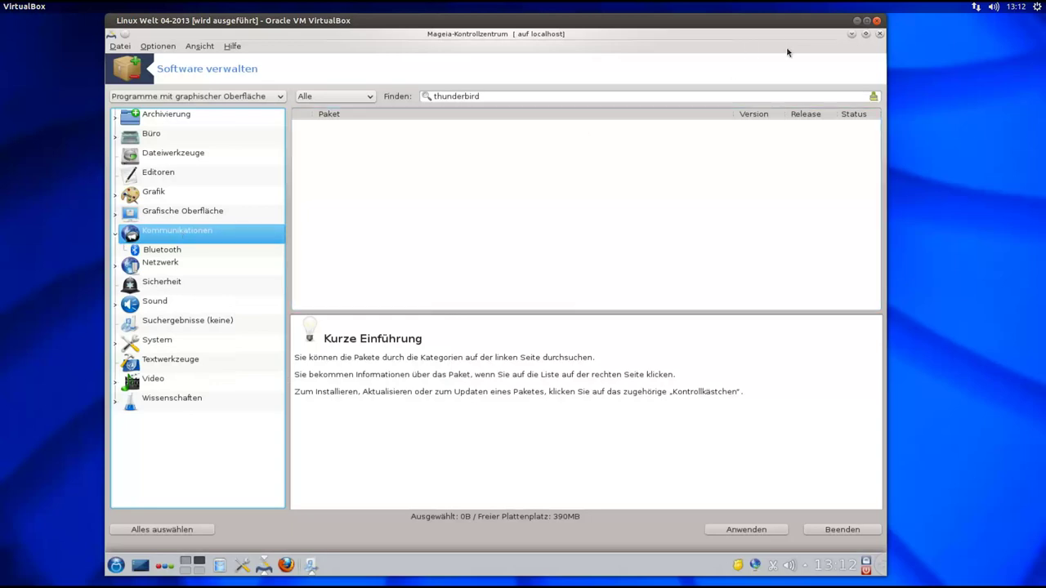
left_click(880, 34)
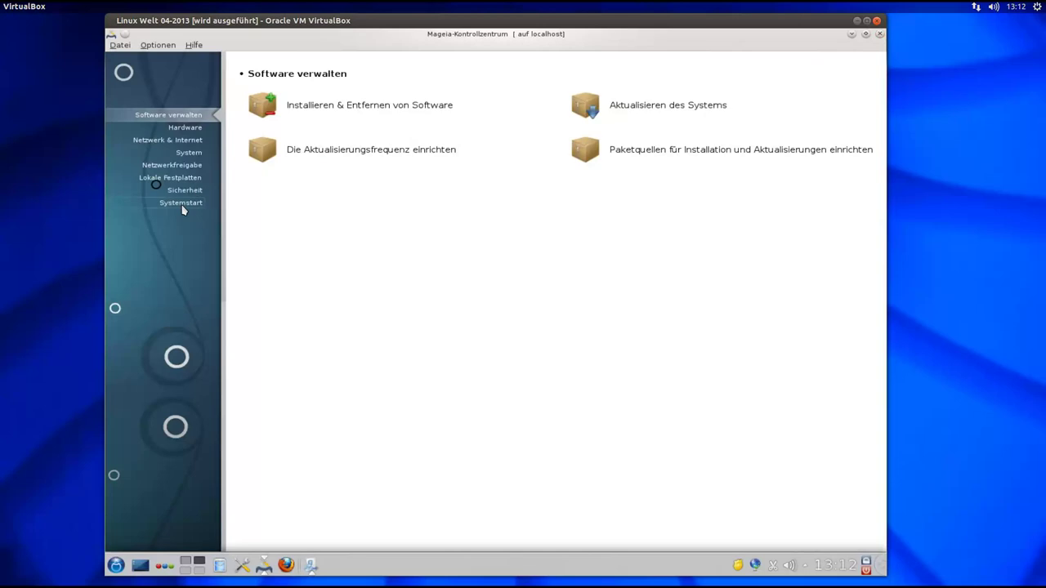
left_click(181, 203)
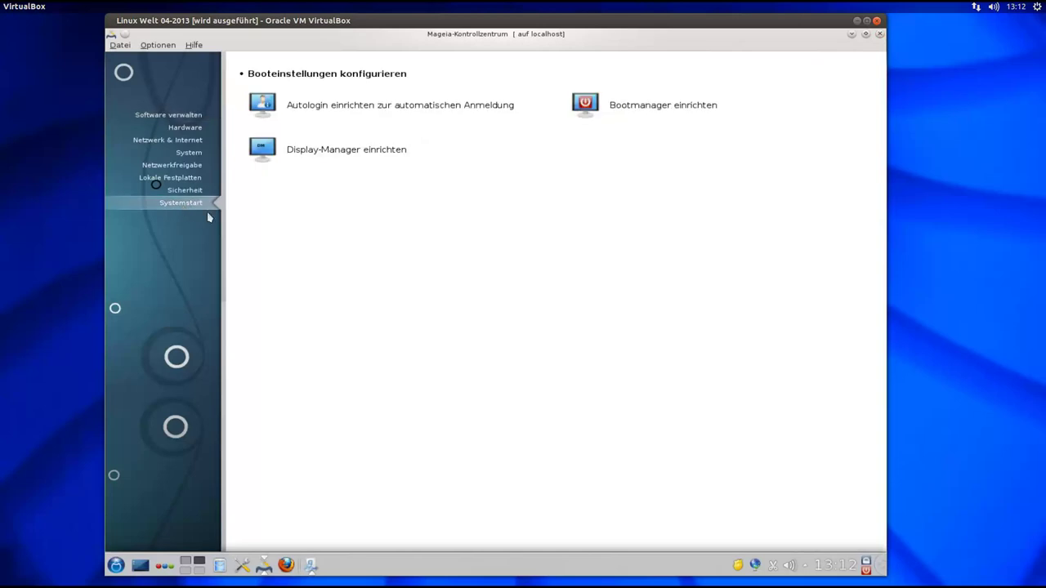
left_click(880, 34)
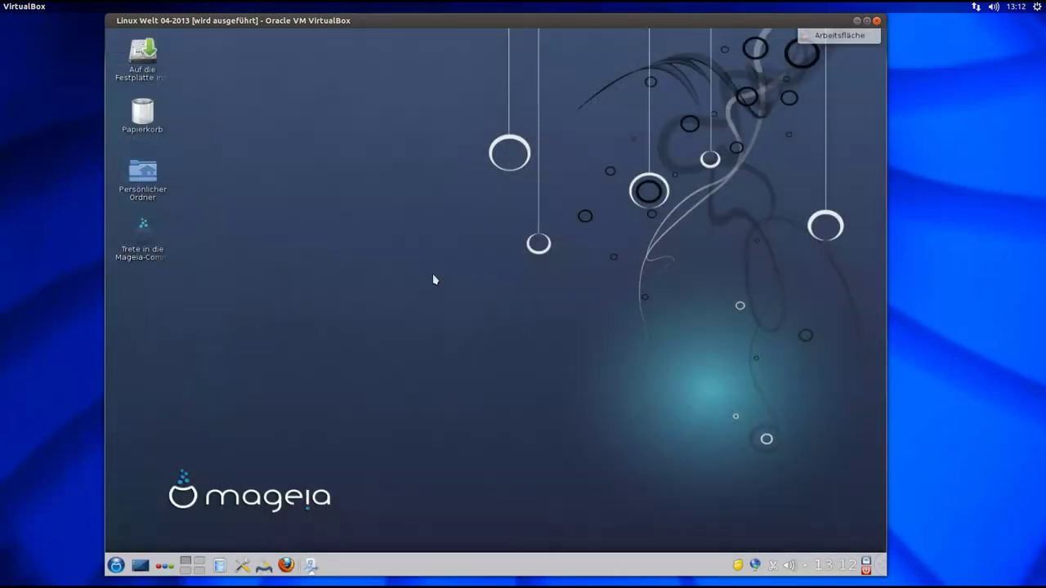
- Open the Persönlicher Ordner from the desktop in Dolphin, move its window inward to view the folders, and close it
left_click(143, 179)
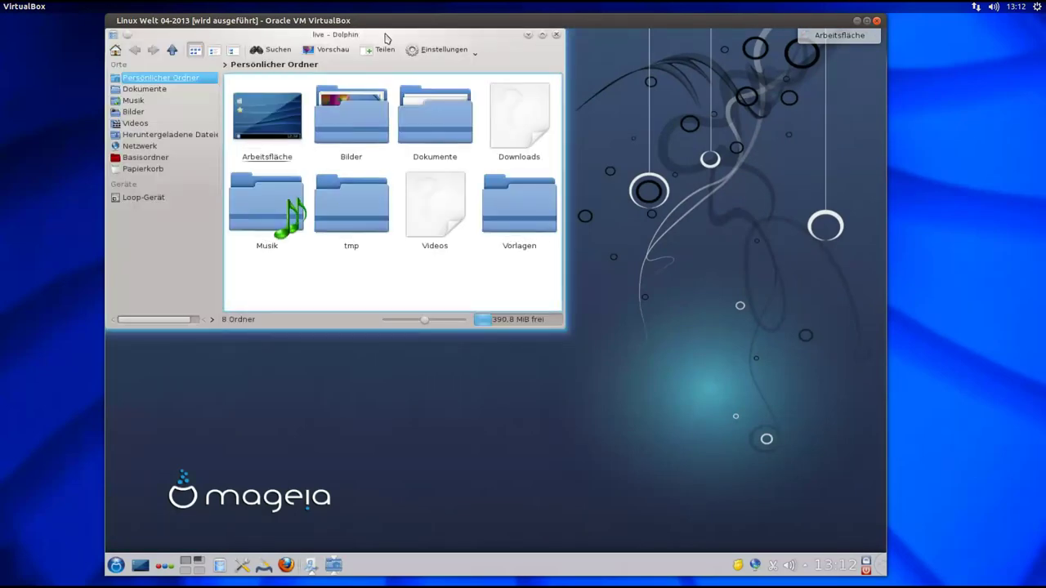
left_click_drag(405, 37, 521, 80)
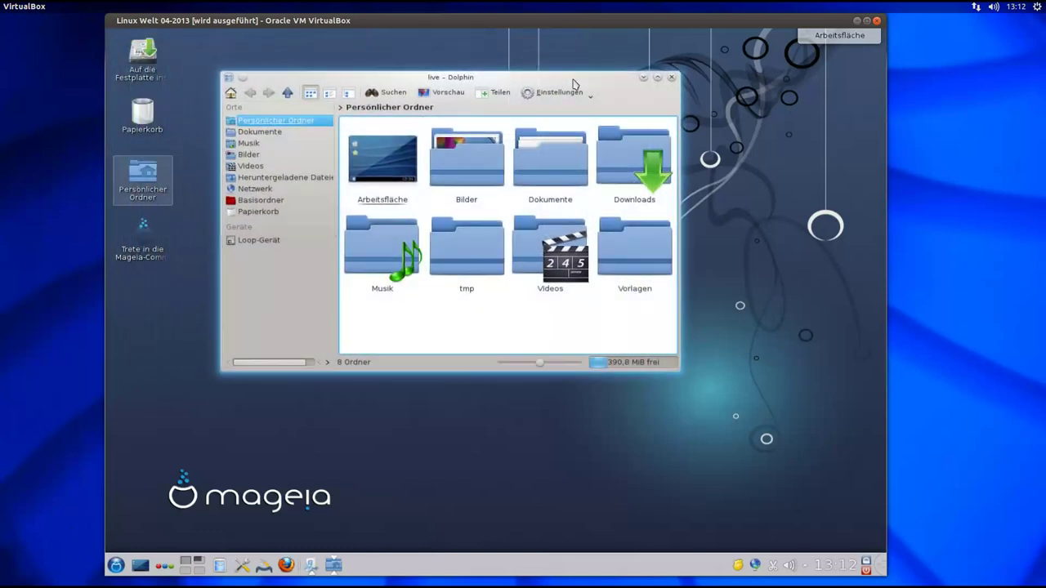
left_click(672, 78)
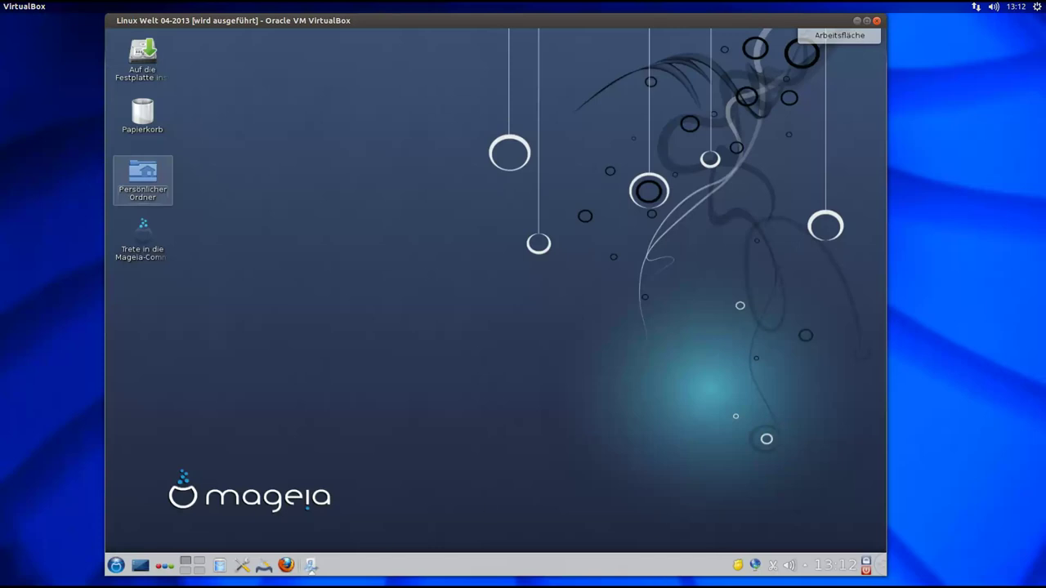
- Open the Mageia MCC User Manual in english from the Dokumentation programs and maximize its browser window
left_click(116, 567)
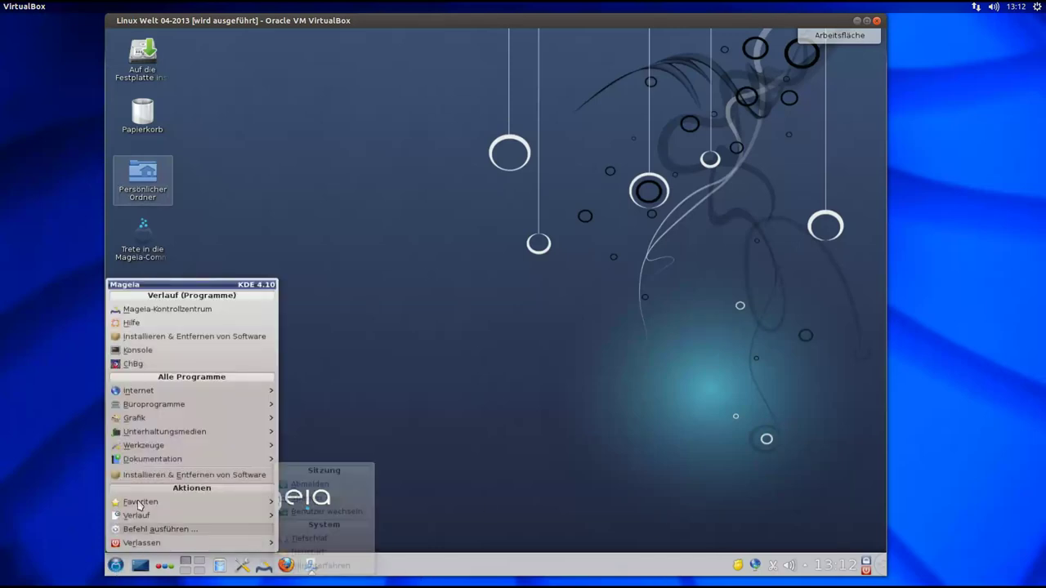
mouse_move(143, 507)
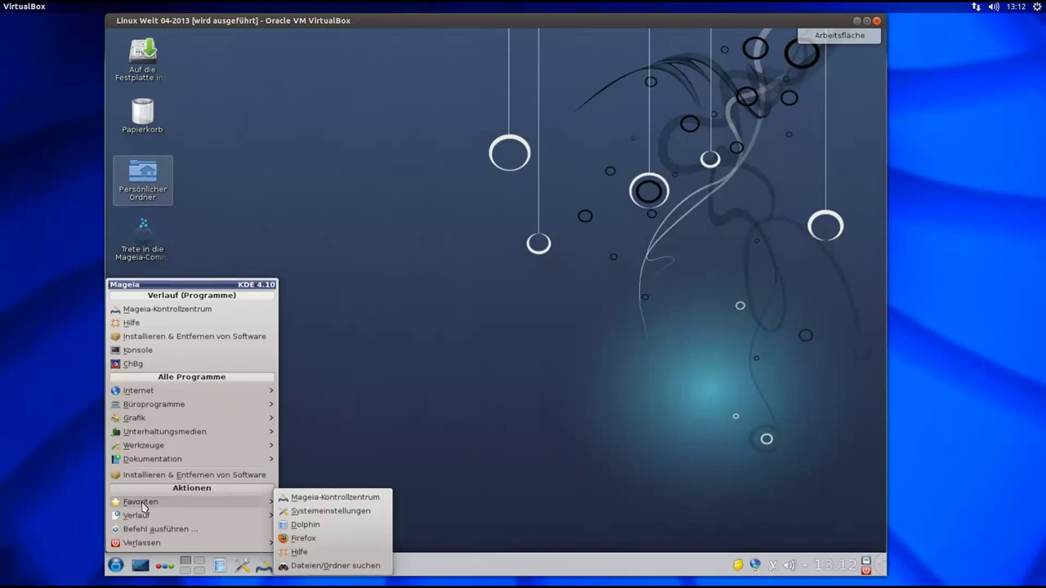
mouse_move(149, 467)
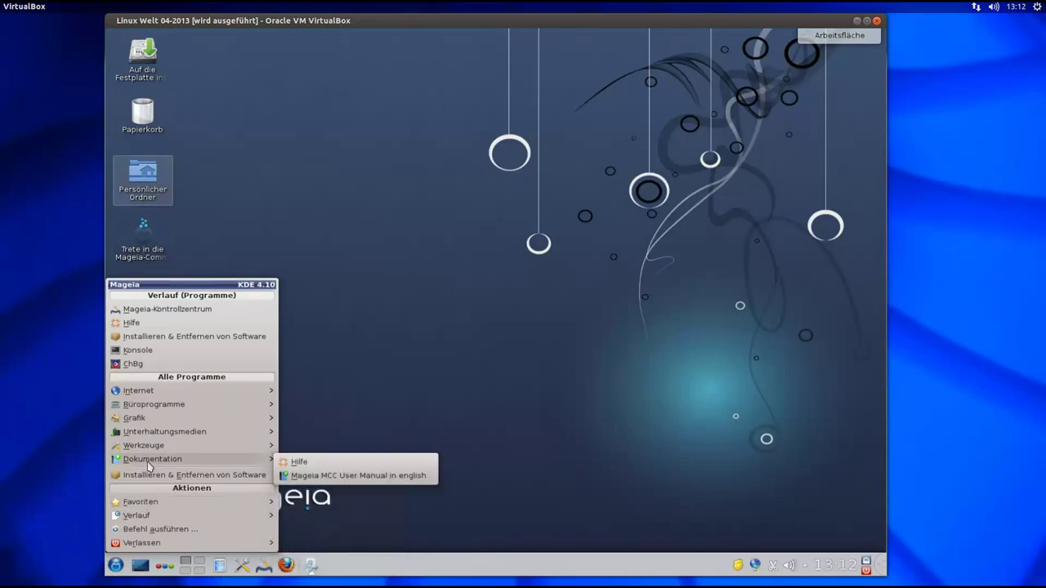
left_click(355, 476)
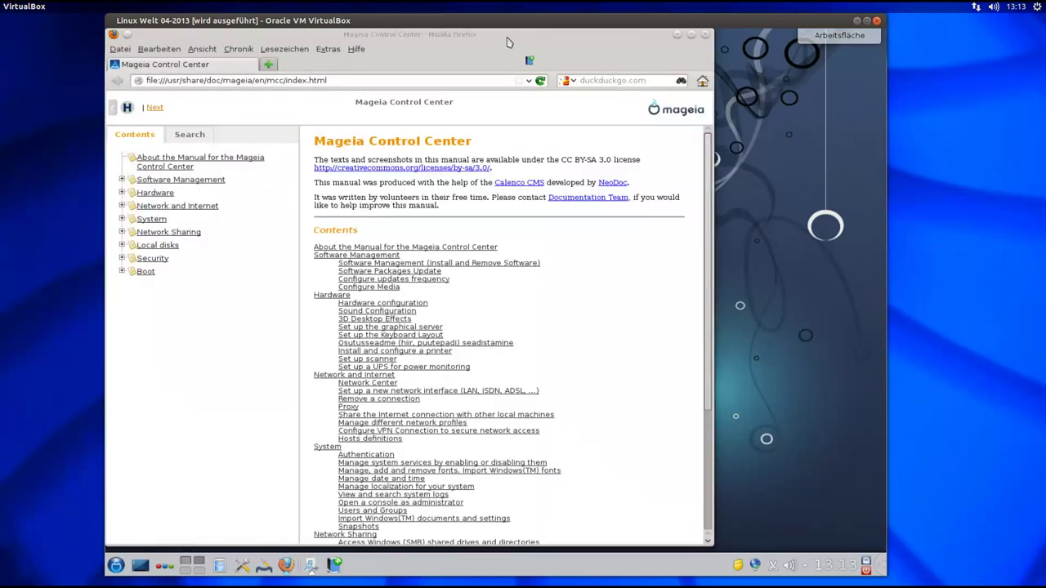
double_click(504, 37)
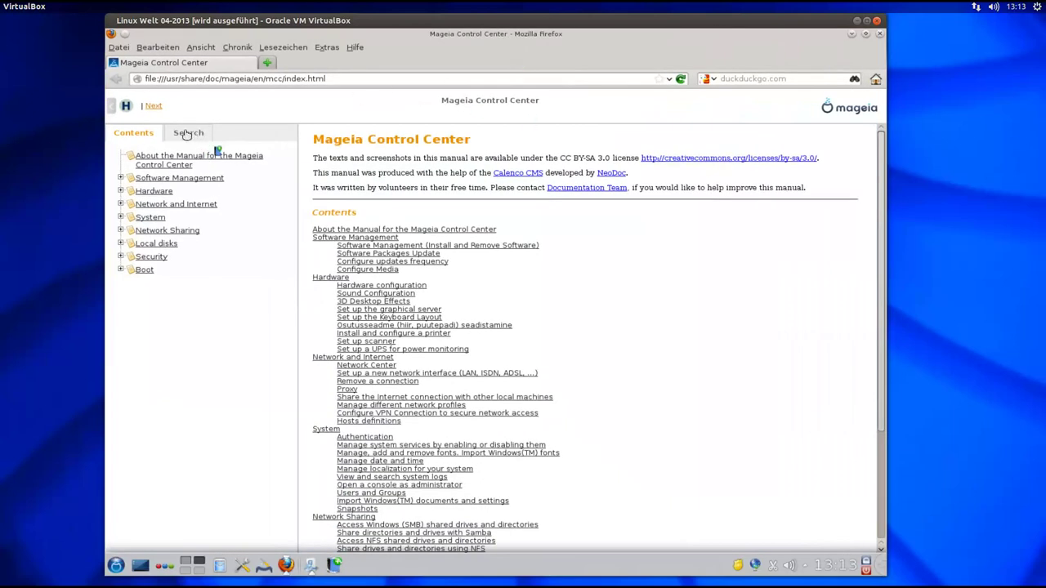
- Expand the manual's Software Management chapter and read the Software Management (Install and Remove Software) page through the main parts of the screen
left_click(121, 178)
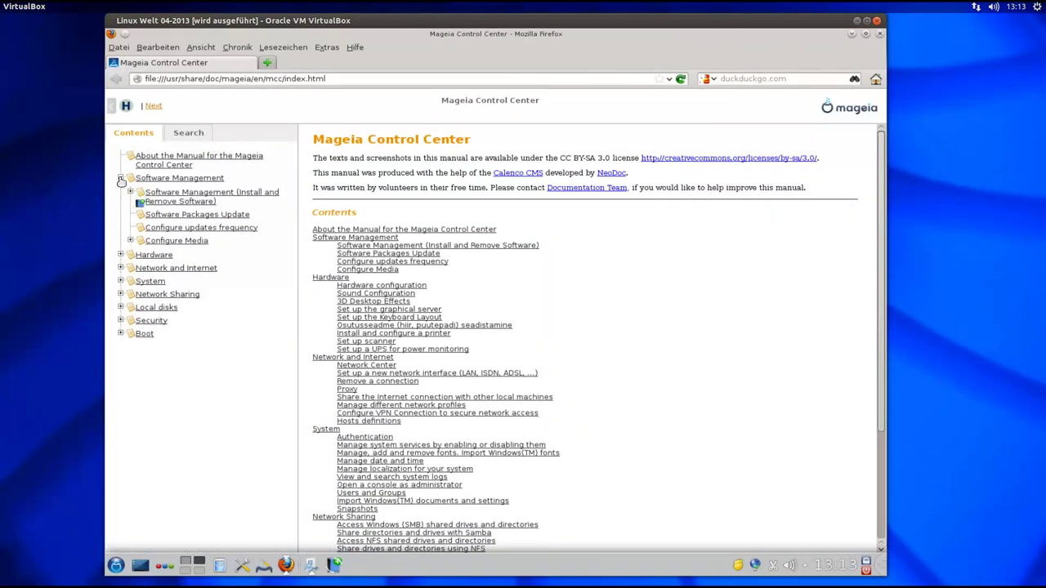
left_click(172, 199)
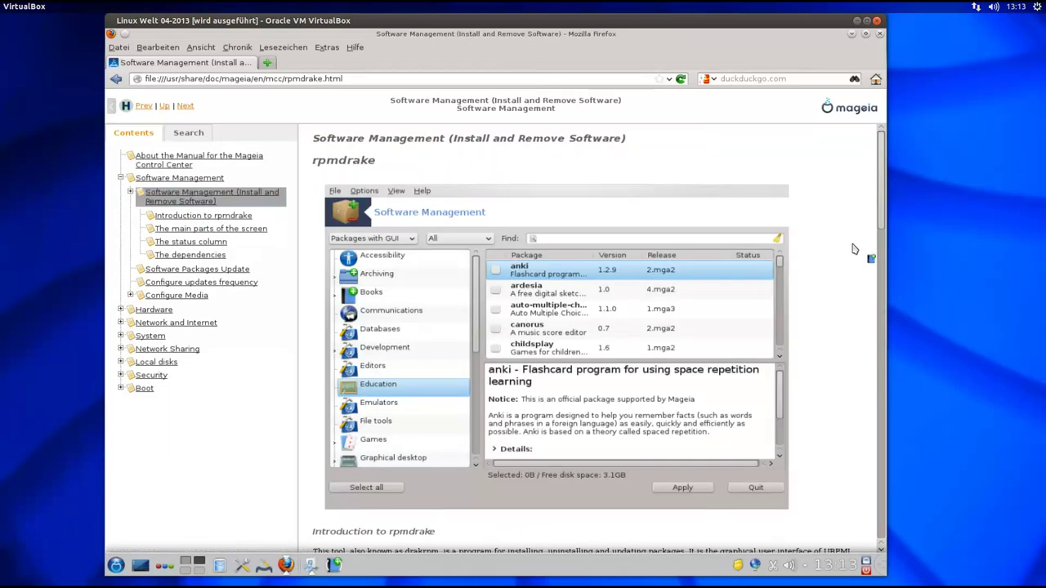
scroll(854, 248, "down", 3)
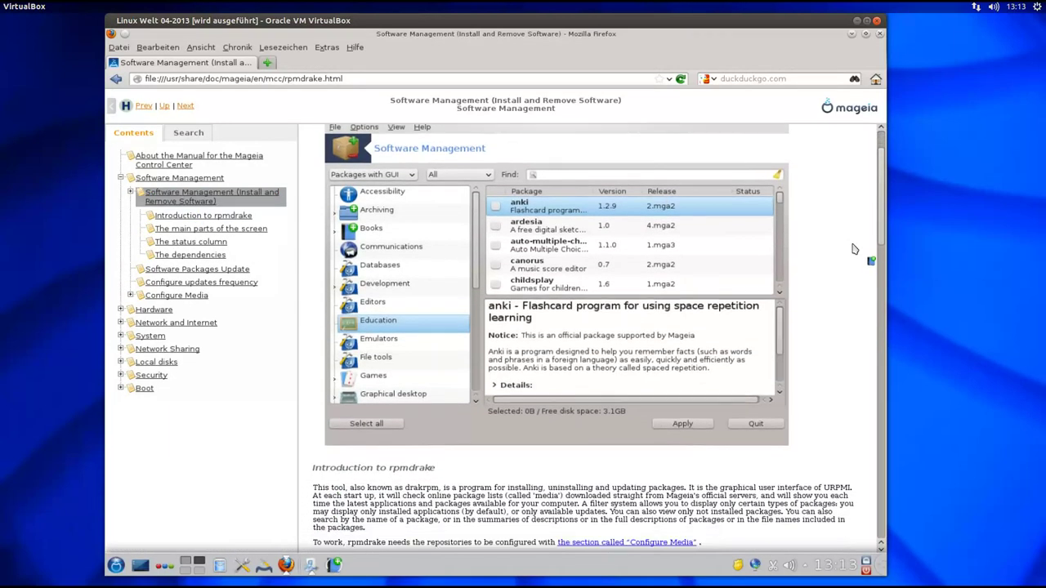
scroll(854, 249, "down", 5)
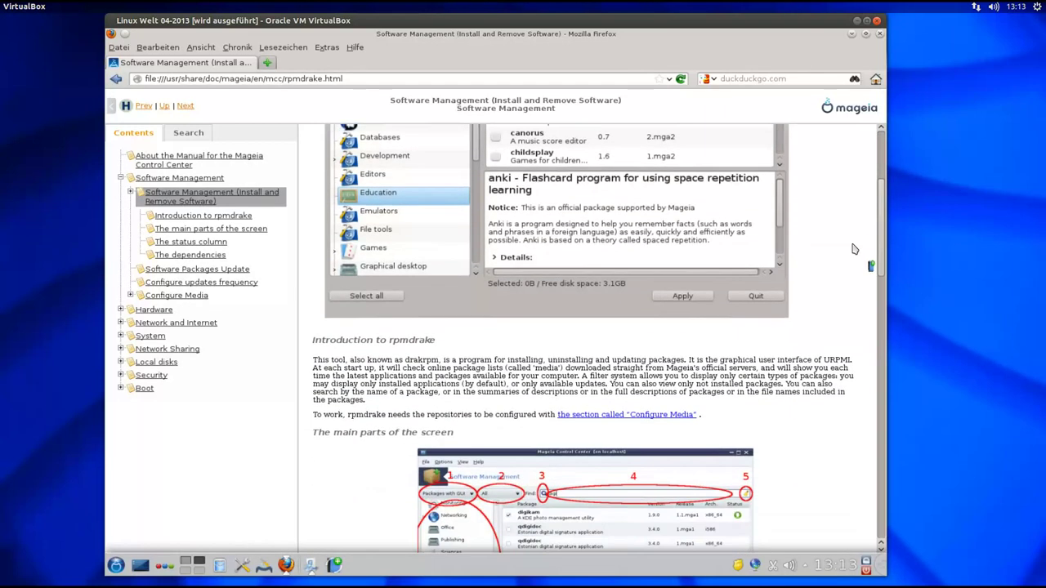
scroll(854, 248, "down", 3)
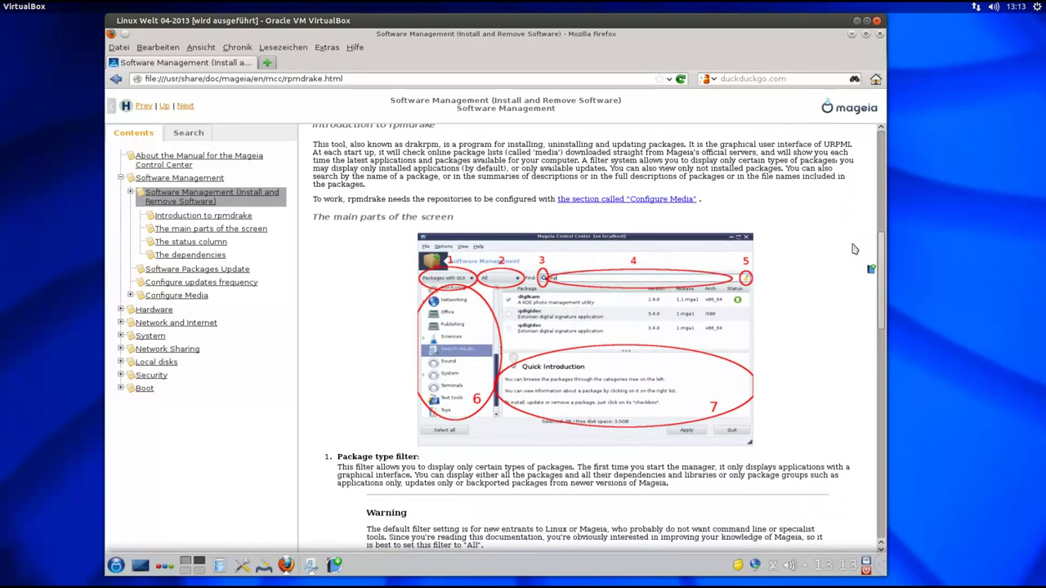
scroll(854, 248, "down", 1)
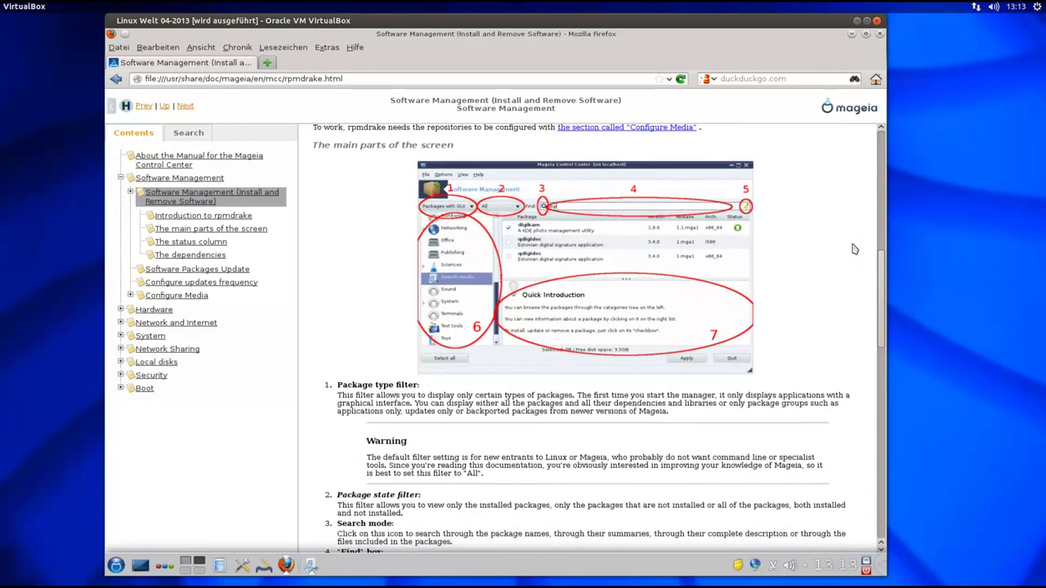
- Open the manual's Network and Internet chapter, expand Network Center, and read its Introduction section down to the Monitor button heading
left_click(123, 325)
left_click(205, 326)
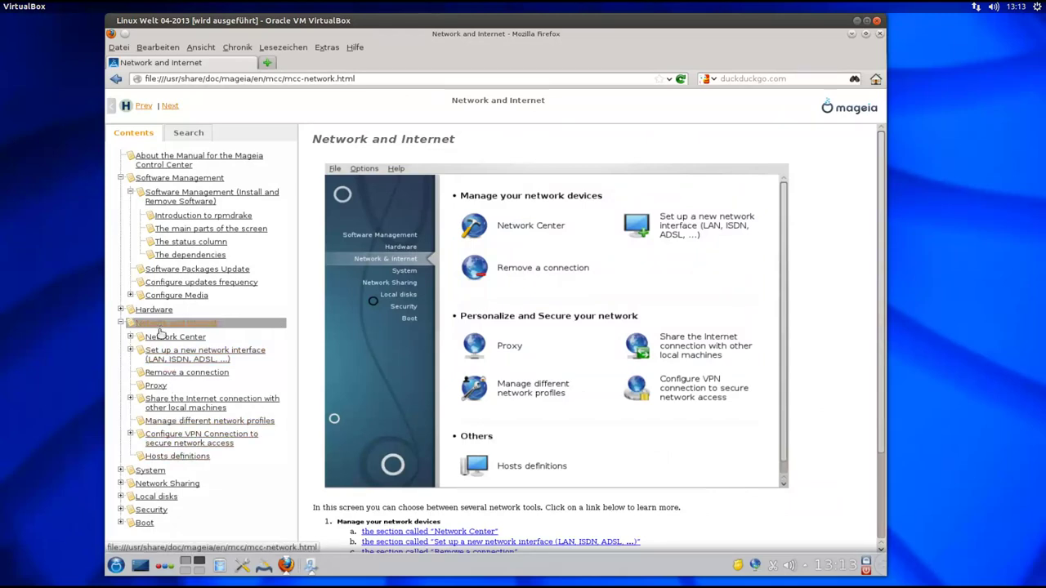
left_click(131, 338)
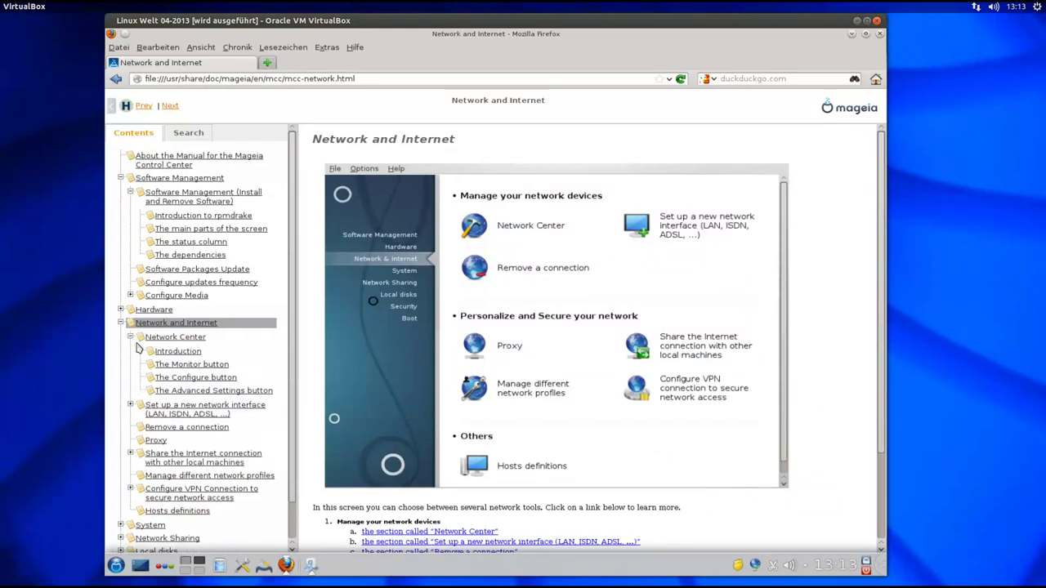
left_click(178, 351)
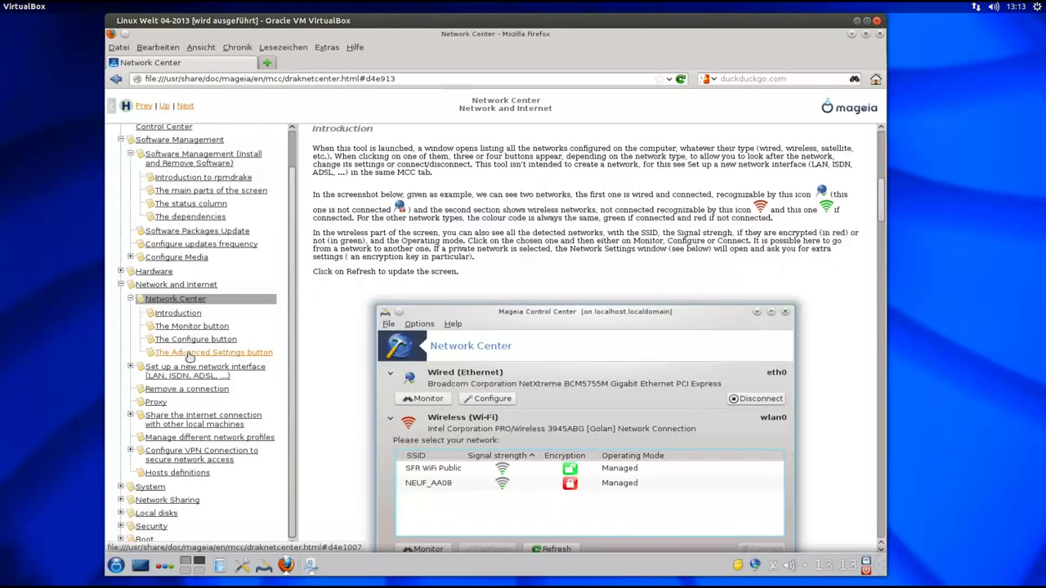
scroll(339, 321, "down", 2)
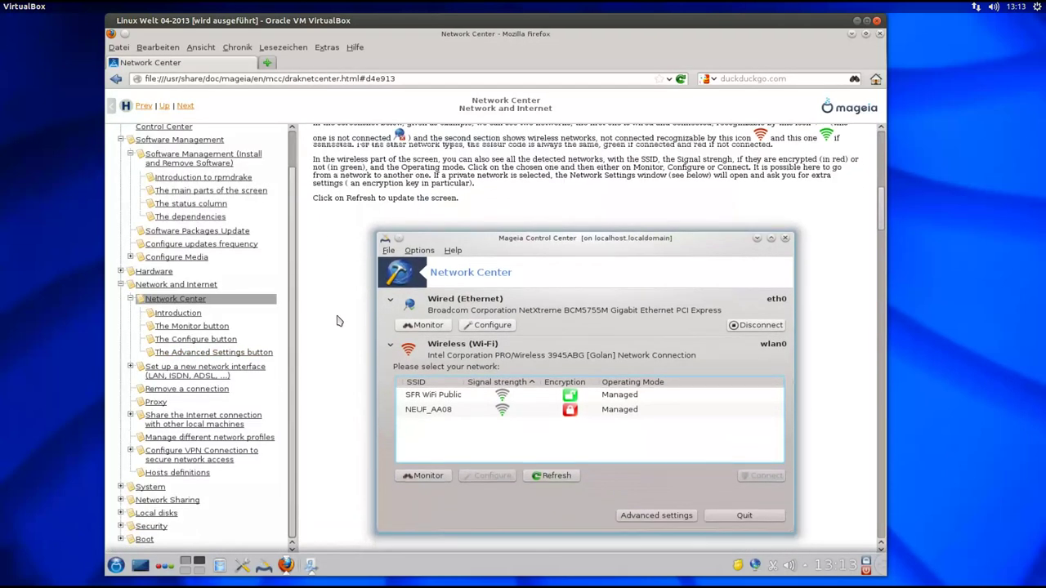
scroll(339, 321, "down", 2)
scroll(338, 241, "down", 1)
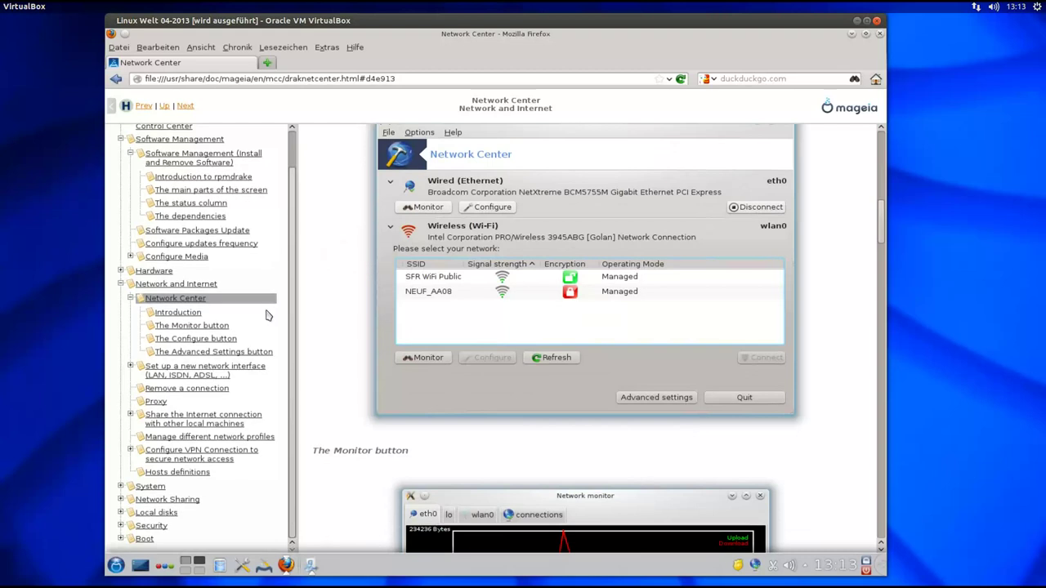
- Collapse the Network and Internet chapter in the contents tree, then expand System to view its topics and collapse it again
left_click(120, 283)
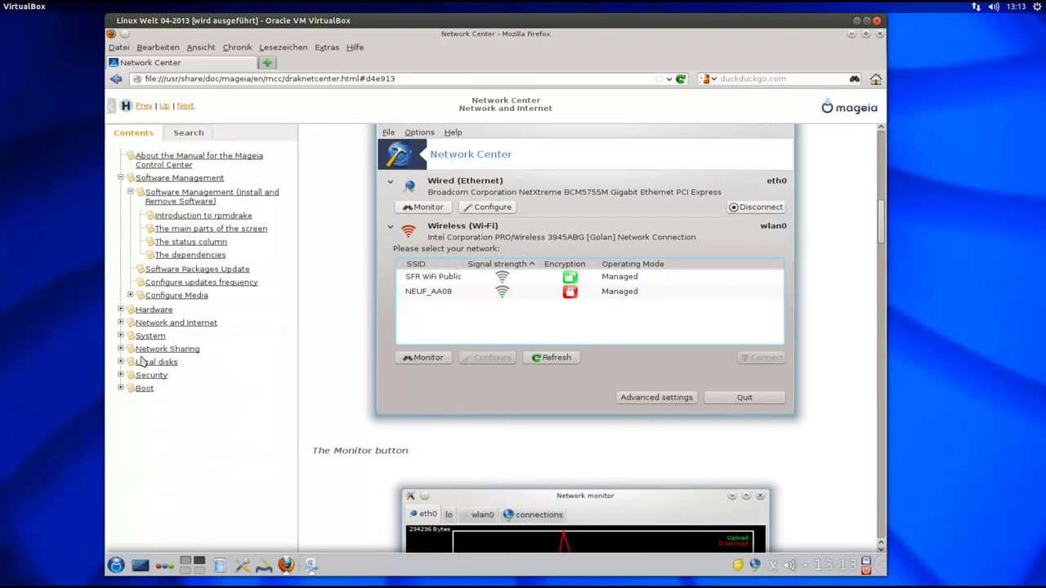
left_click(121, 335)
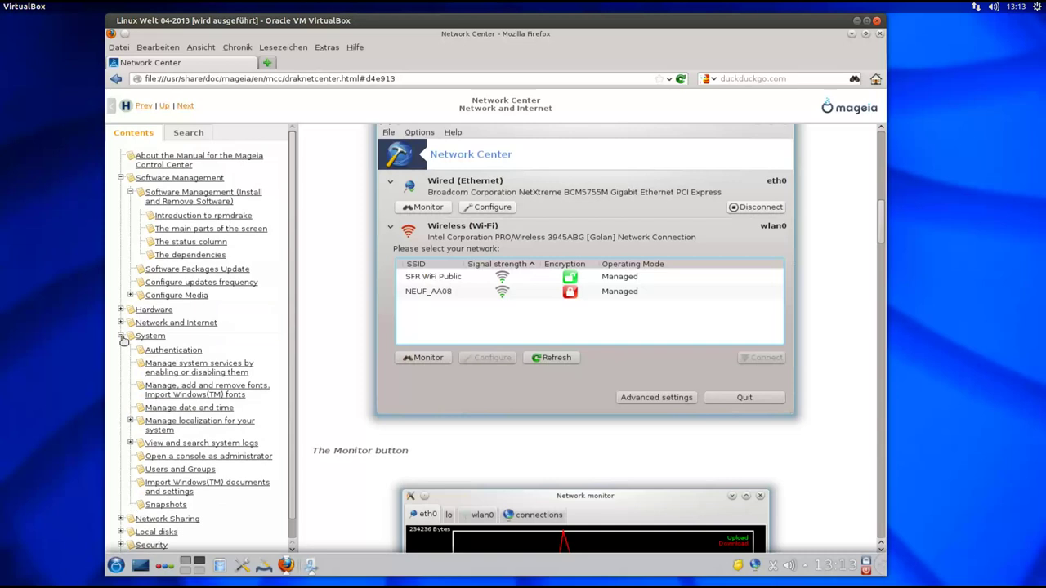
left_click(121, 336)
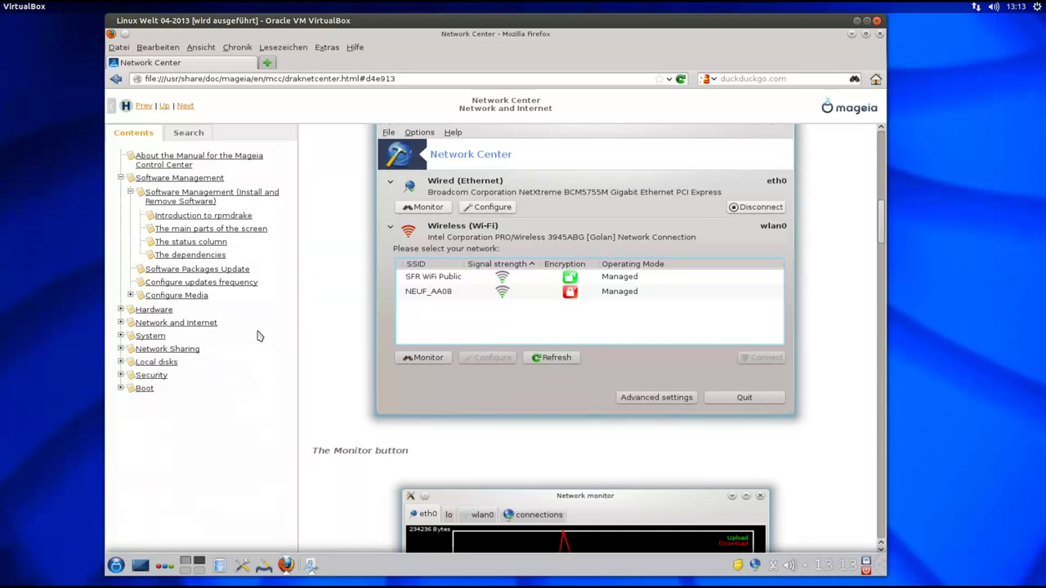
- Search the manual for "mail", view the matching topics, and close the browser window
left_click(201, 138)
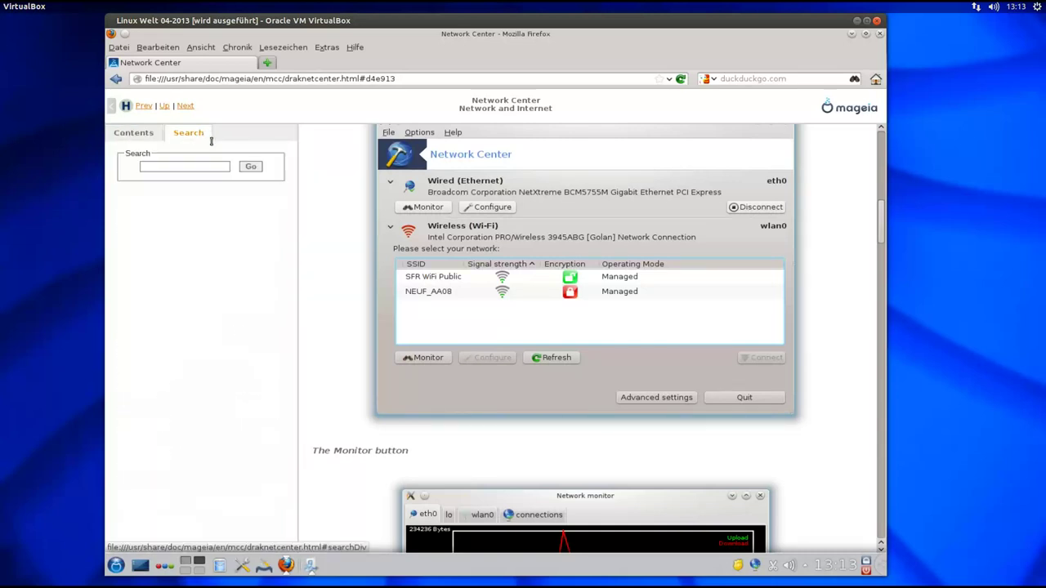
left_click(203, 165)
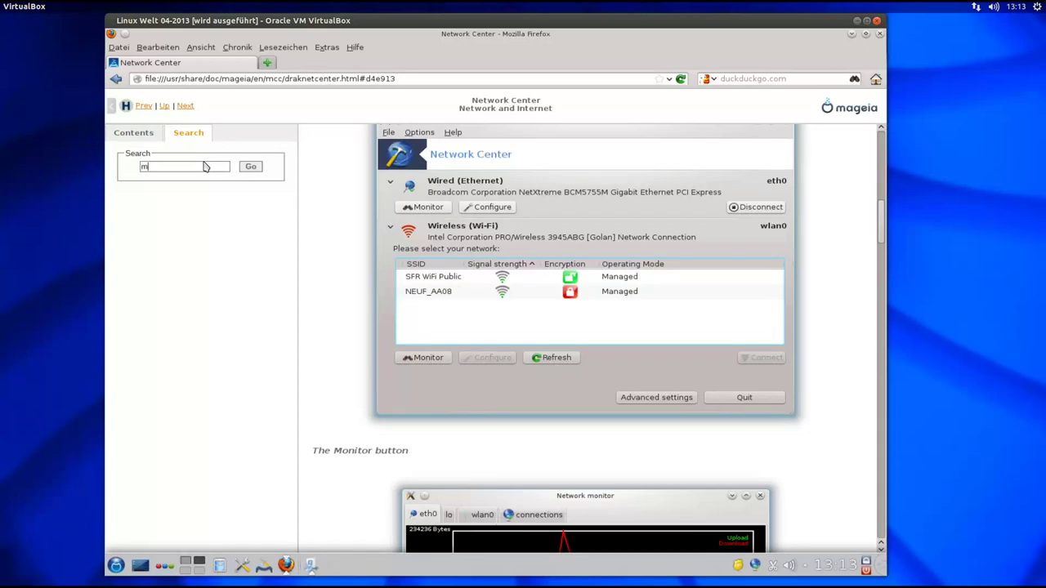
key("Return")
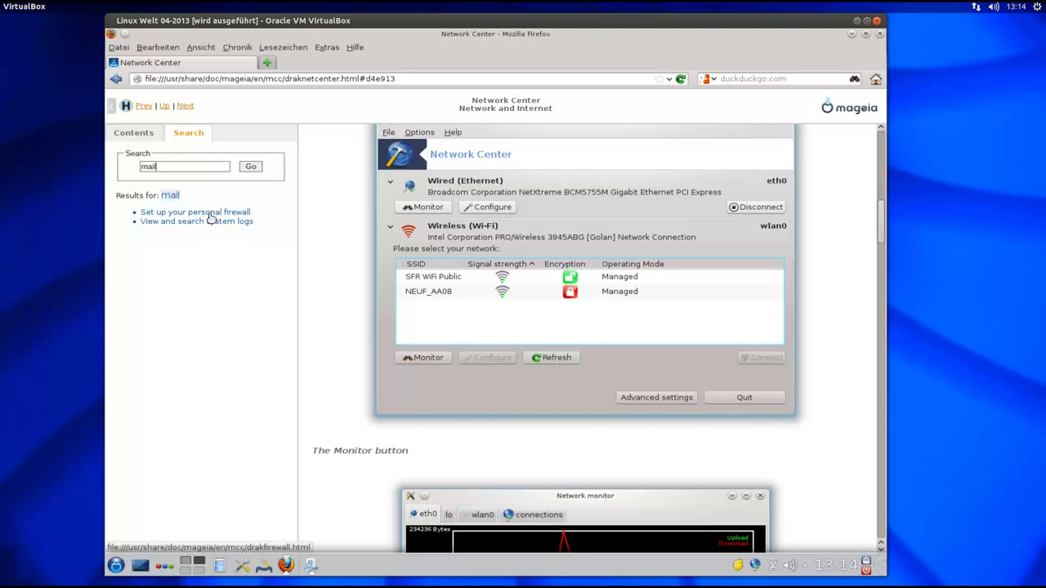
left_click(880, 33)
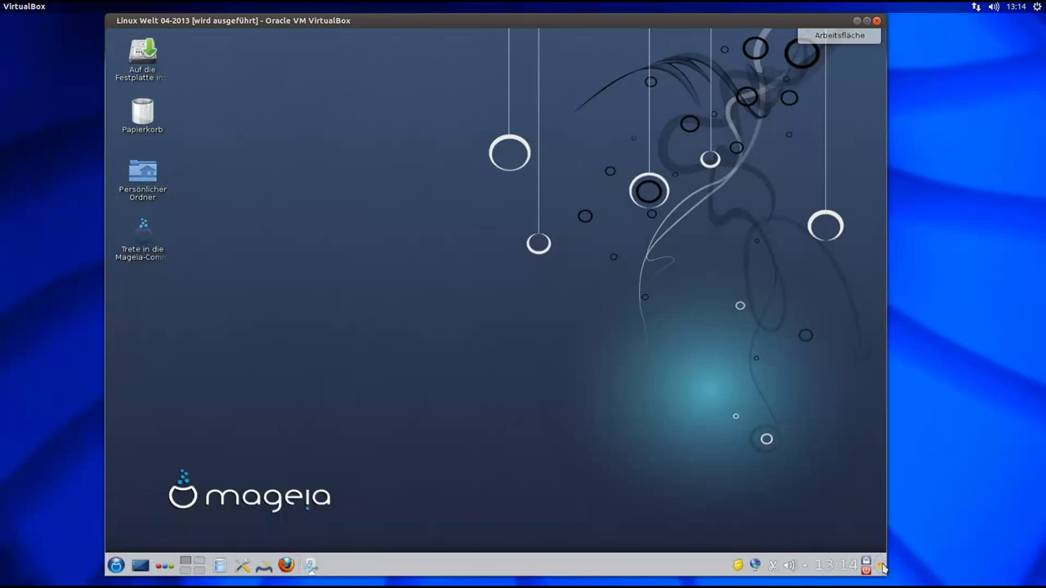
- Open the taskbar's Miniprogramme selection from its configuration, look through the available widgets, and close it without adding any
left_click(882, 567)
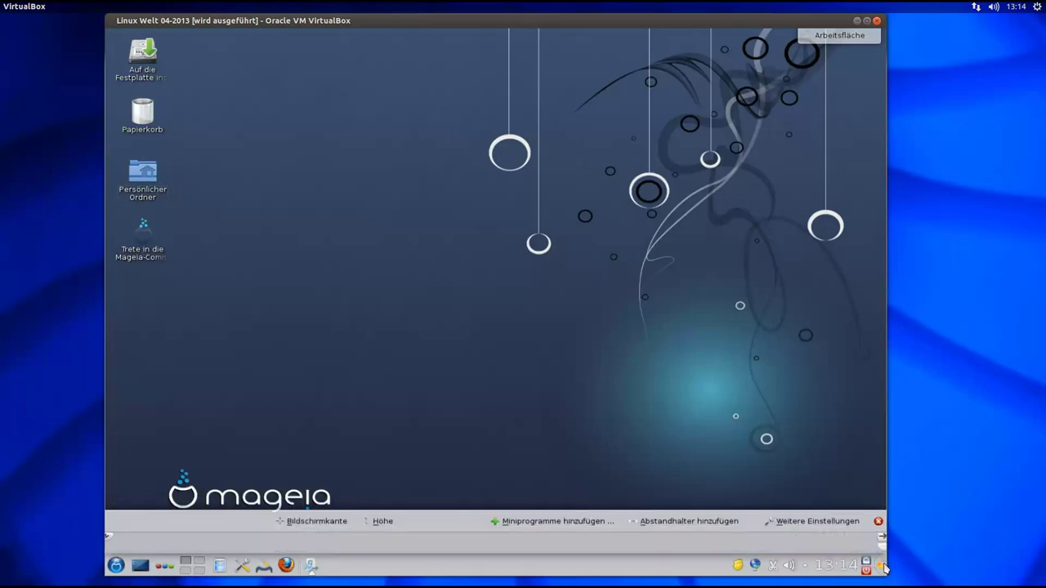
left_click(540, 523)
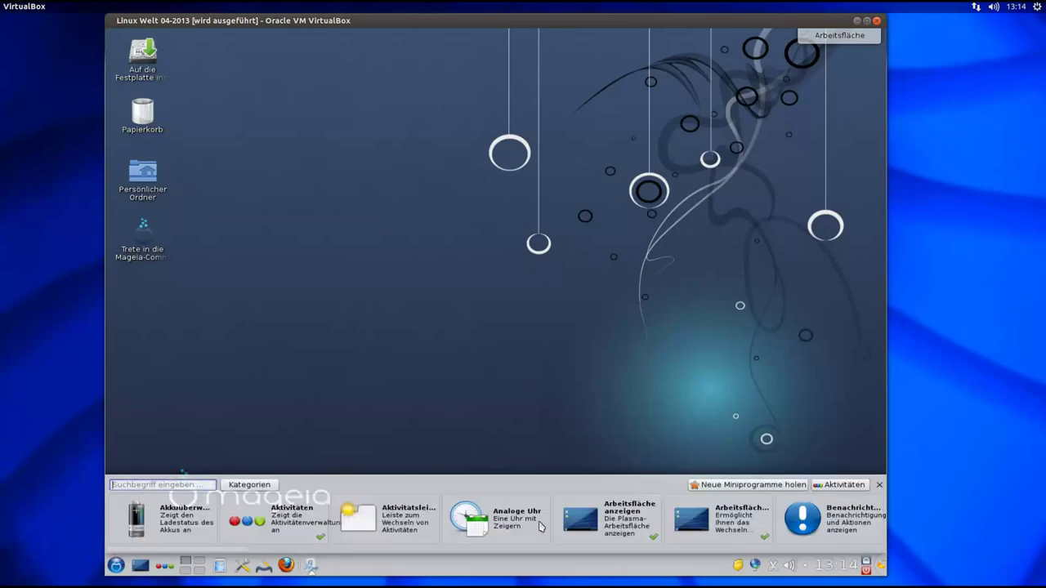
left_click_drag(187, 557, 835, 552)
left_click_drag(844, 553, 222, 530)
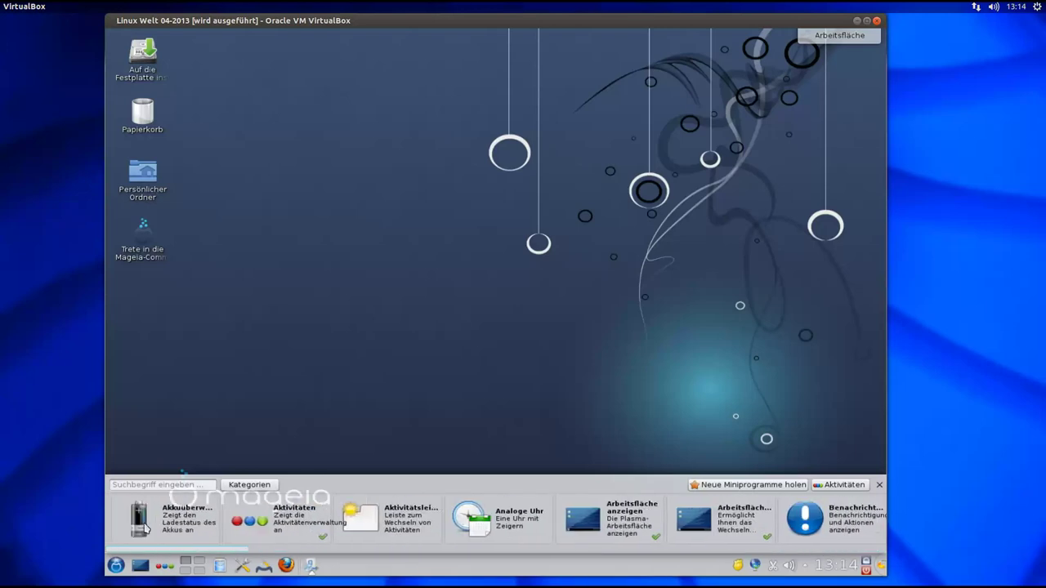
left_click(880, 484)
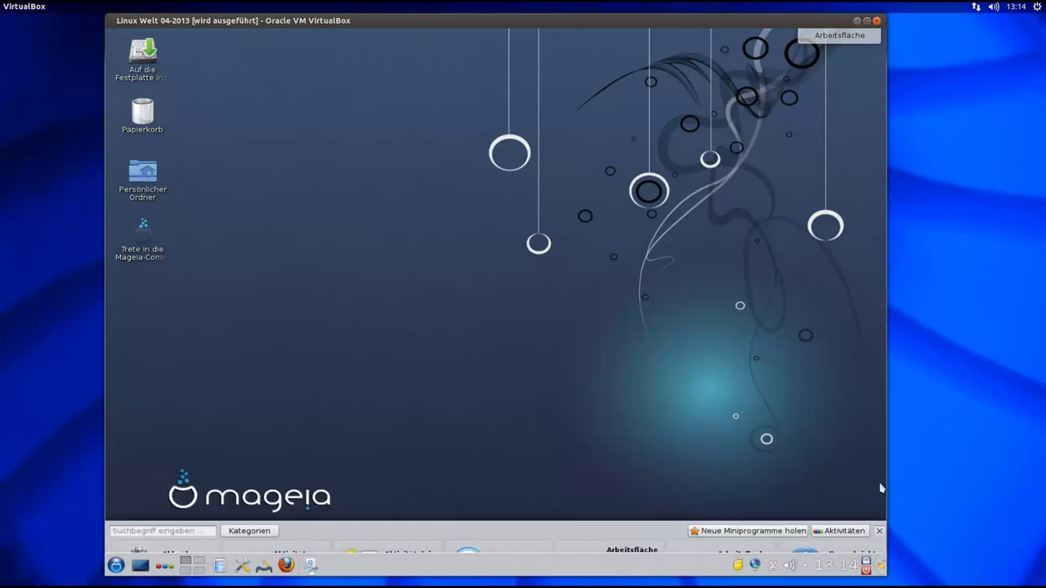
- Open Systemeinstellungen from the Systemwerkzeuge group of the Werkzeuge programs
left_click(115, 565)
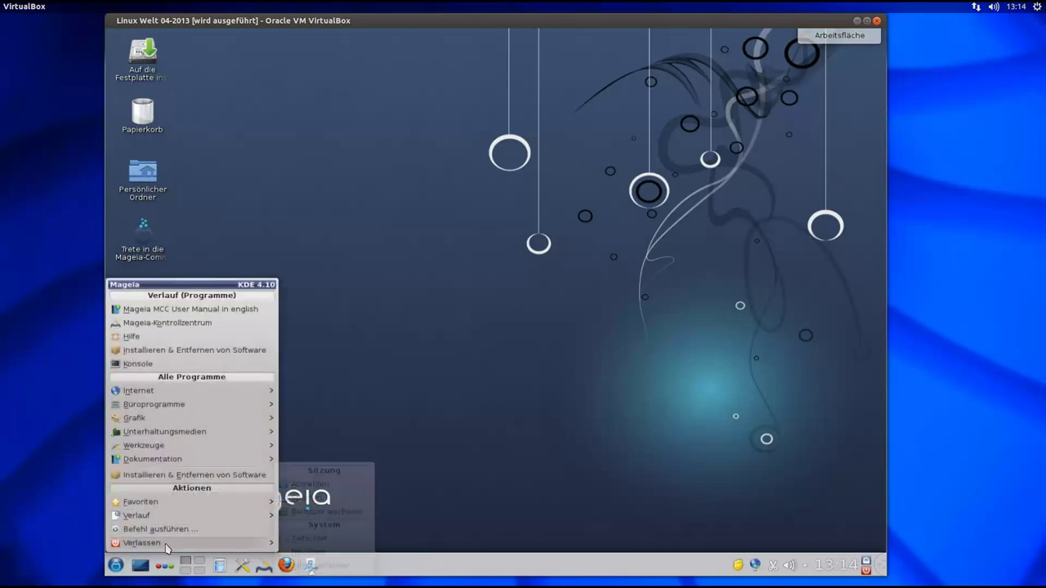
mouse_move(170, 462)
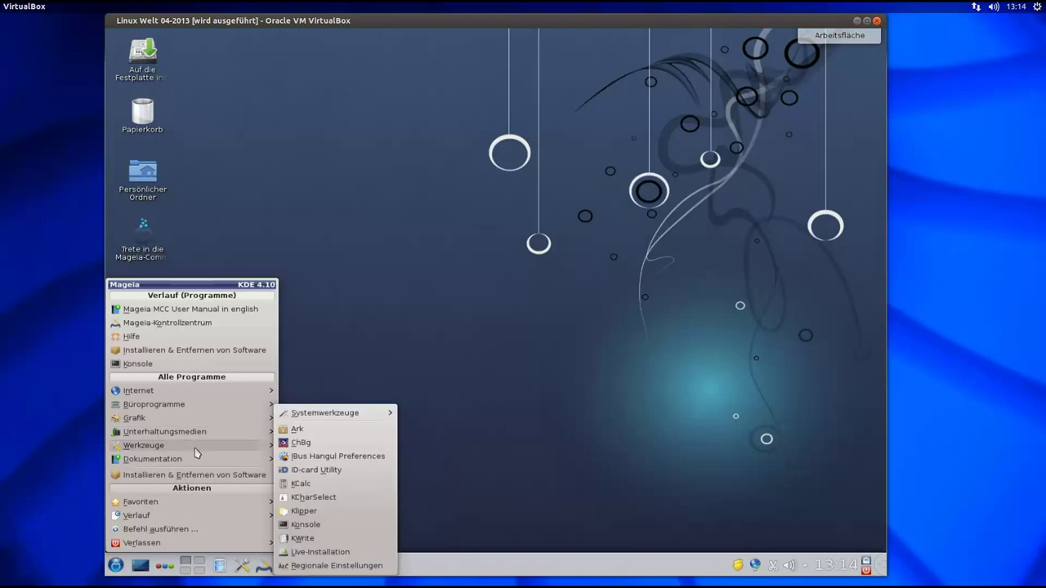
mouse_move(314, 419)
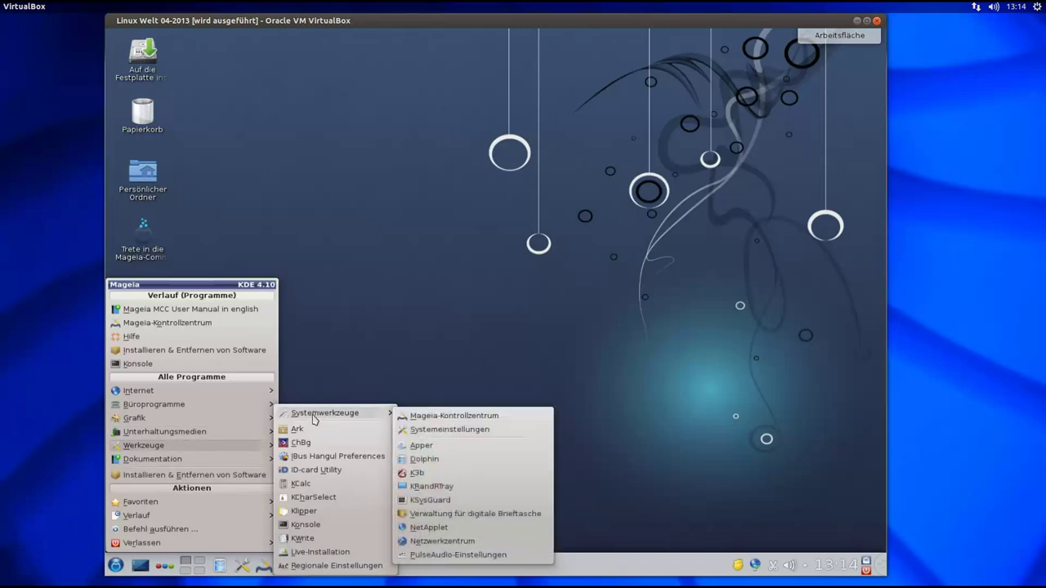
left_click(455, 431)
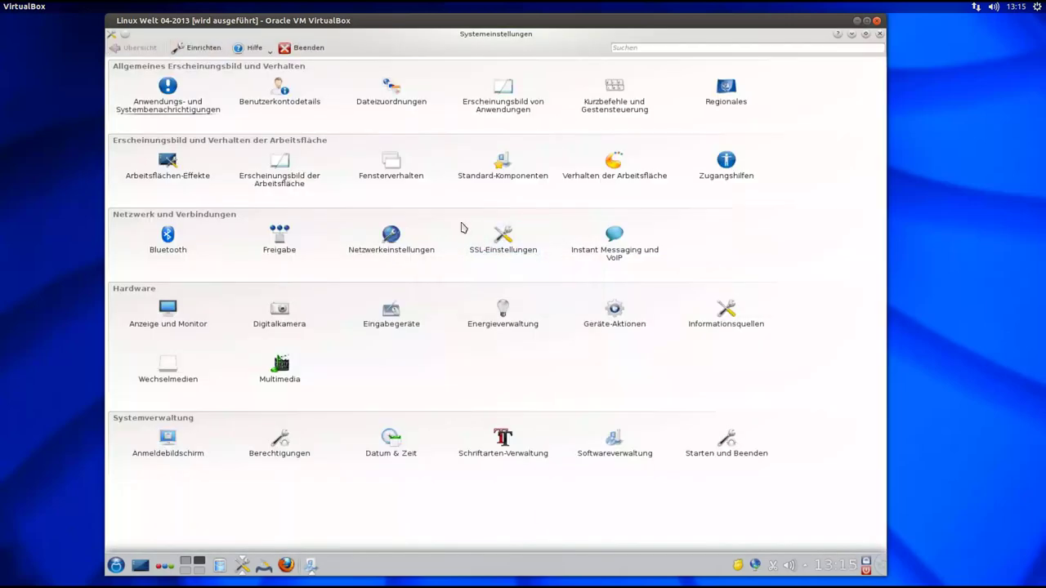
- Open the SSL-Einstellungen module and examine the list of SSL-Unterzeichner certificates down to its end
left_click(512, 246)
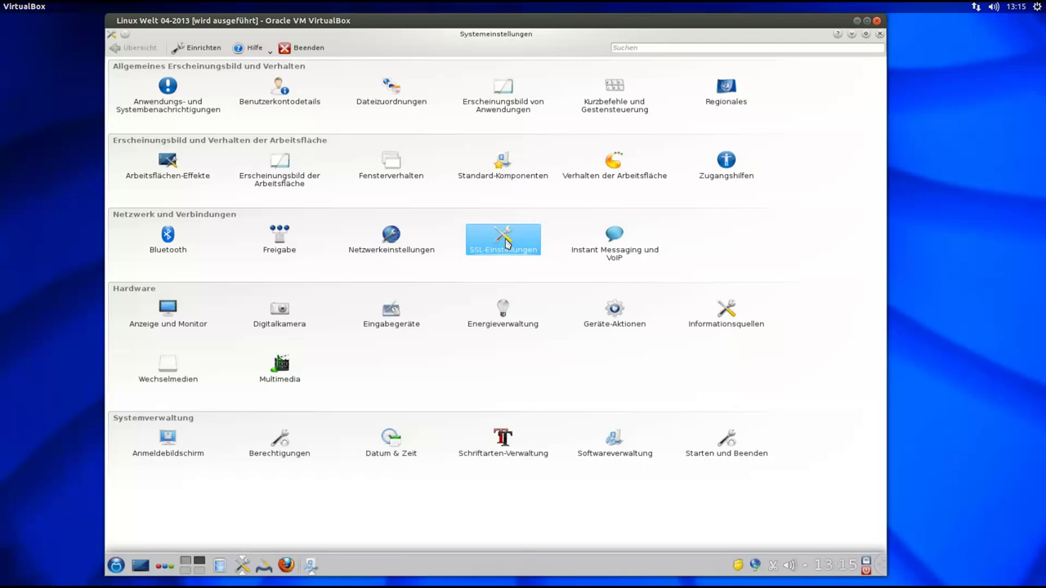
left_click(511, 243)
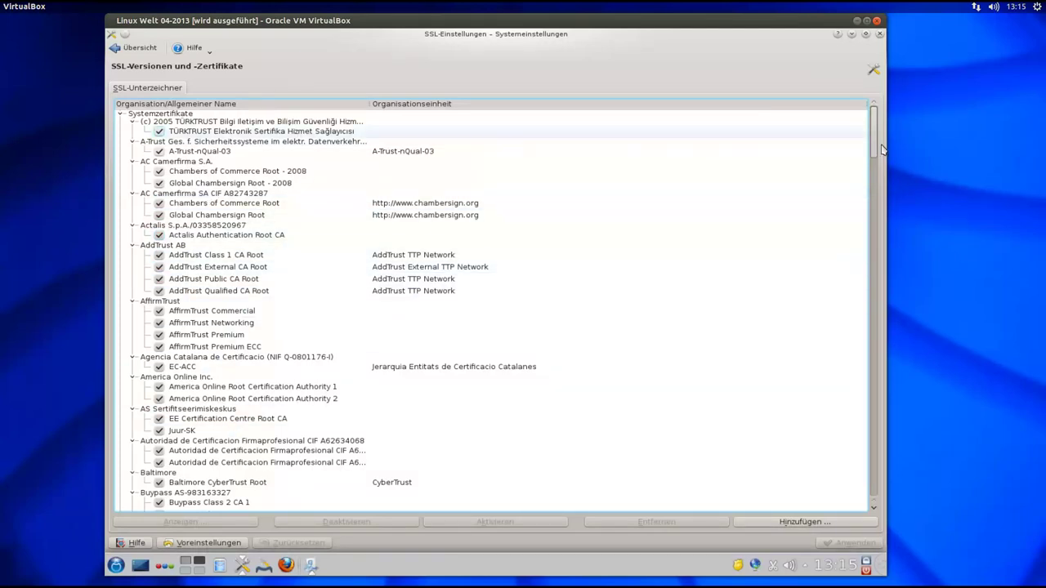
left_click_drag(874, 142, 864, 430)
scroll(788, 334, "down", 4)
scroll(789, 334, "down", 6)
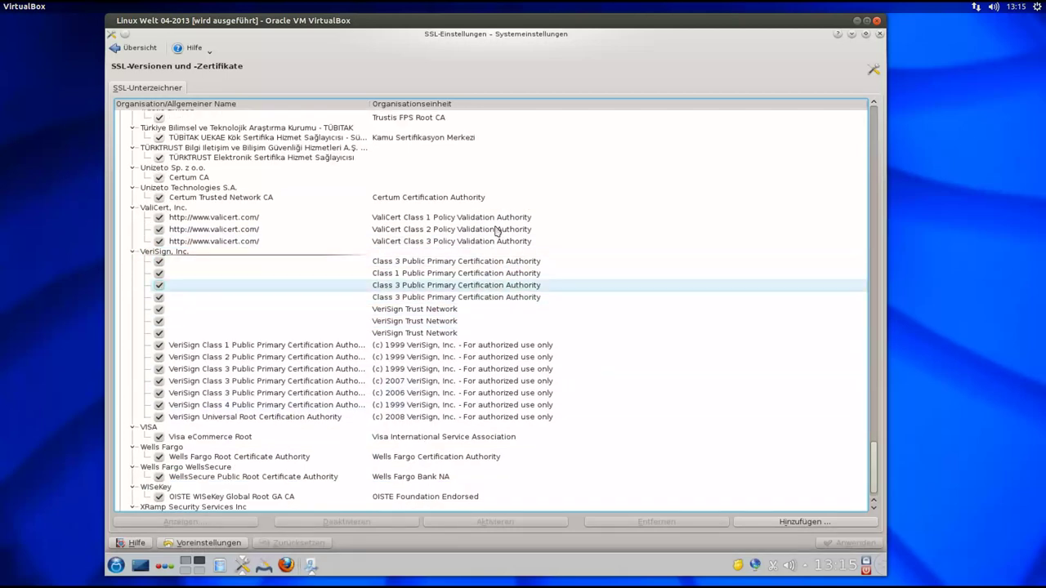
scroll(874, 456, "down", 1)
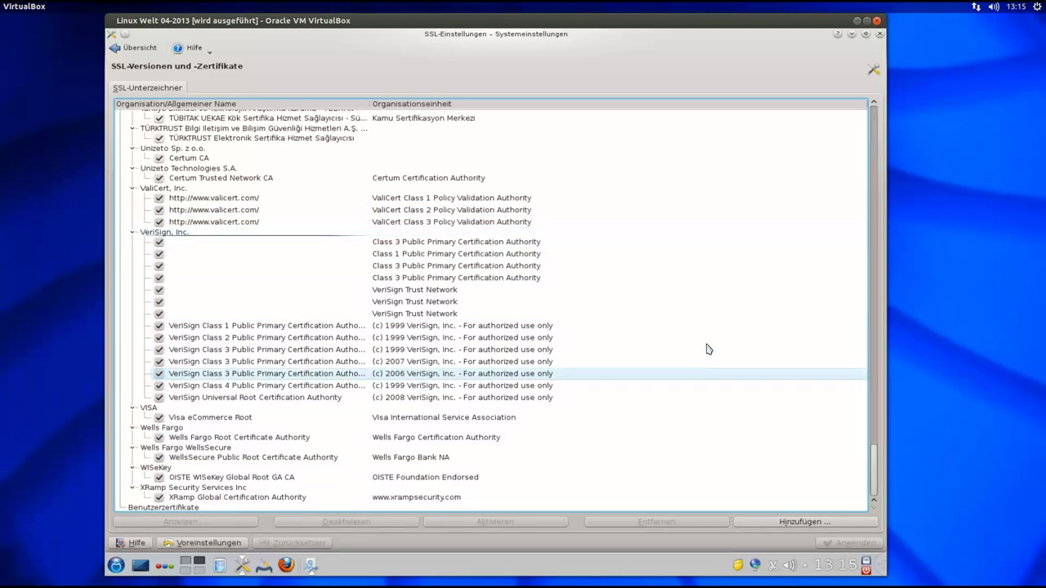
- Review the certificate entries in the lower part of the SSL-Unterzeichner list and close the Systemeinstellungen window
scroll(694, 260, "up", 4)
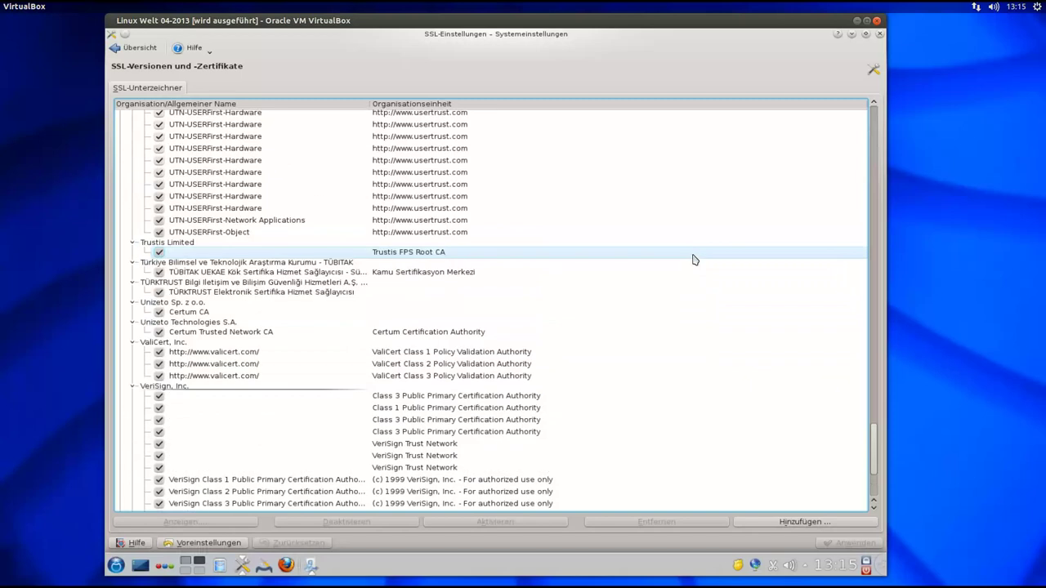
scroll(691, 257, "up", 7)
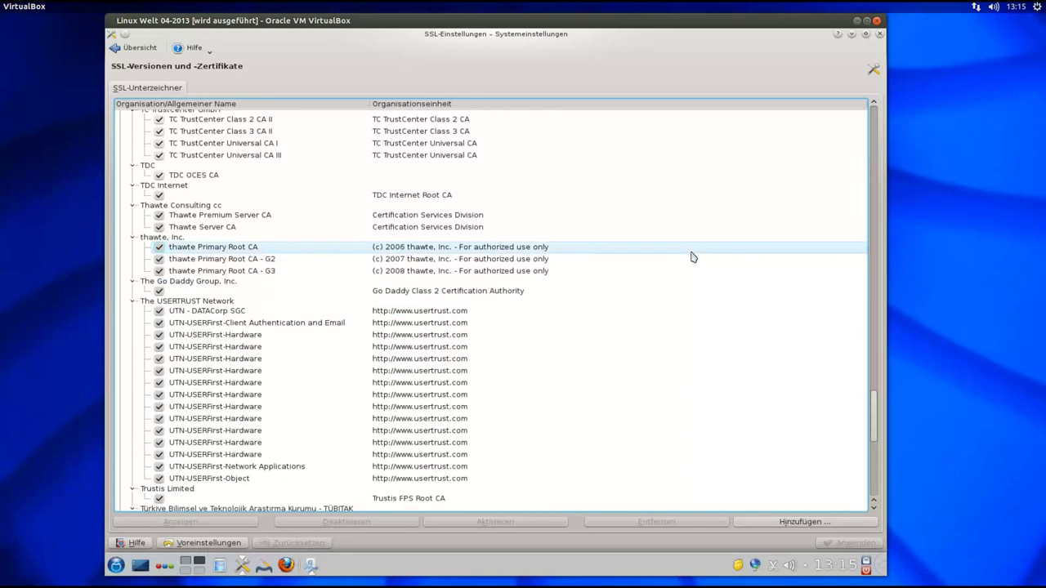
scroll(691, 258, "down", 7)
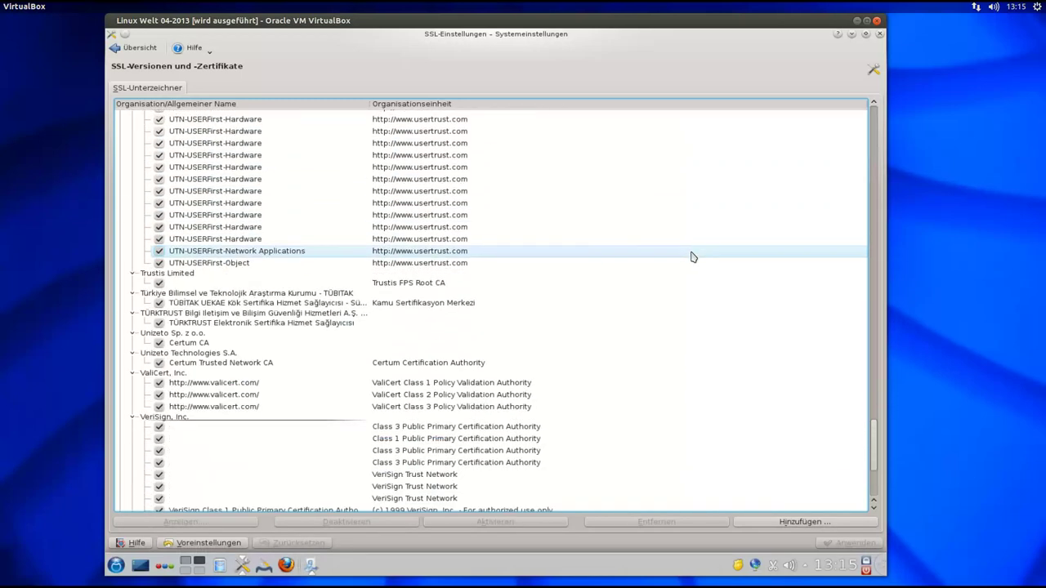
scroll(691, 258, "down", 1)
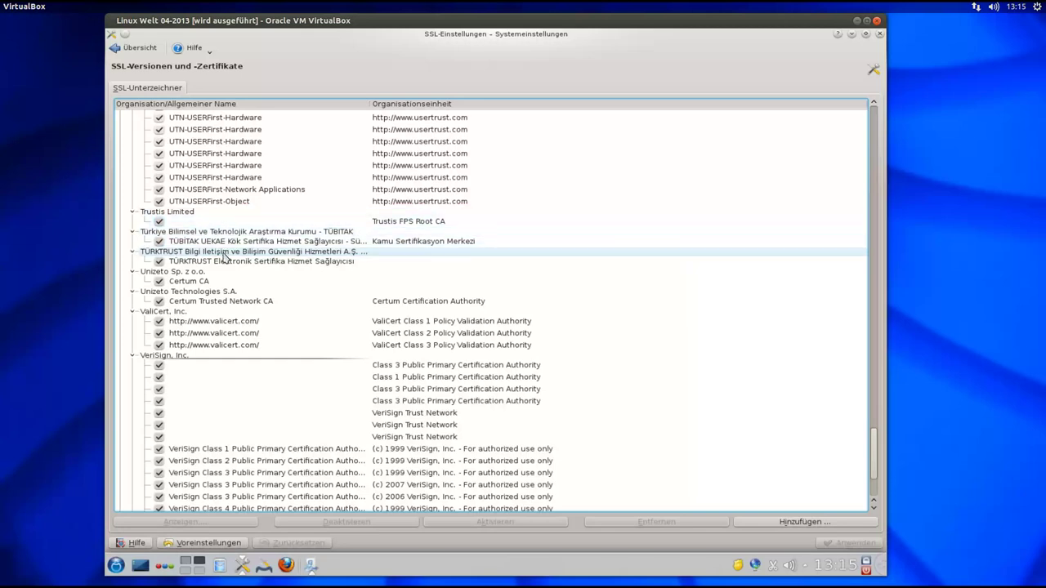
left_click(880, 34)
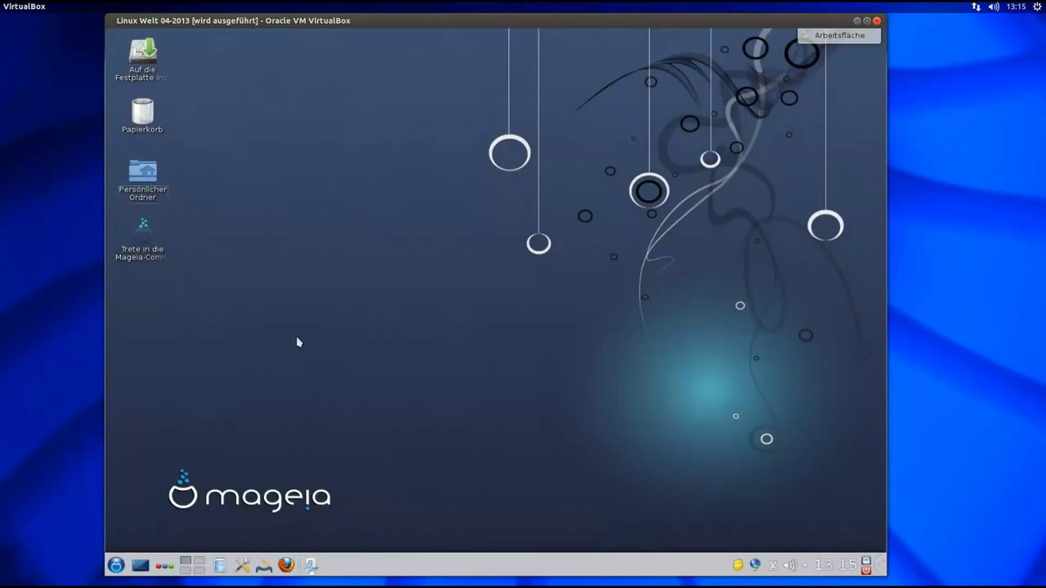
- Shut down the Mageia live system with Herunterfahren and confirm switching off the computer
left_click(116, 567)
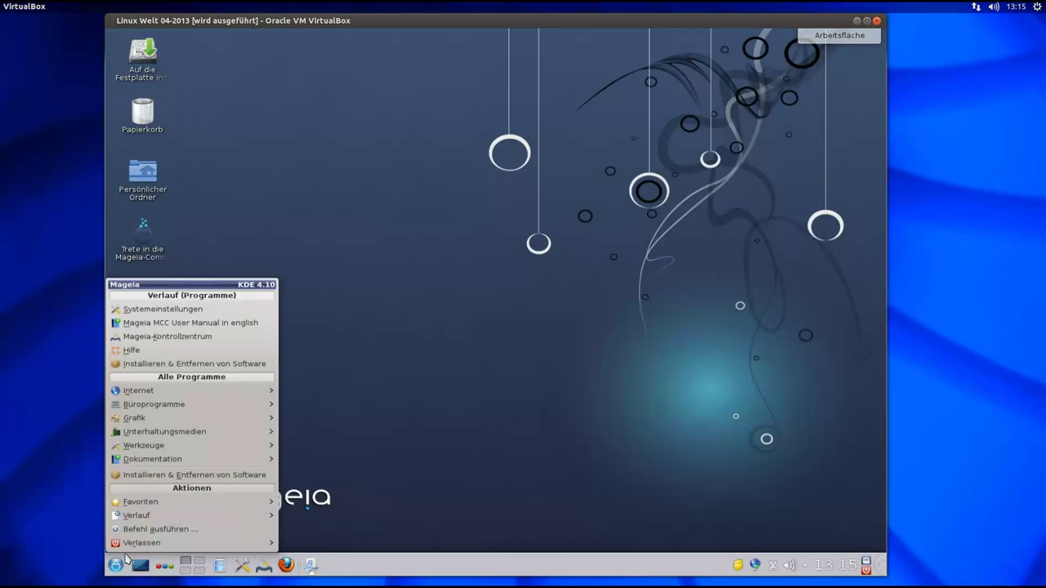
mouse_move(161, 543)
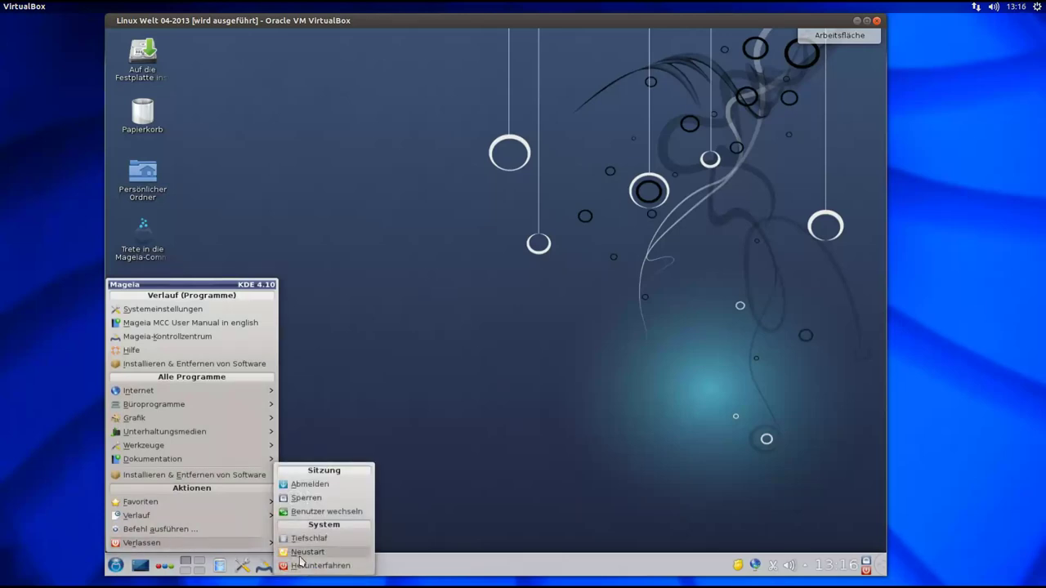
left_click(323, 566)
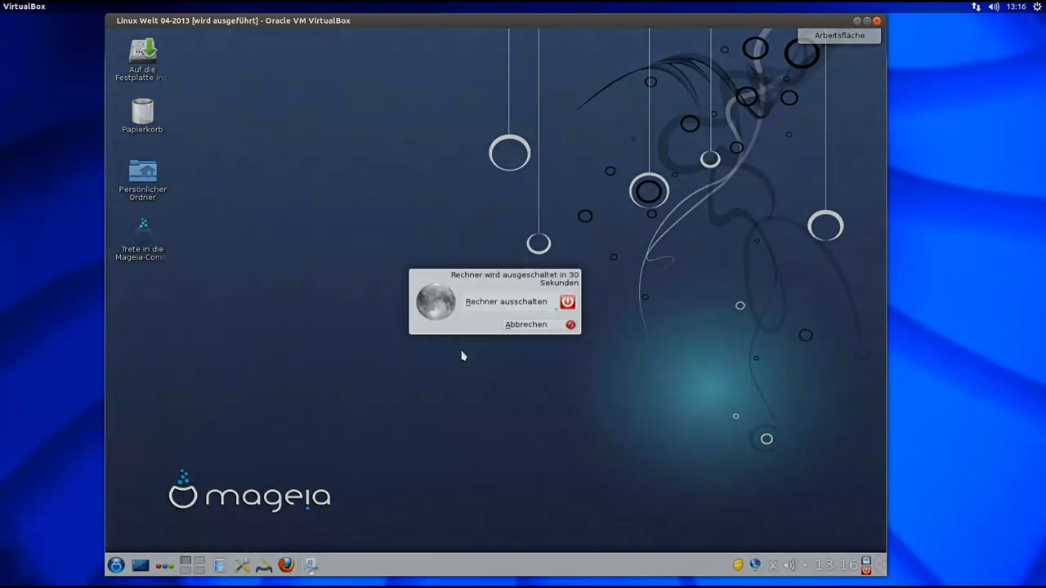
left_click(516, 301)
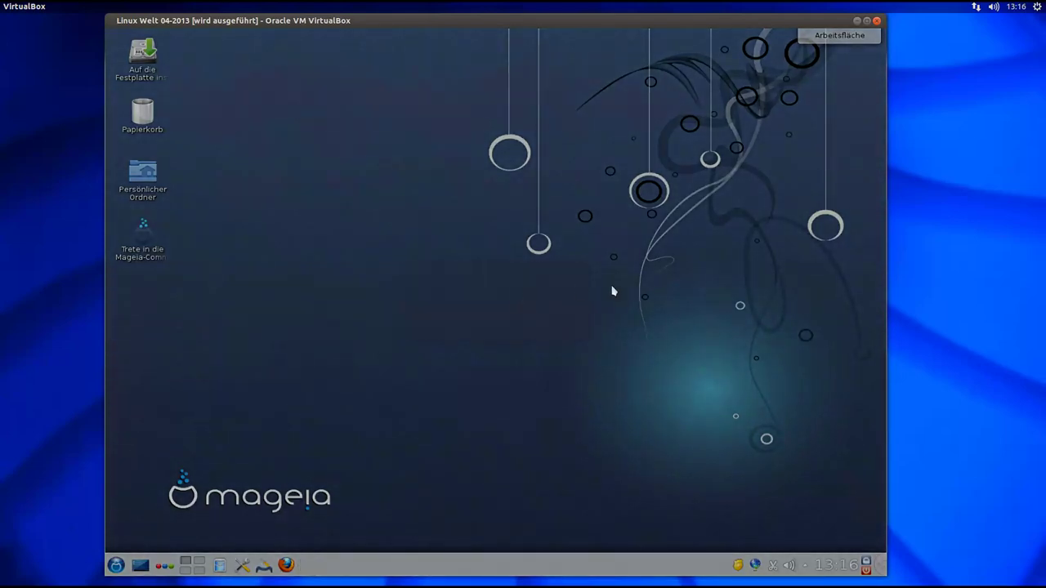